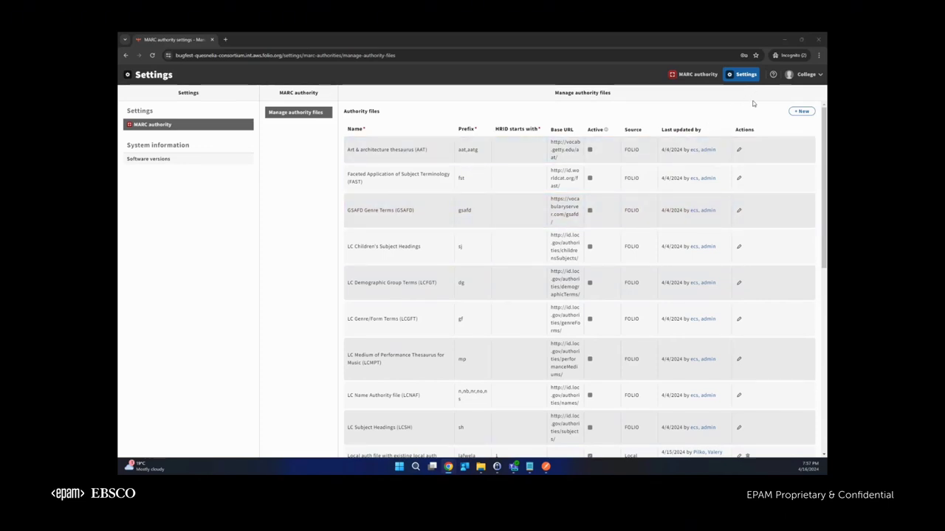
# Create an active authority file named "Local DEMO" with prefix vpip and HRID starting with 1, and locate it in the list.
pyautogui.click(802, 112)
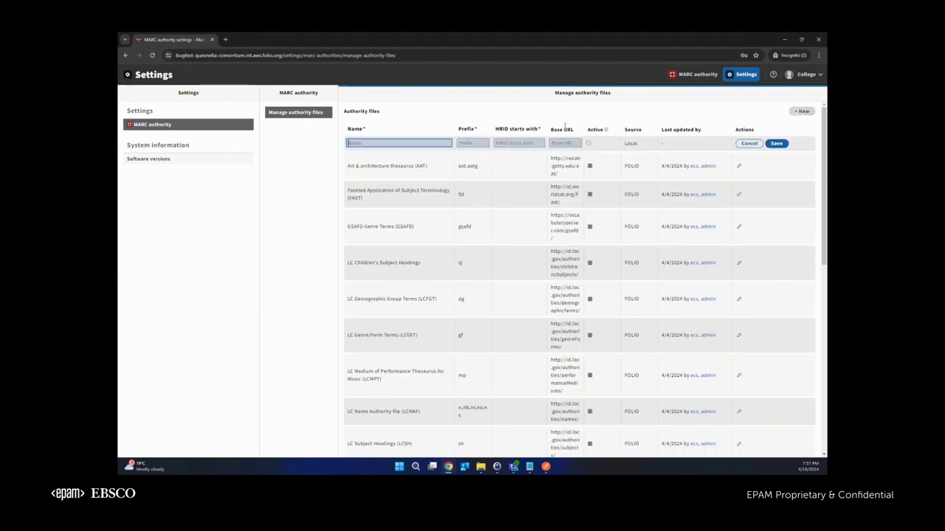
pyautogui.write('Local DEMO')
pyautogui.click(476, 144)
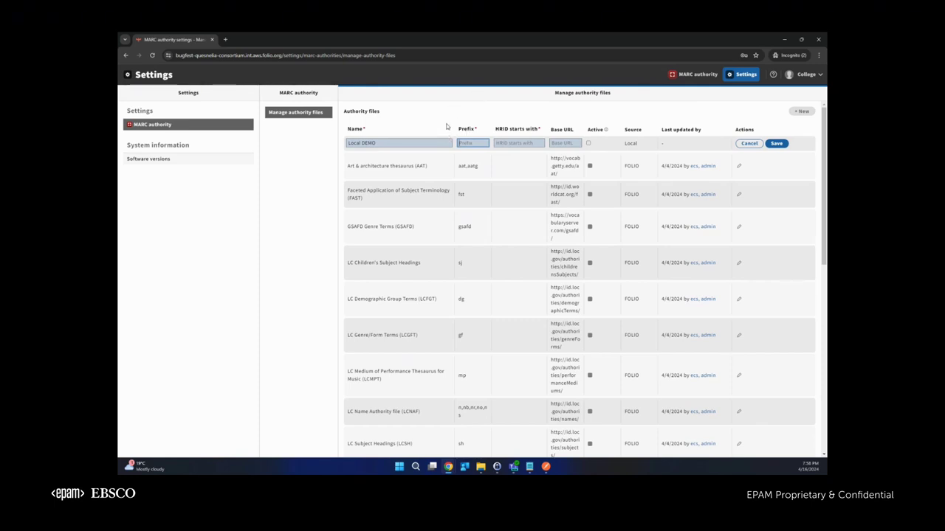
pyautogui.write('cx')
pyautogui.click(517, 143)
pyautogui.write('1')
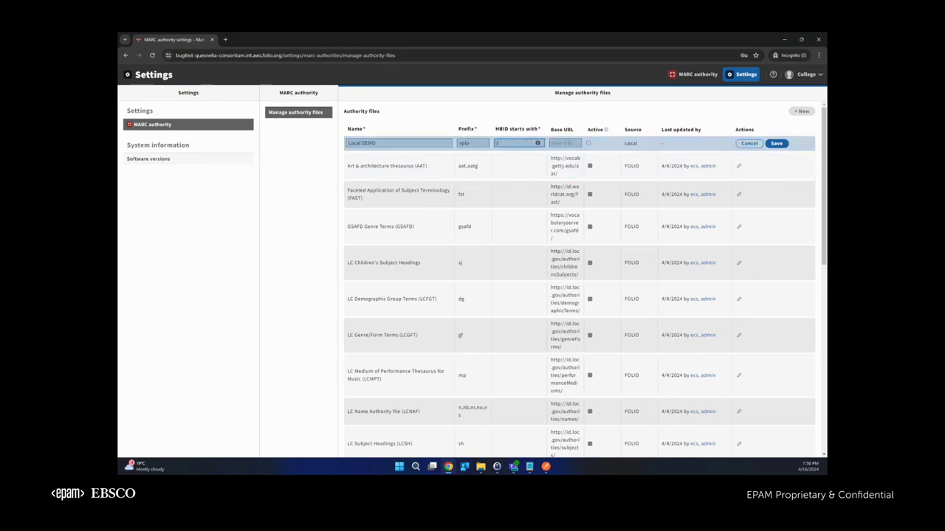
pyautogui.click(588, 143)
pyautogui.click(776, 144)
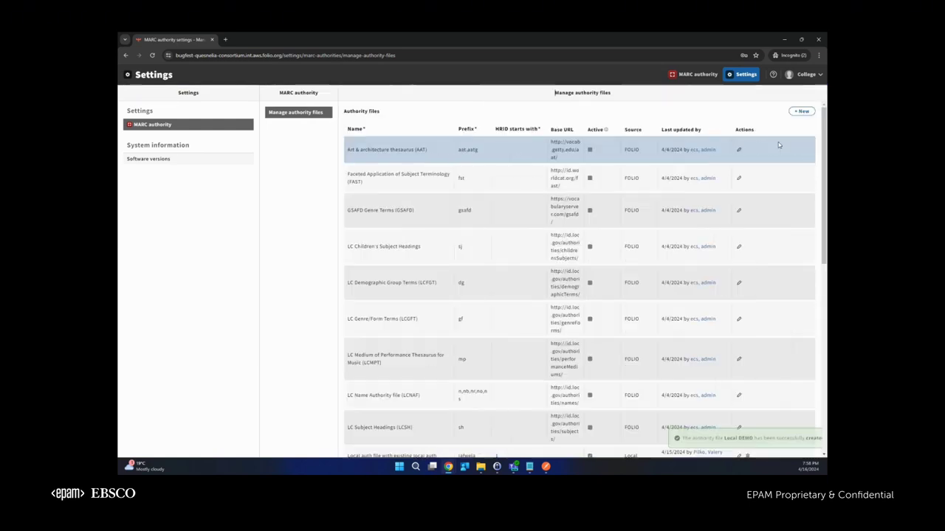
pyautogui.scroll(-4, 765, 177)
pyautogui.scroll(-6, 760, 194)
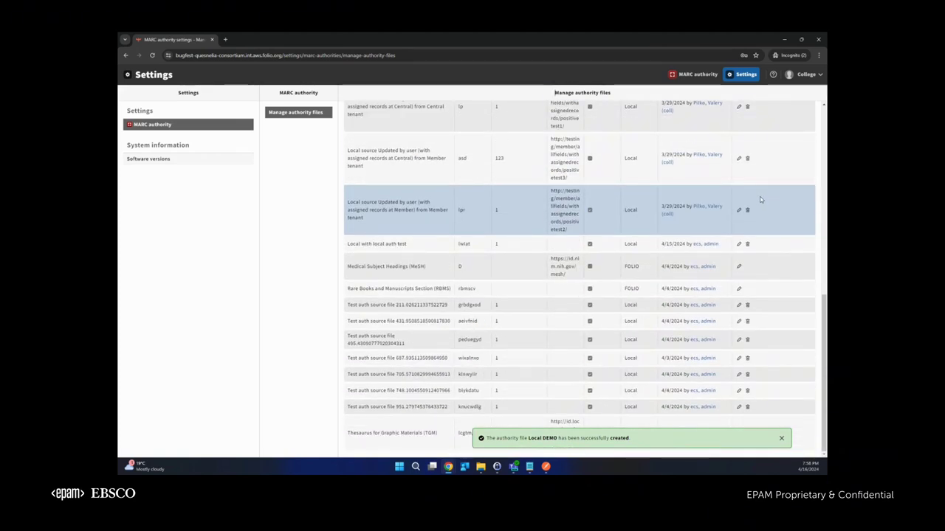
pyautogui.scroll(4, 760, 199)
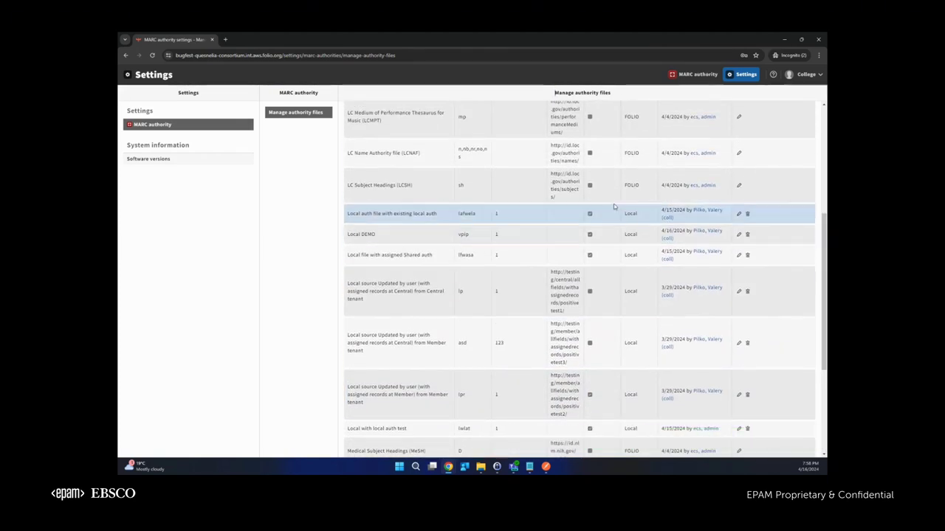
# Switch the active affiliation to Central Office.
pyautogui.click(805, 75)
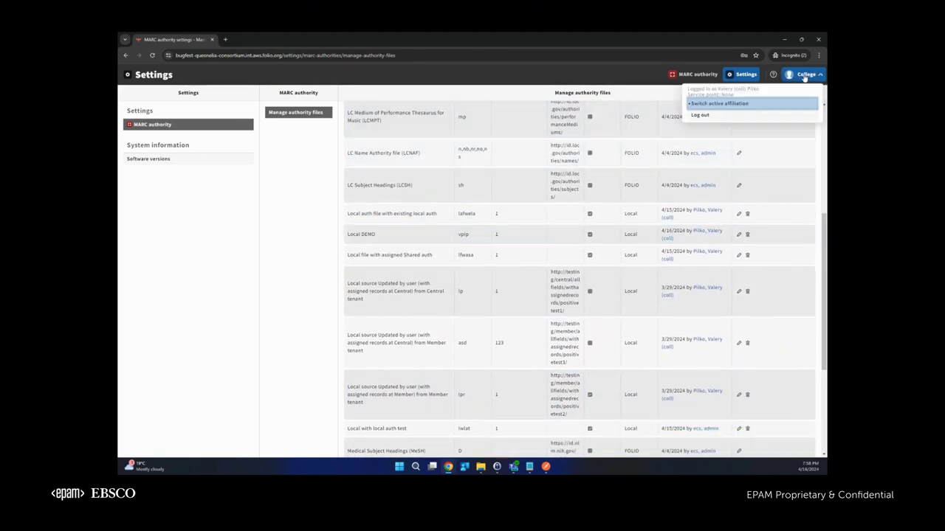
pyautogui.click(743, 104)
pyautogui.click(529, 131)
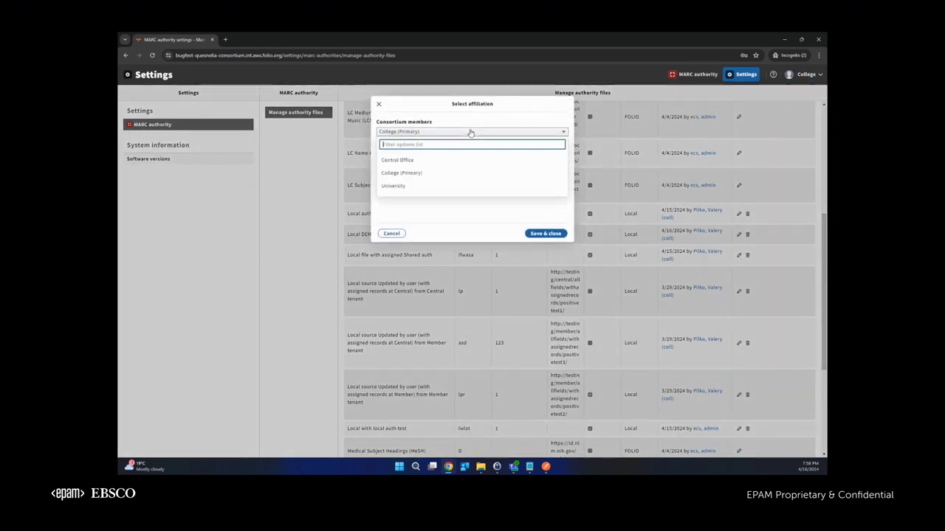
pyautogui.click(419, 160)
pyautogui.click(544, 234)
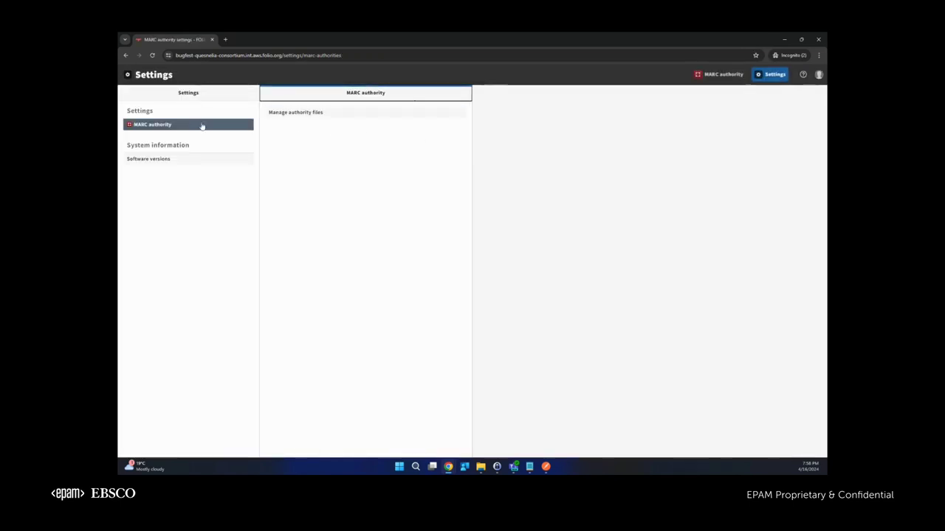
# Open the authority files list in the MARC authority settings and search it for "local de".
pyautogui.click(306, 120)
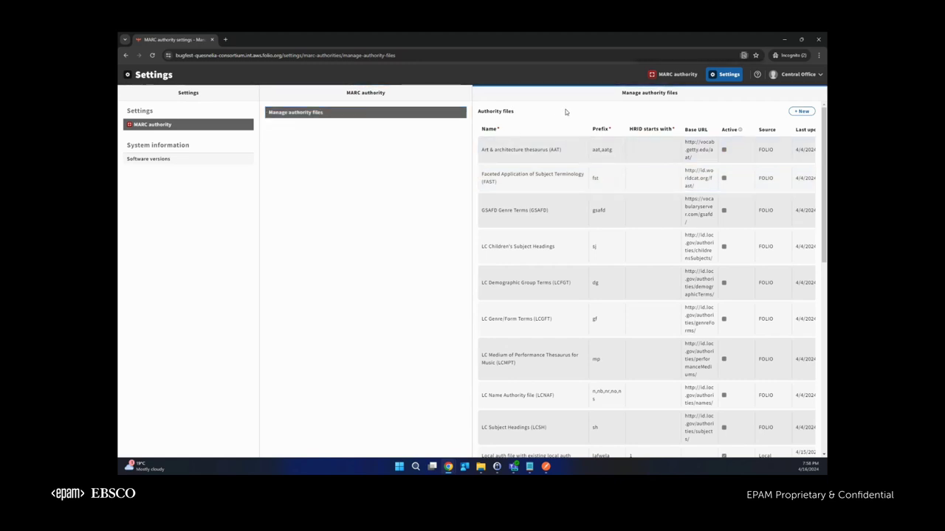
pyautogui.hotkey('ctrl', 'f')
pyautogui.write('local de')
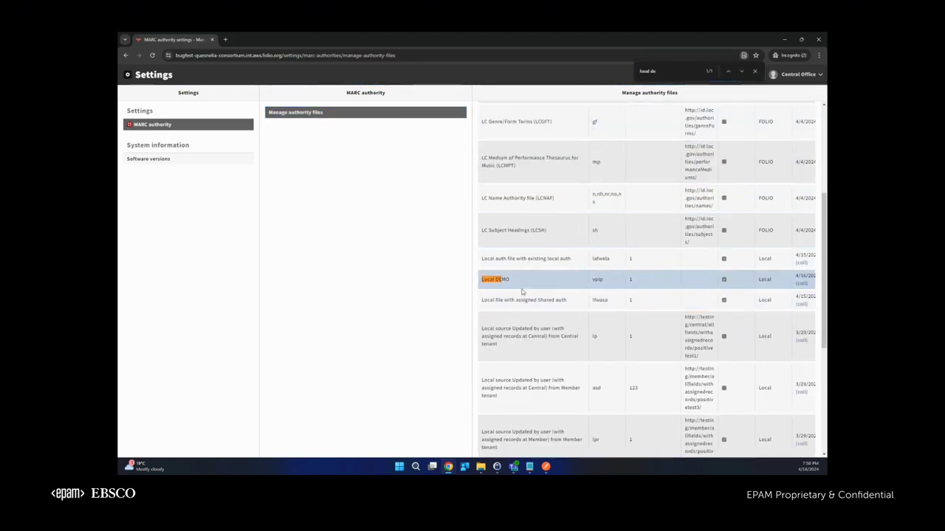
pyautogui.moveTo(470, 274); pyautogui.dragTo(396, 274)
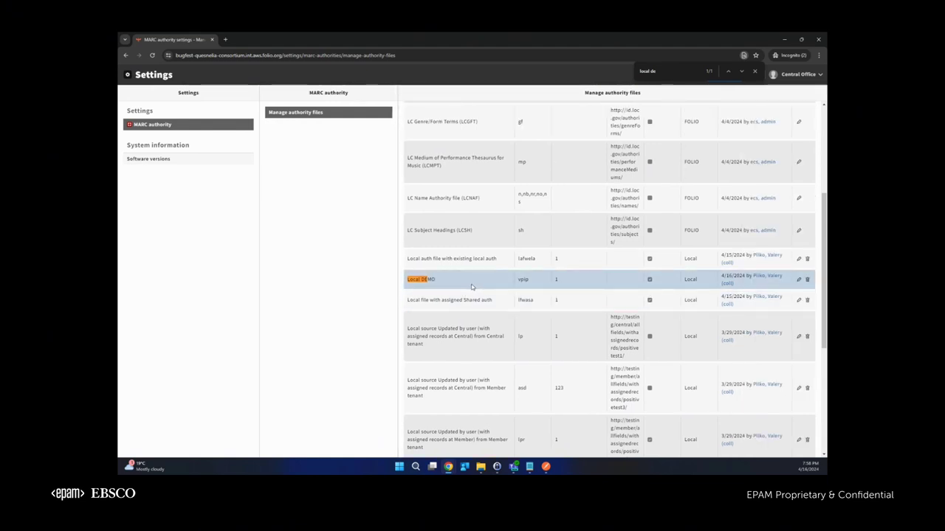
pyautogui.scroll(5, 472, 286)
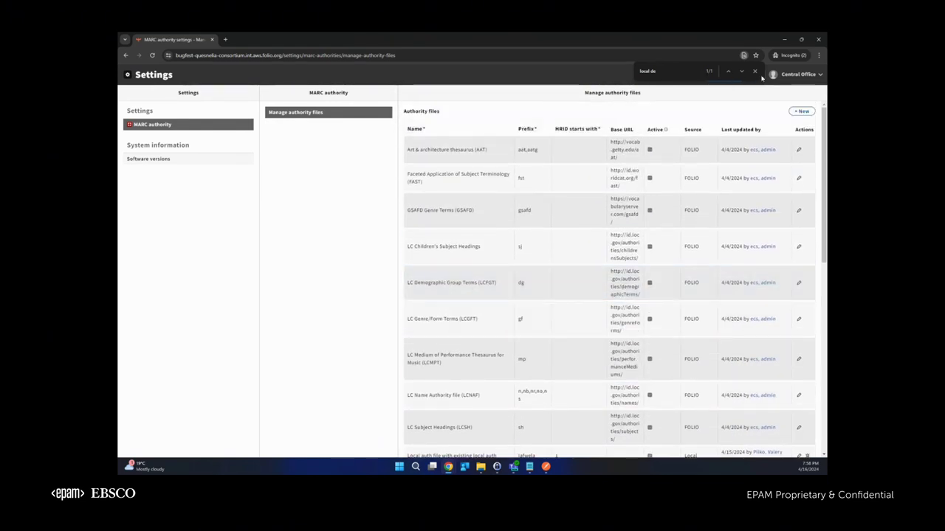
pyautogui.click(755, 71)
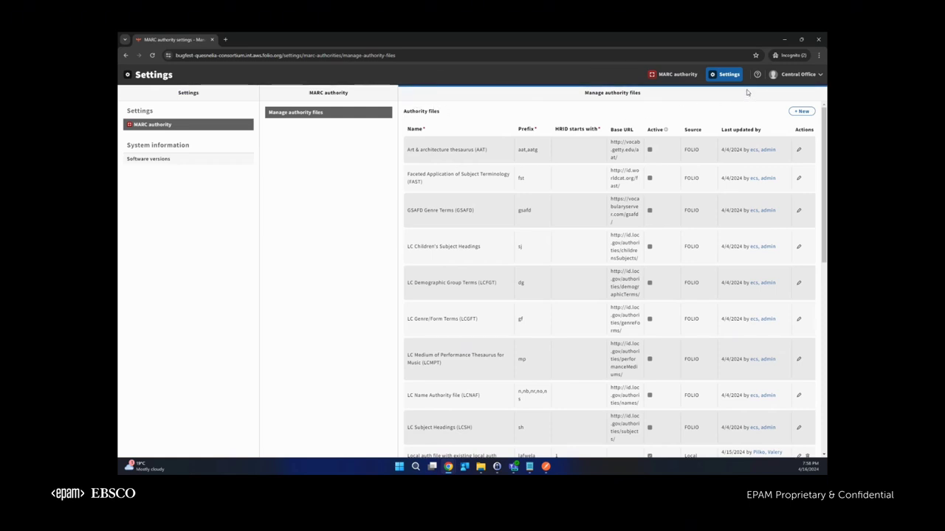
# Start a new shared MARC authority record and assign the Local DEMO authority file to its 001 field.
pyautogui.click(679, 75)
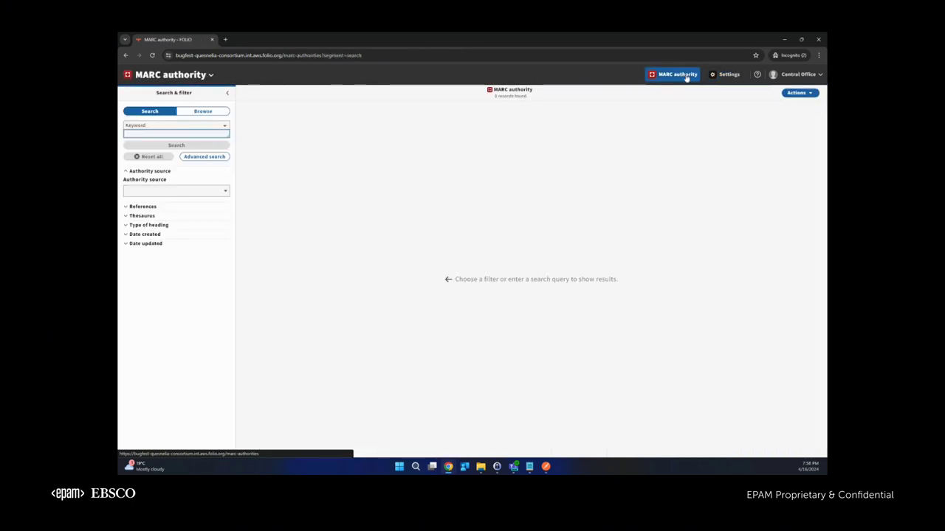
pyautogui.click(796, 94)
pyautogui.click(725, 122)
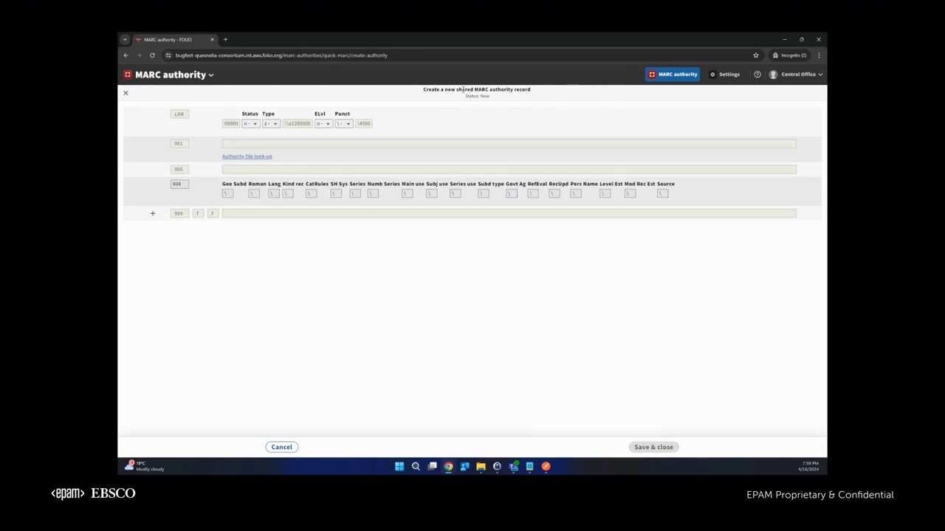
pyautogui.doubleClick(457, 91)
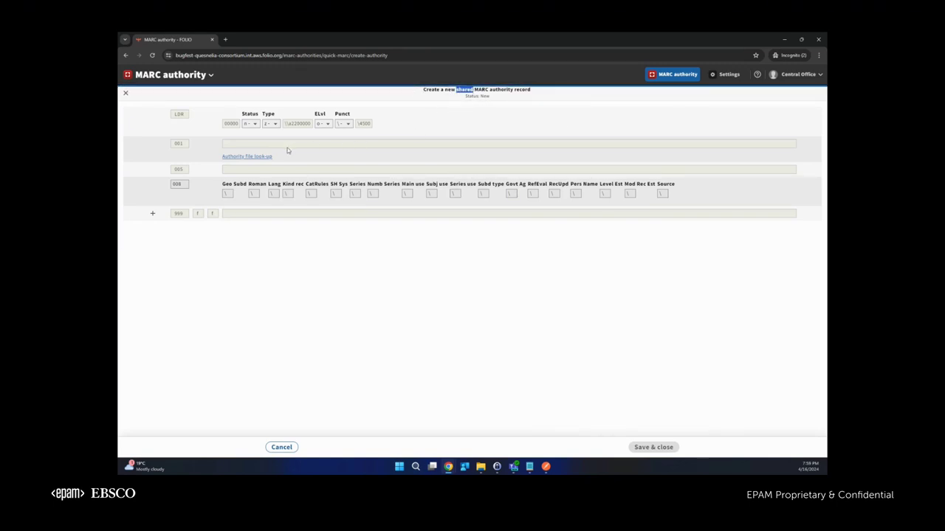
pyautogui.click(247, 156)
pyautogui.click(394, 131)
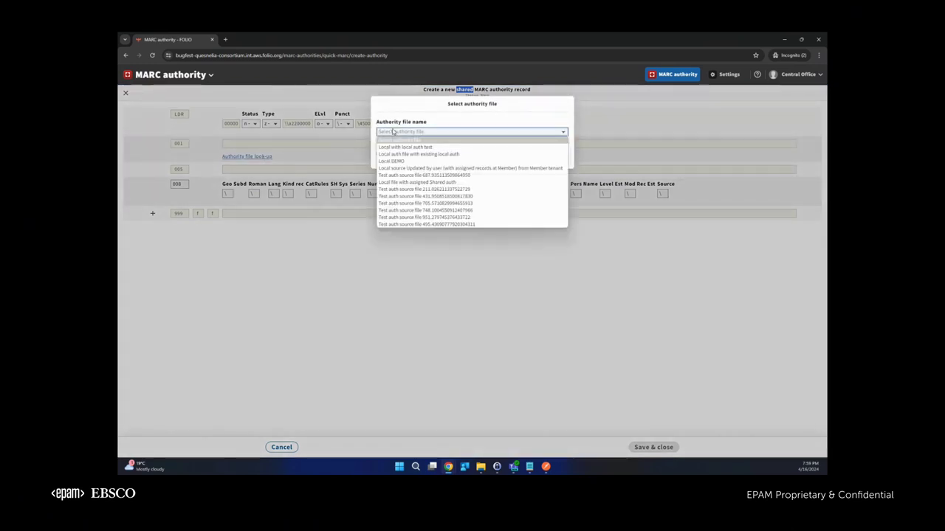
pyautogui.click(403, 161)
pyautogui.click(546, 153)
# Add a 100 field containing "$a Shared TEST" and save the shared authority record.
pyautogui.click(153, 214)
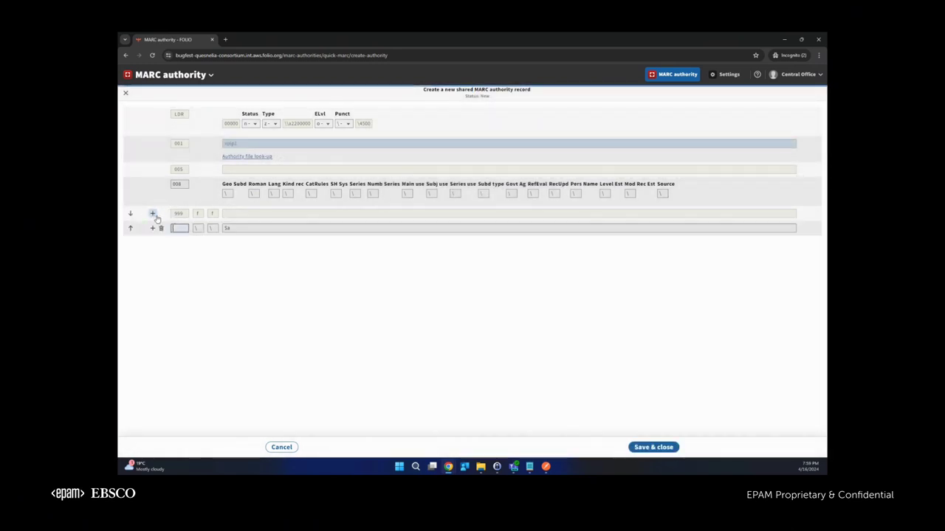
pyautogui.write('4')
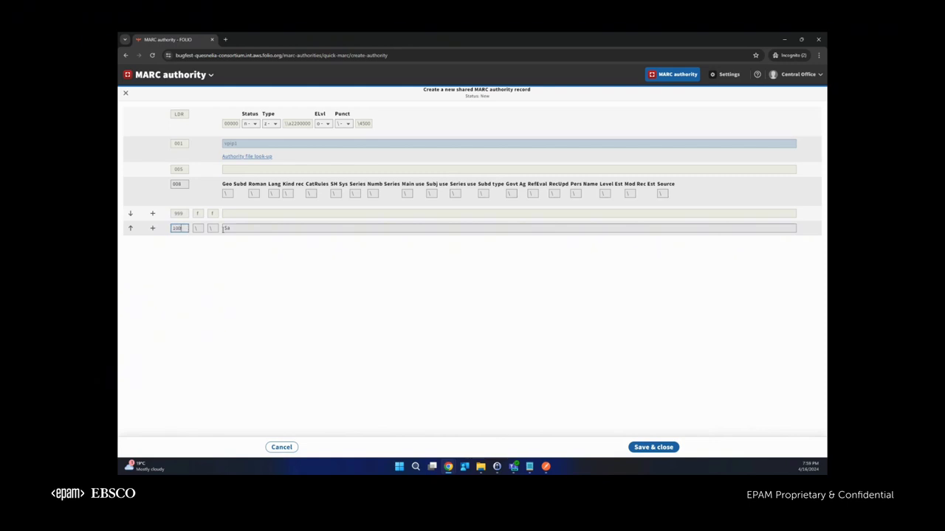
pyautogui.click(245, 230)
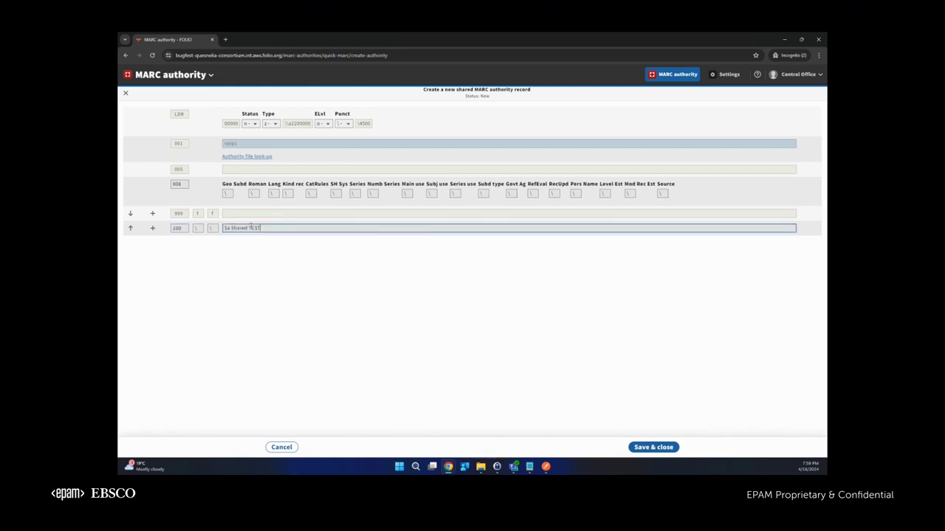
pyautogui.click(655, 445)
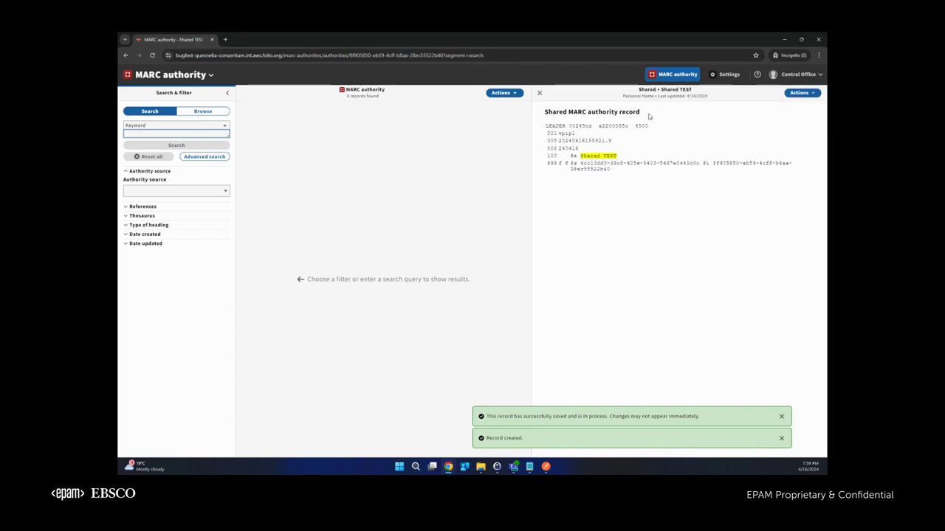
pyautogui.doubleClick(642, 89)
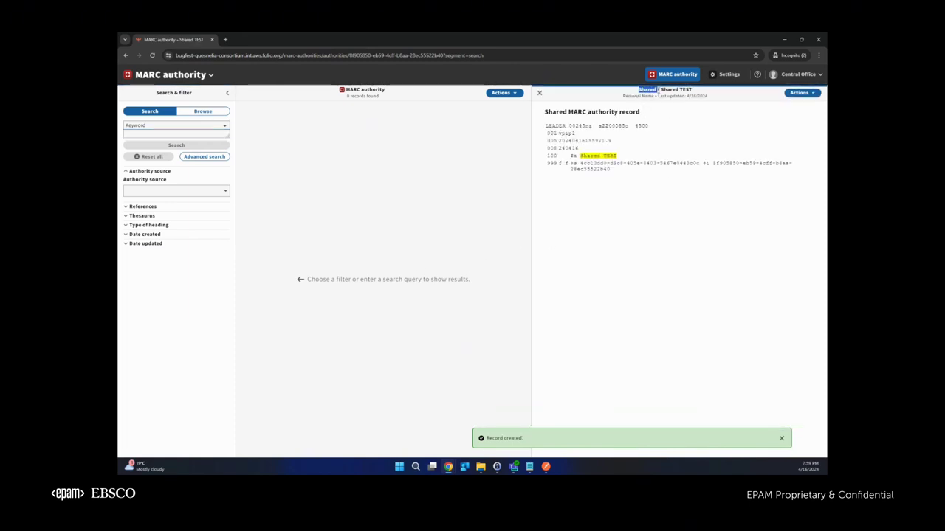
# Switch the active affiliation back to College (Primary).
pyautogui.click(790, 77)
pyautogui.click(736, 108)
pyautogui.click(480, 134)
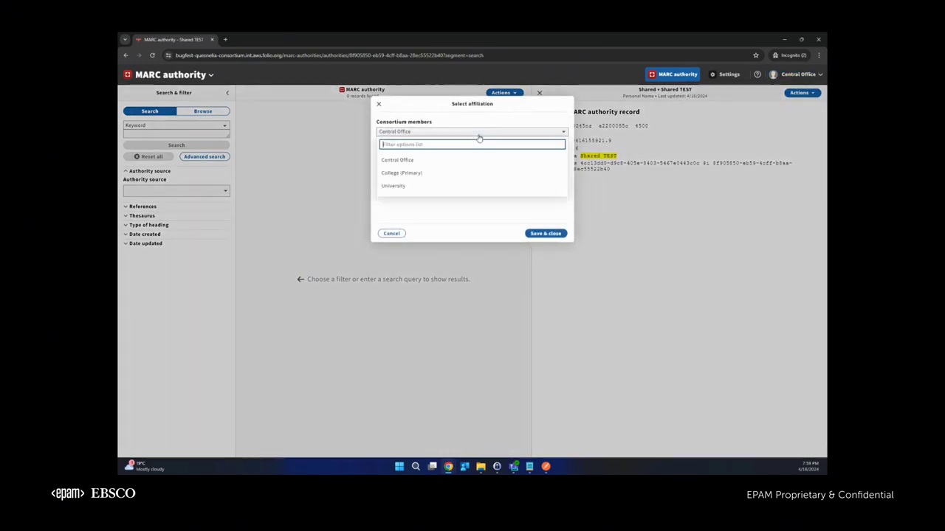
pyautogui.click(428, 175)
pyautogui.click(550, 235)
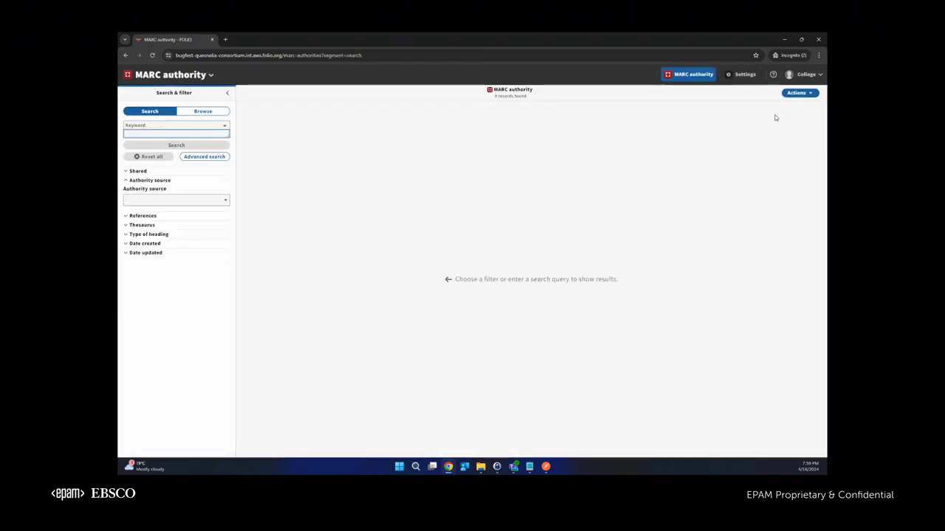
# Start a new local MARC authority record and assign the Local DEMO authority file to its 001 field.
pyautogui.click(800, 92)
pyautogui.click(718, 123)
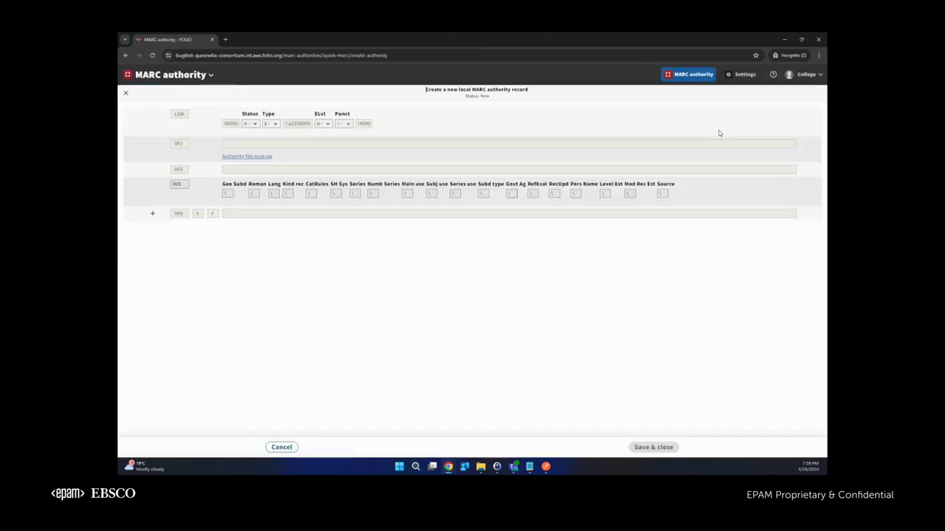
pyautogui.doubleClick(464, 89)
pyautogui.click(246, 156)
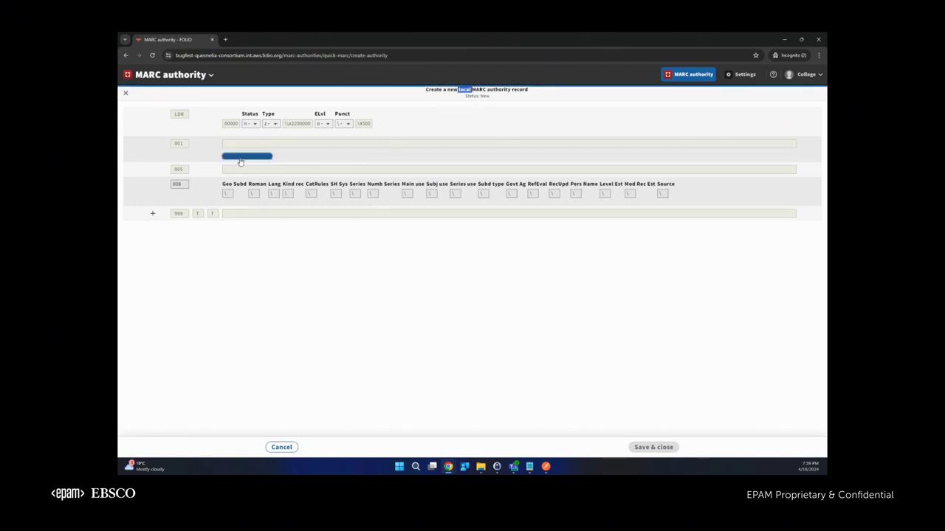
pyautogui.click(392, 132)
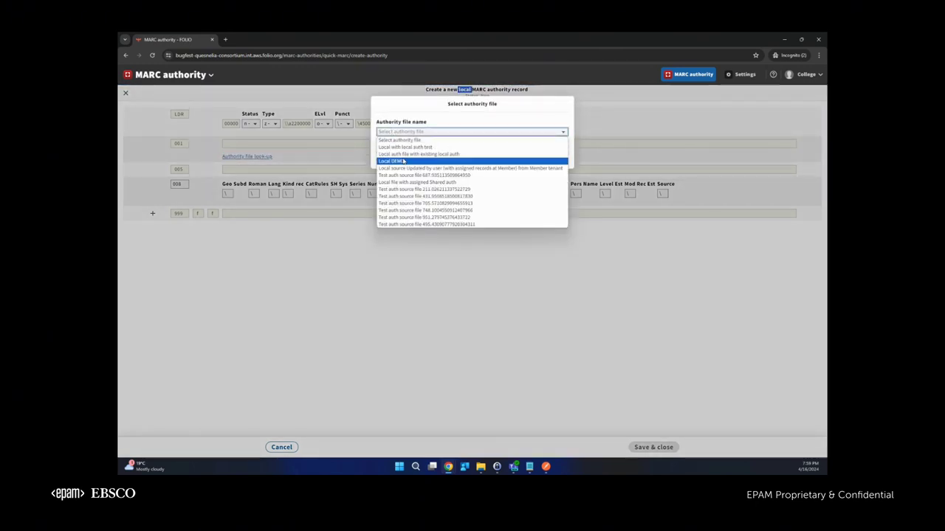
pyautogui.click(399, 161)
pyautogui.click(546, 153)
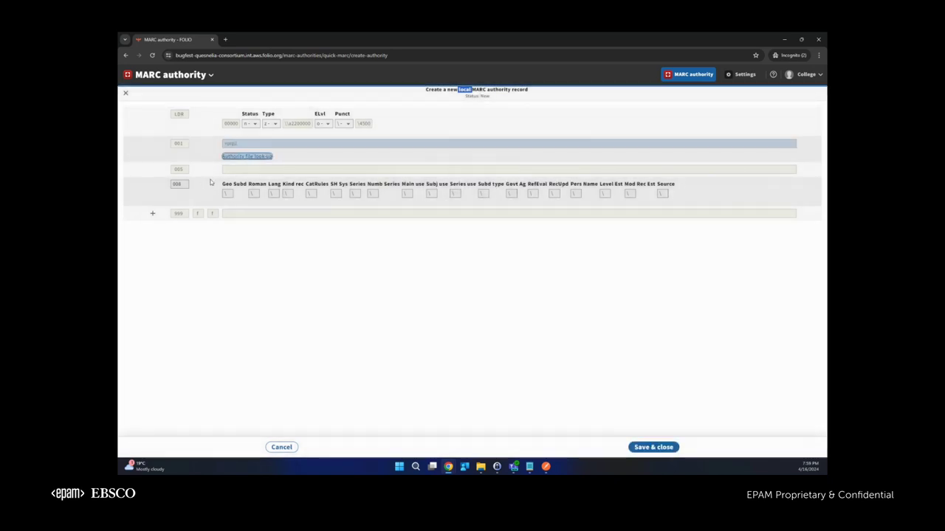
# Add a 100 field containing "$a Local test" and save the local authority record.
pyautogui.click(151, 215)
pyautogui.write('100')
pyautogui.press('Tab')
pyautogui.press('Tab')
pyautogui.press('Tab')
pyautogui.write('Lo')
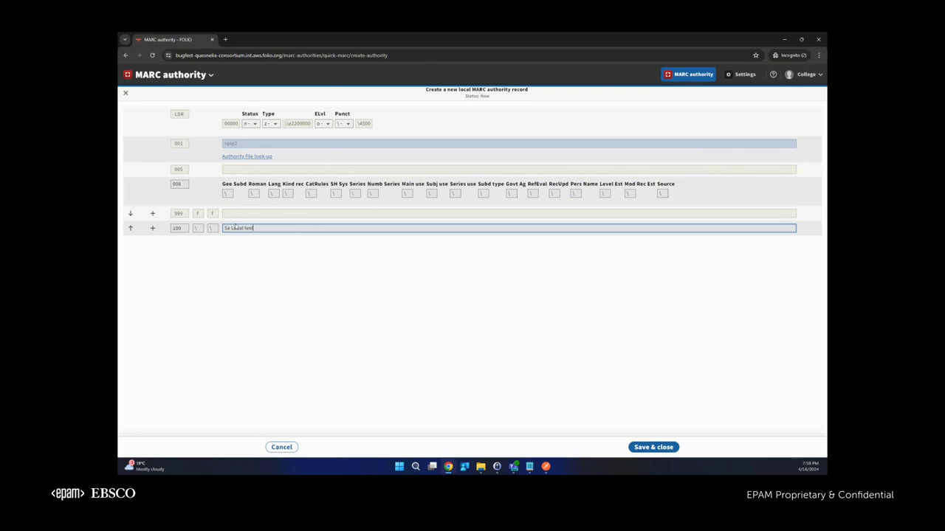
pyautogui.click(663, 447)
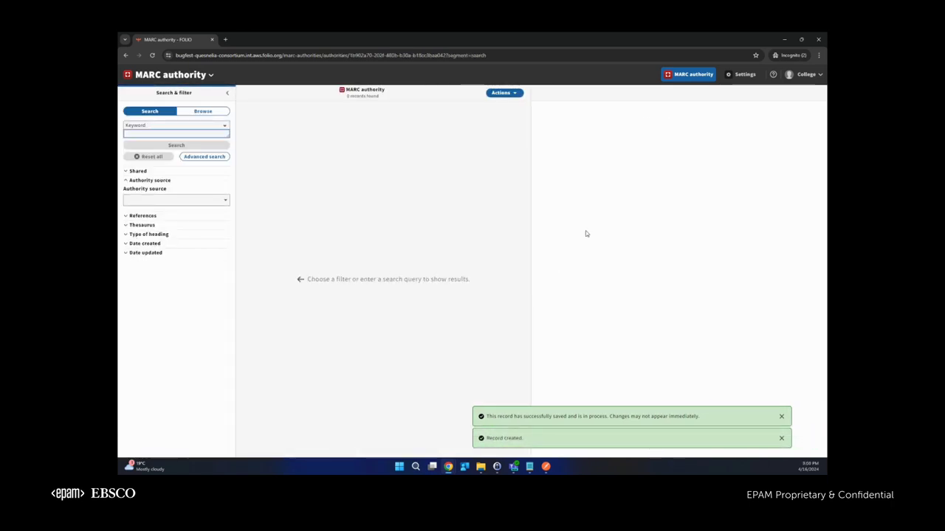
pyautogui.moveTo(645, 89); pyautogui.dragTo(688, 89)
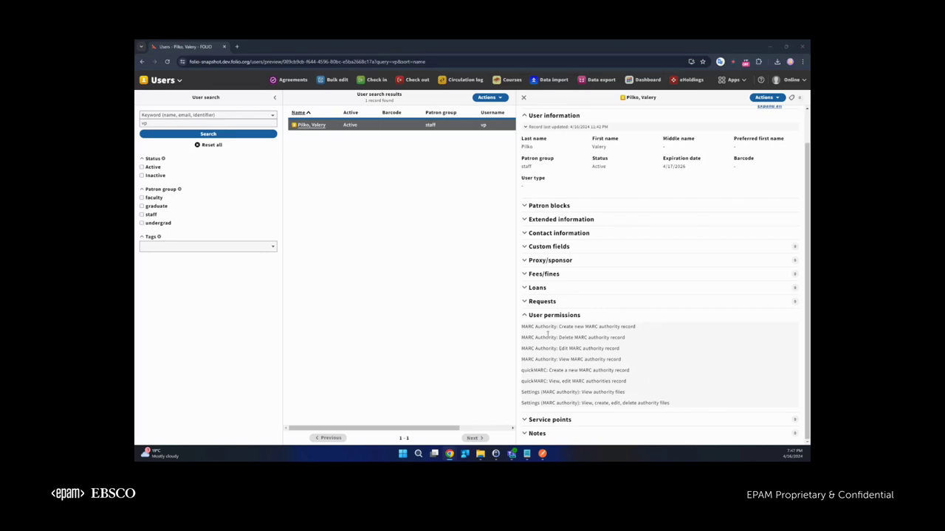
# Review the user's MARC authority record and authority-file settings permissions, and switch to the window with the MARC authority settings.
pyautogui.moveTo(520, 328); pyautogui.dragTo(632, 337)
pyautogui.moveTo(521, 392); pyautogui.dragTo(679, 405)
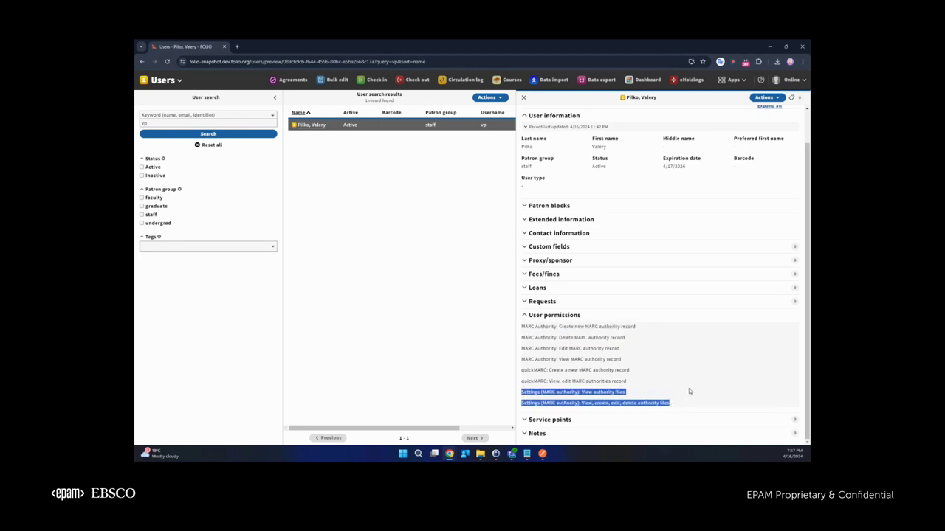
pyautogui.click(689, 395)
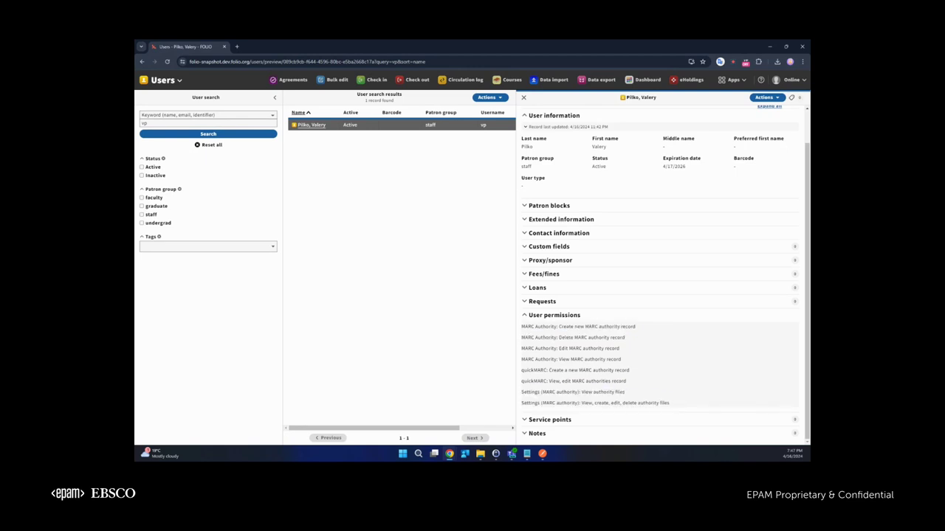
pyautogui.hotkey('alt', 'Tab')
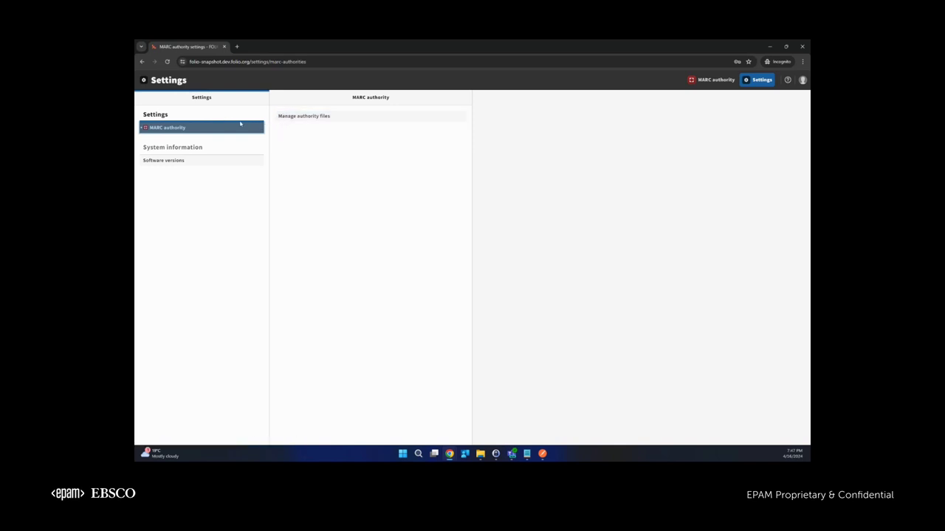
# Open the authority files management settings and look through the listed FOLIO authority files.
pyautogui.click(293, 120)
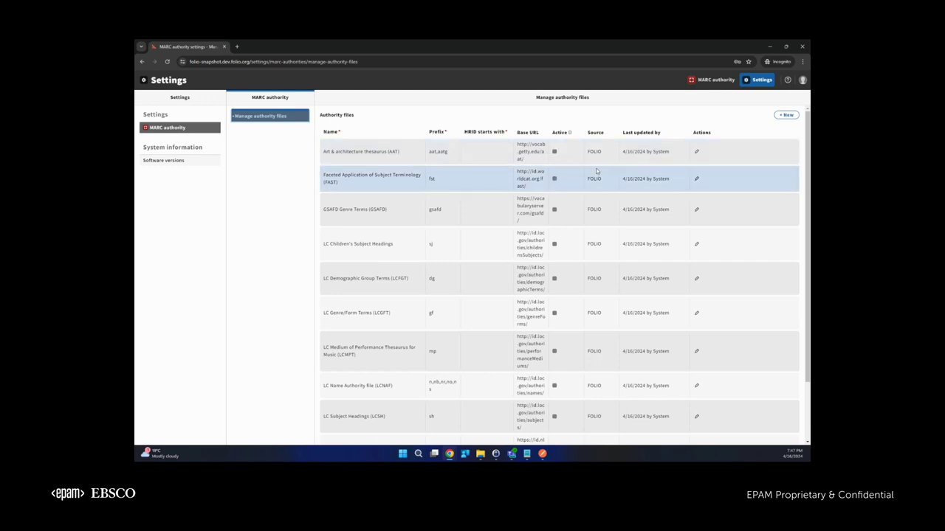
pyautogui.scroll(-1, 597, 187)
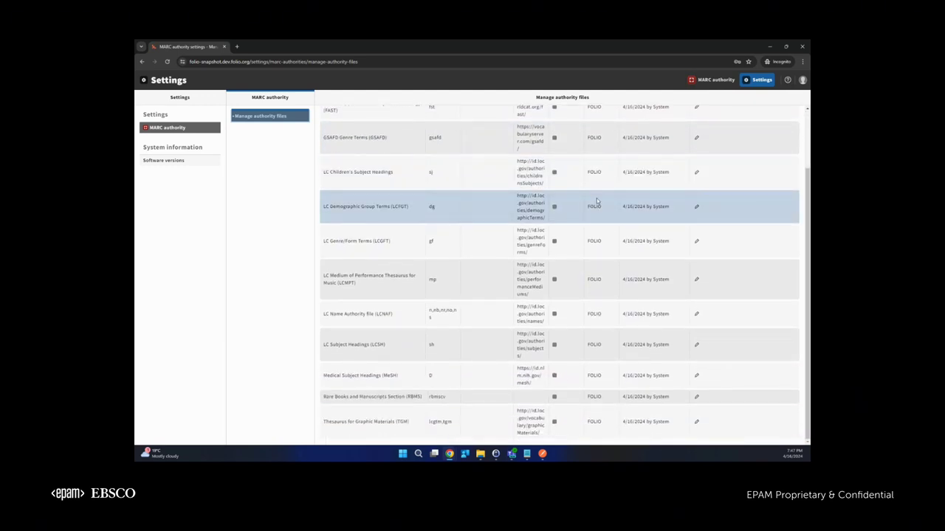
pyautogui.scroll(2, 596, 198)
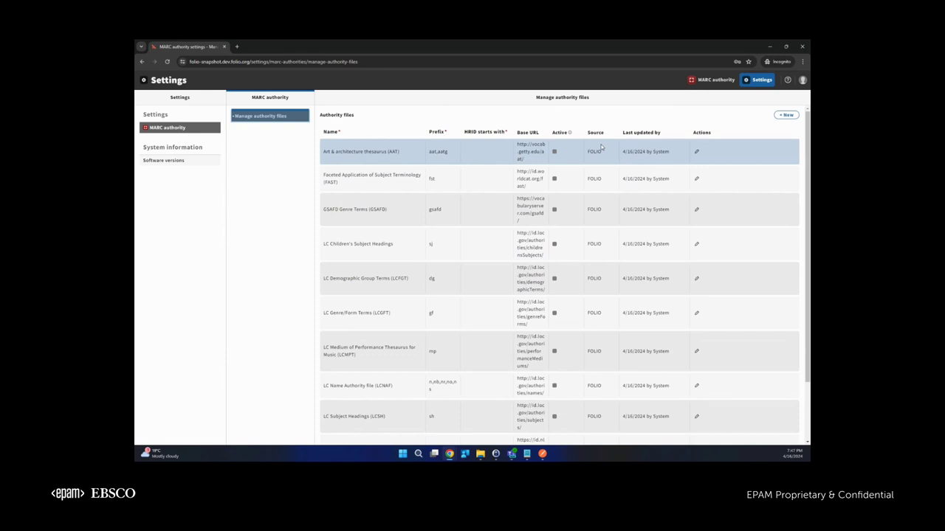
# Create an active authority file named "Local file" with prefix vp and HRID starting with 1, and save it.
pyautogui.click(786, 116)
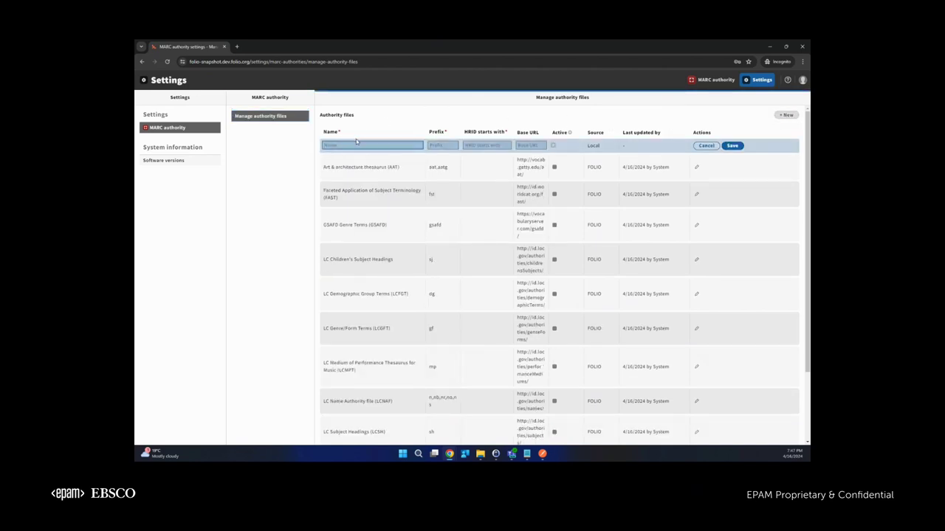
pyautogui.write('Local file')
pyautogui.click(445, 145)
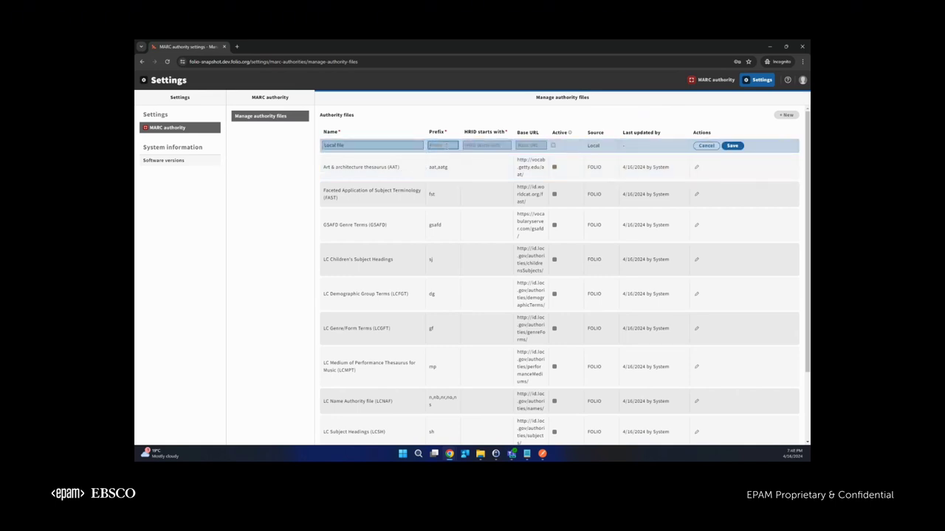
pyautogui.write('vo')
pyautogui.click(480, 144)
pyautogui.write('1')
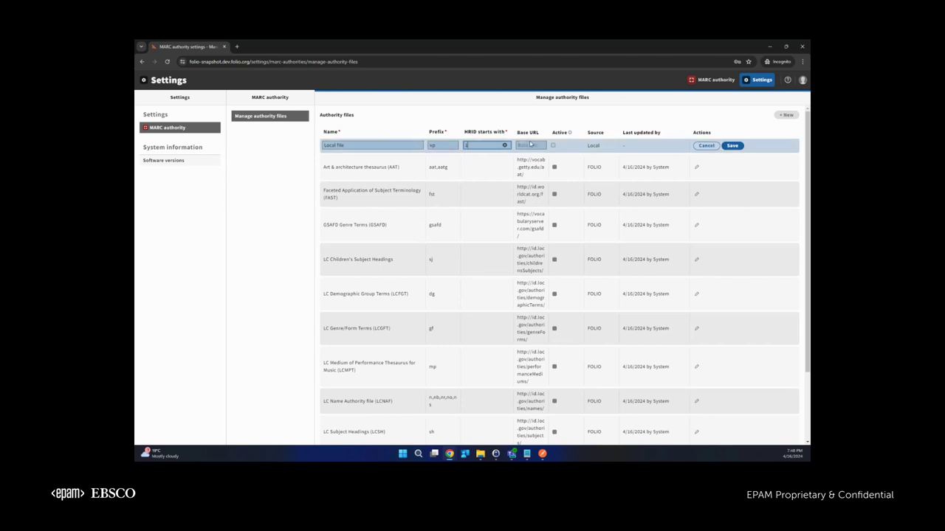
pyautogui.click(552, 146)
pyautogui.click(554, 147)
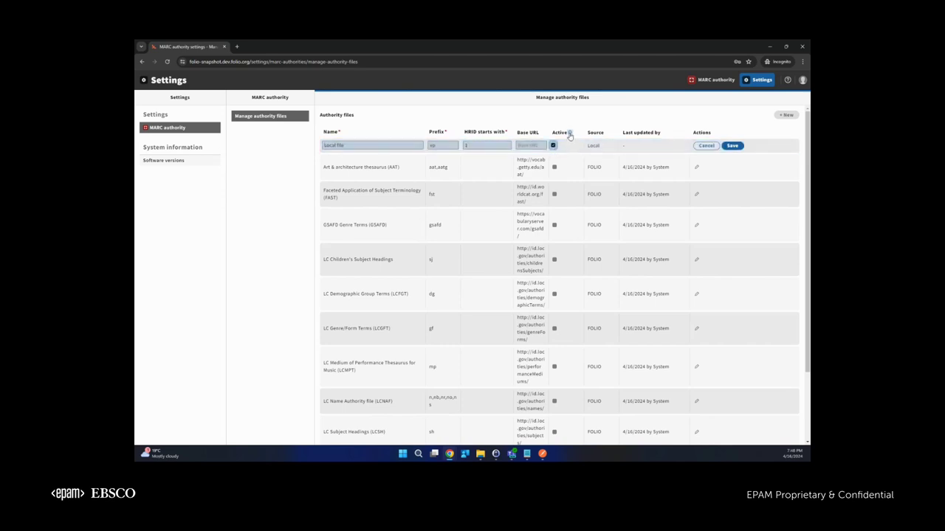
pyautogui.tripleClick(734, 146)
pyautogui.click(735, 147)
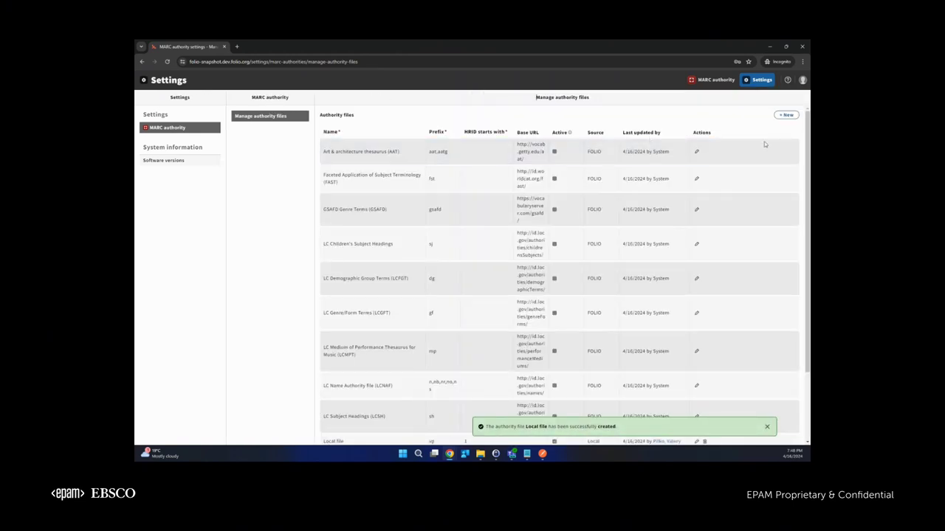
# Set the LC Name Authority file (LCNAF) to active, save the change and dismiss the notification.
pyautogui.scroll(-1, 688, 204)
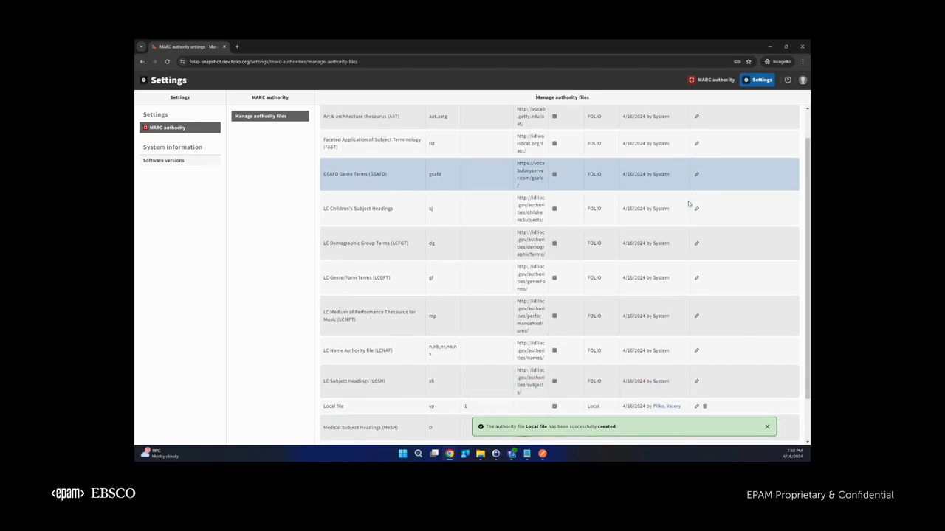
pyautogui.scroll(-1, 688, 203)
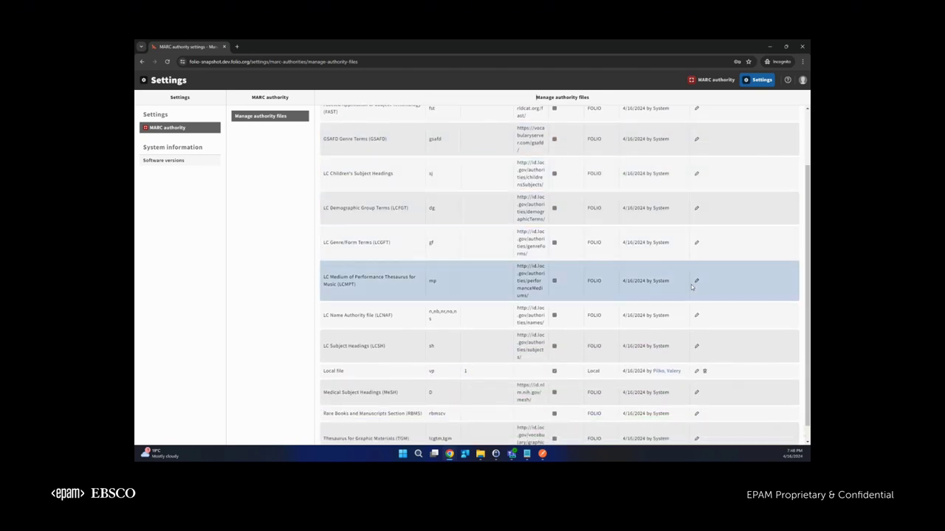
pyautogui.click(696, 317)
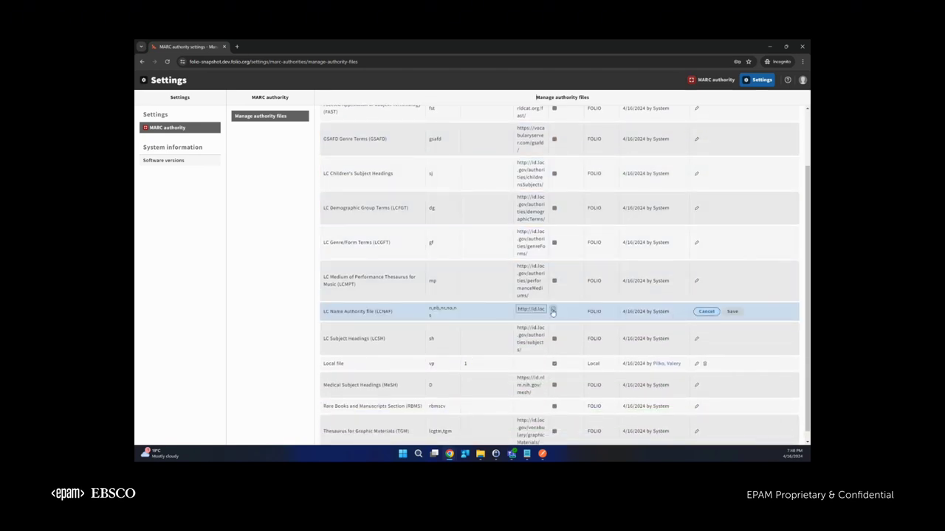
pyautogui.click(554, 313)
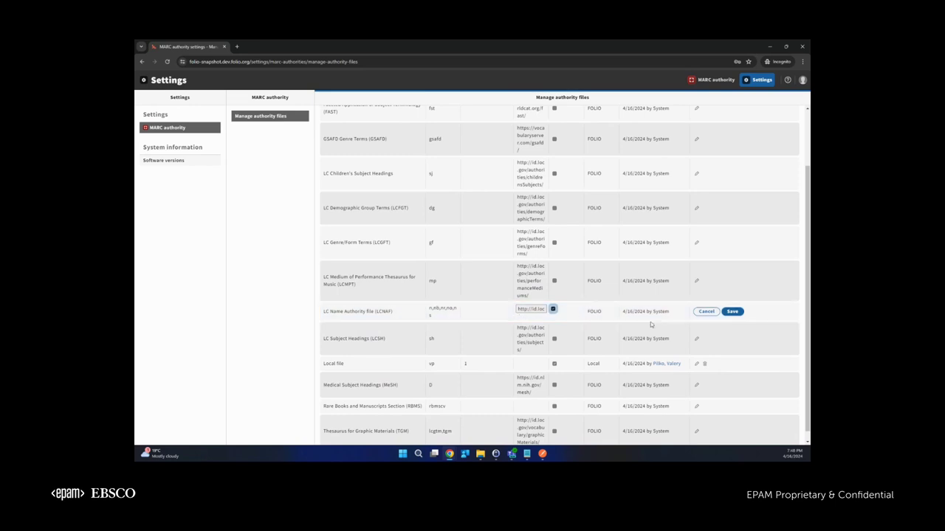
pyautogui.click(733, 312)
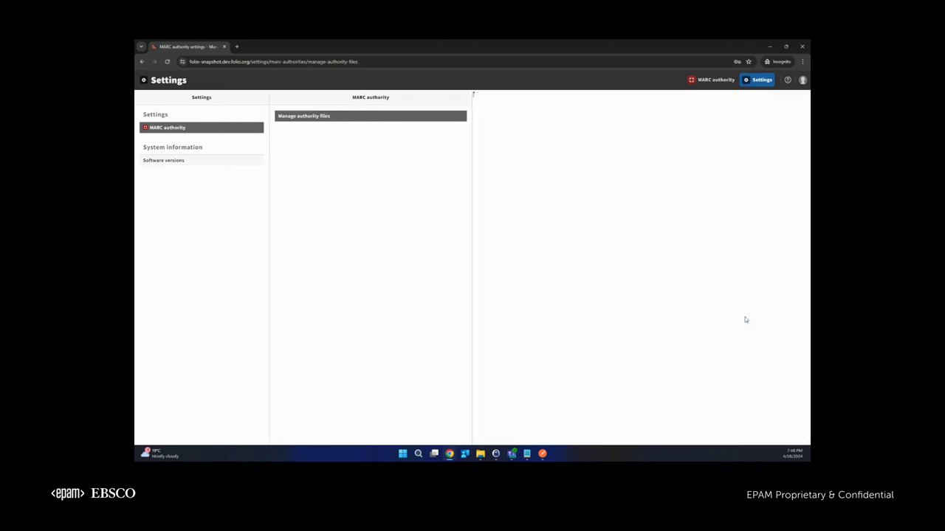
pyautogui.scroll(-2, 745, 332)
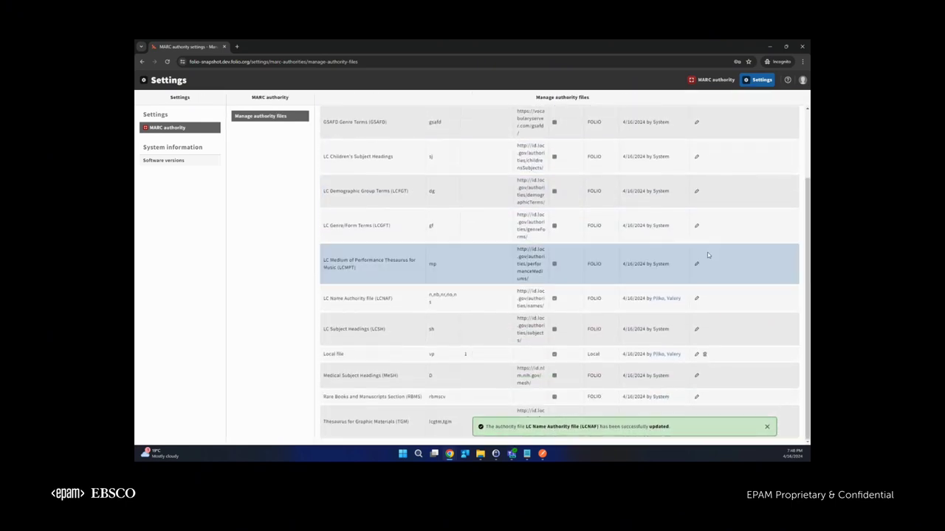
pyautogui.click(767, 426)
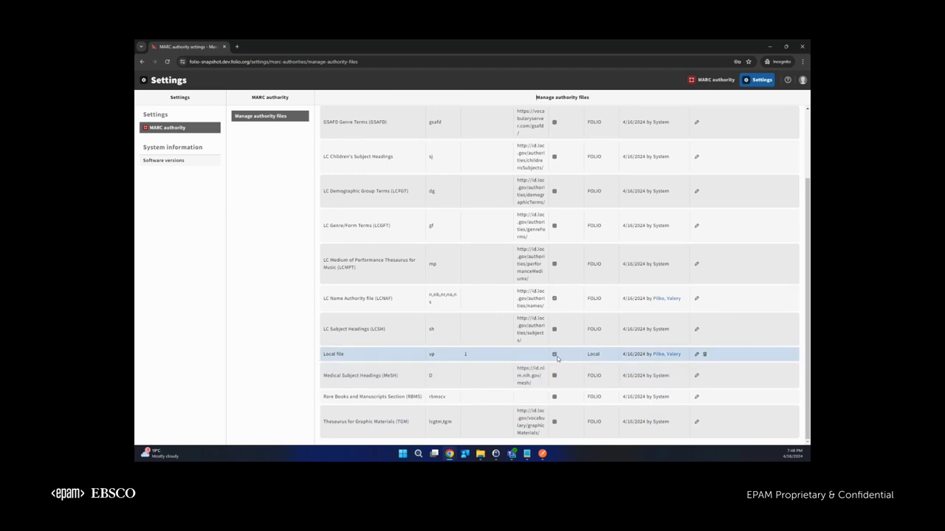
# Start a new MARC authority record and assign the authority file "Local file" to its 001 field.
pyautogui.click(715, 81)
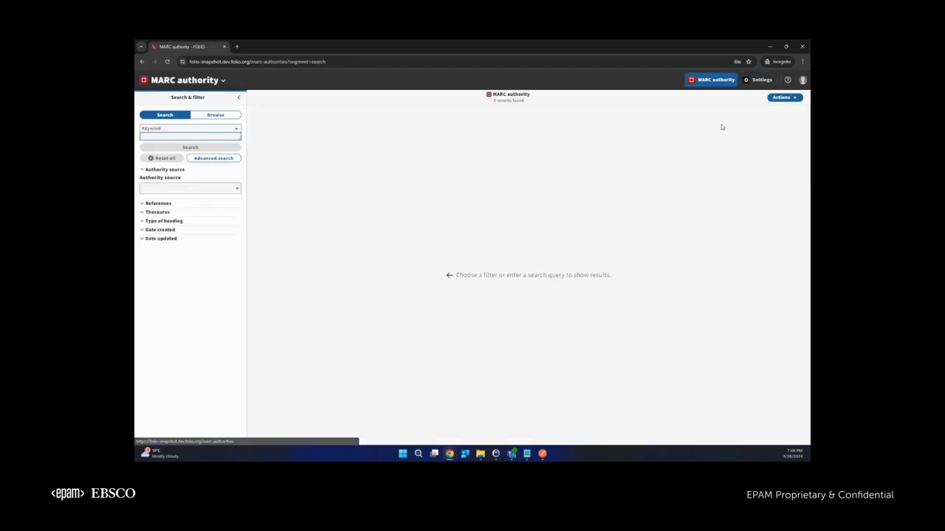
pyautogui.click(783, 97)
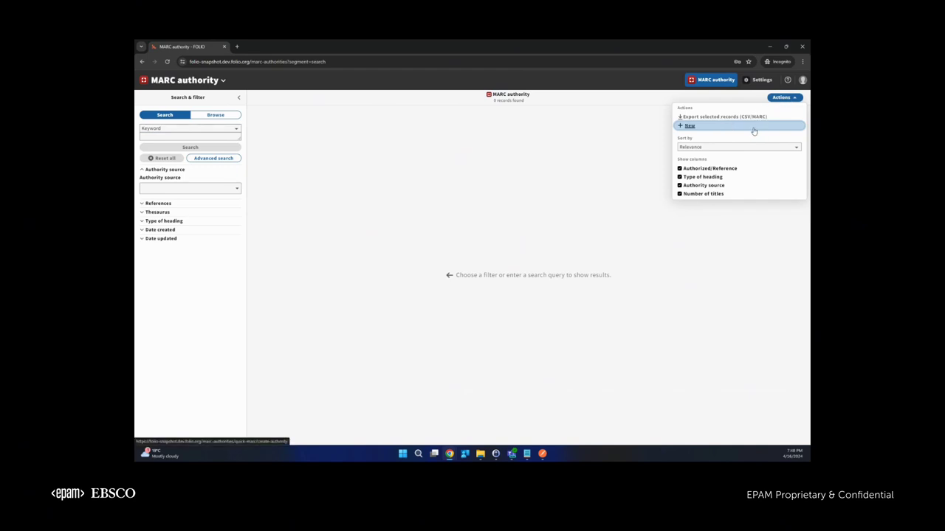
pyautogui.click(691, 127)
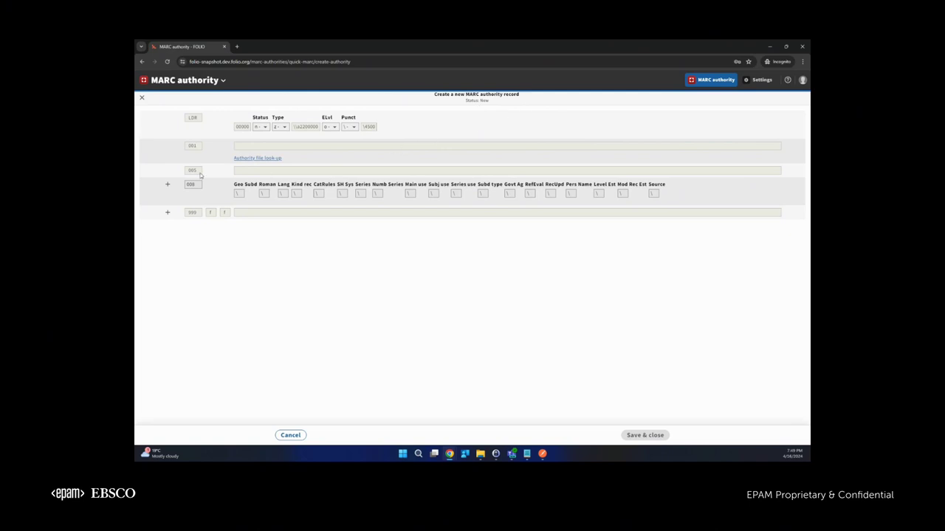
pyautogui.click(257, 159)
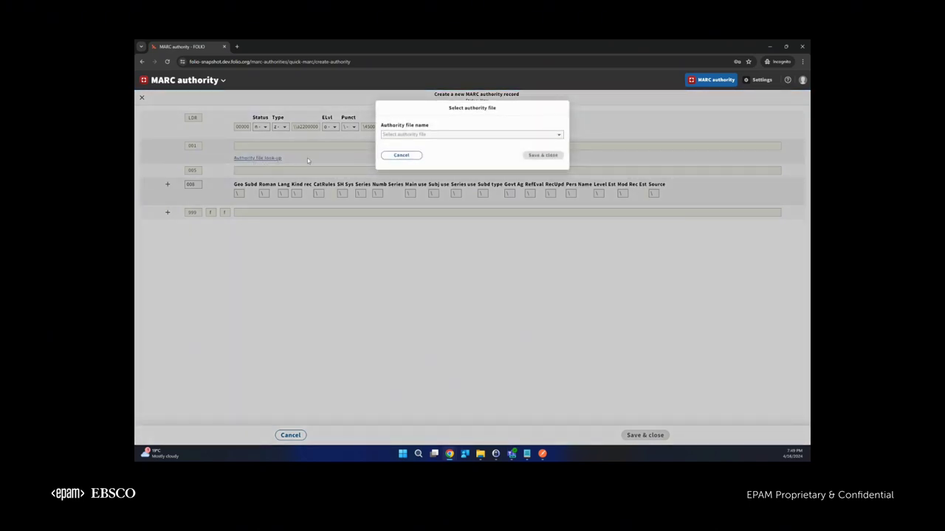
pyautogui.click(435, 136)
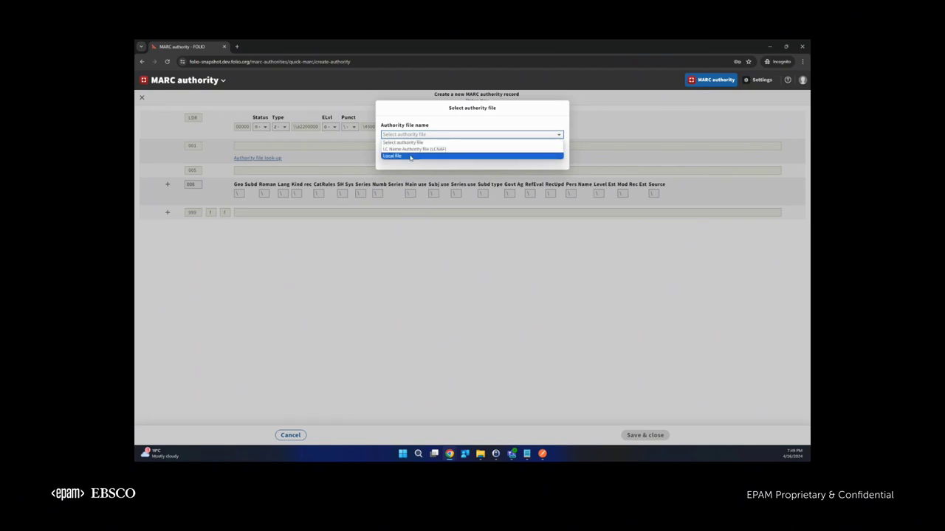
pyautogui.click(410, 157)
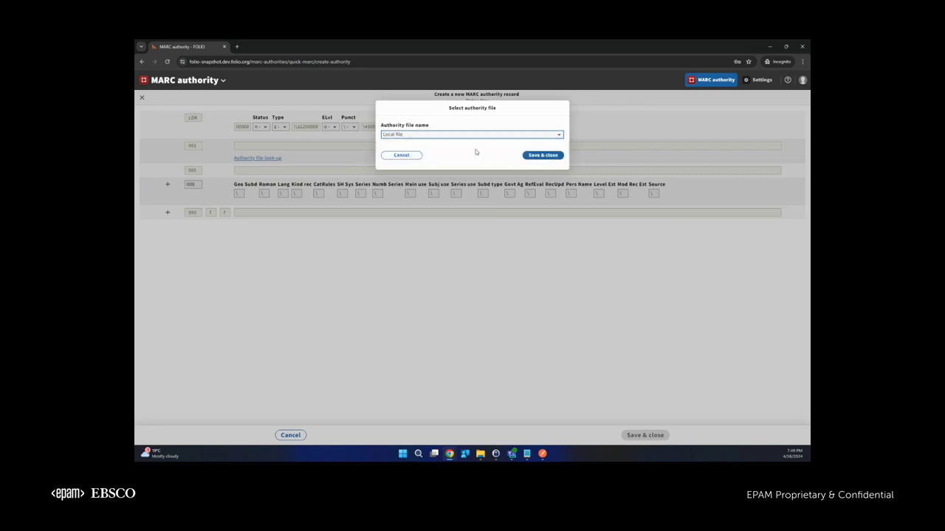
pyautogui.click(537, 156)
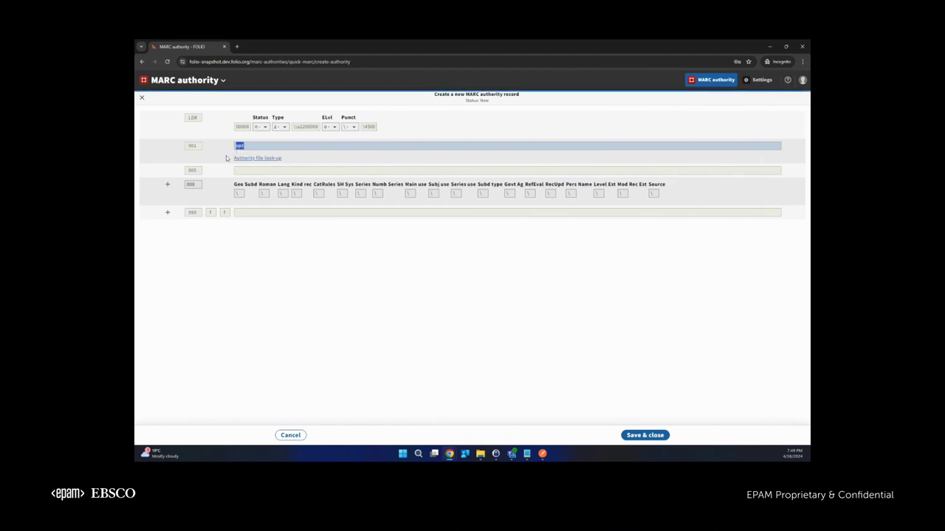
# Add a 100 field containing "$a Local MARC auth record" and save the authority record.
pyautogui.click(168, 185)
pyautogui.write('100')
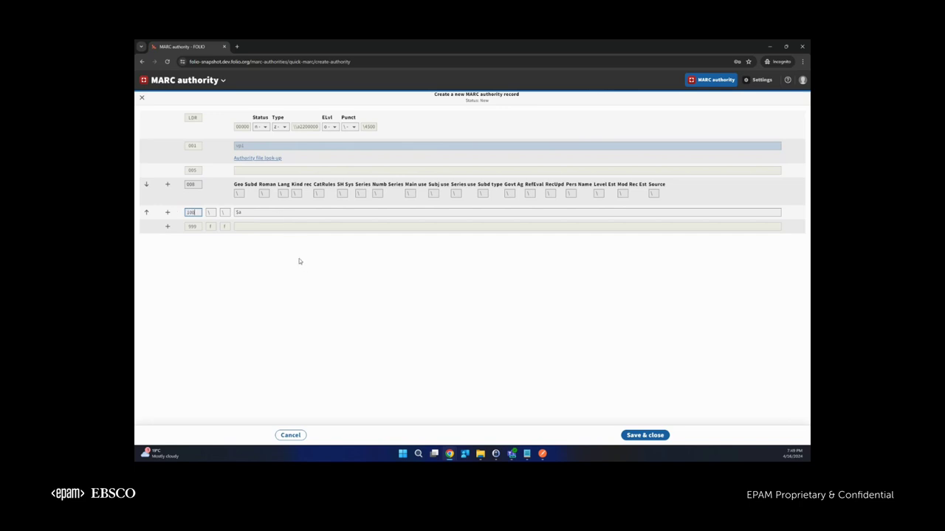
pyautogui.click(253, 213)
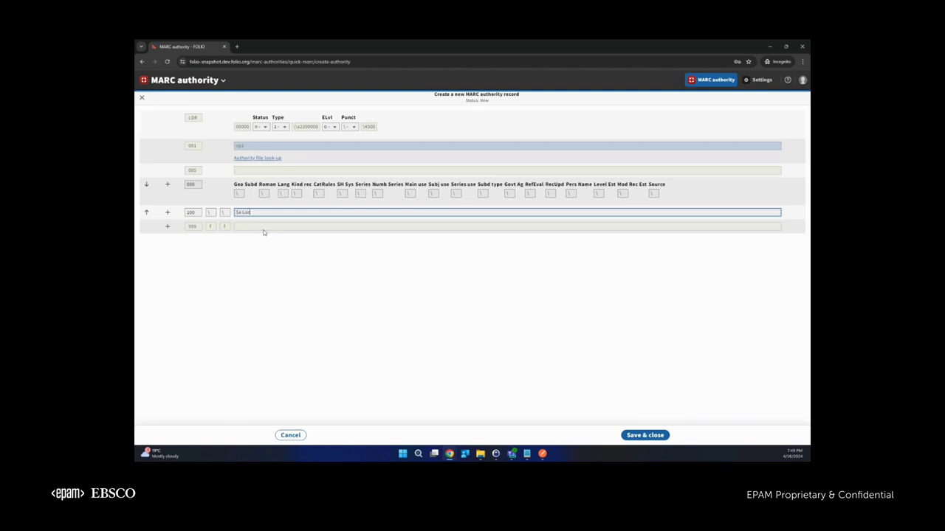
pyautogui.write('Local MARC auth record')
pyautogui.click(653, 436)
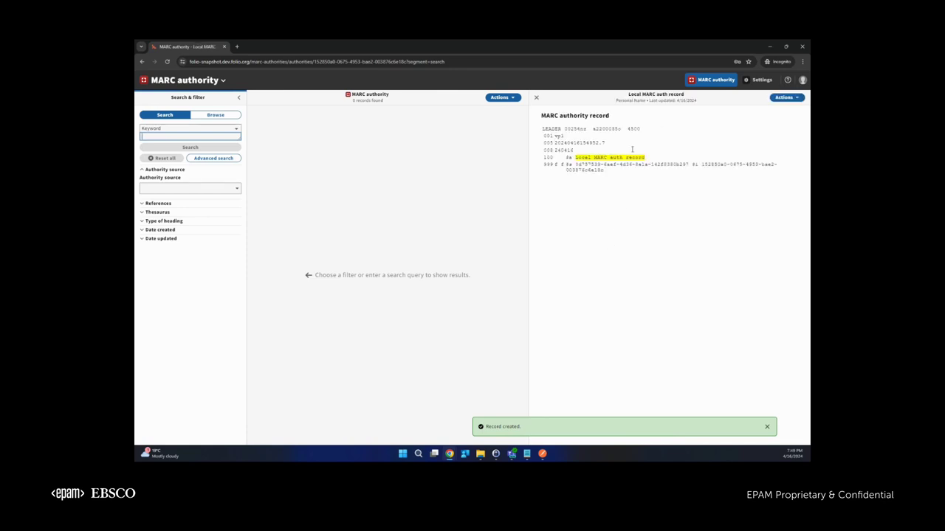
# Search the authority records for "Local MARC auth record", check the actions available for the record, and close its detail view.
pyautogui.moveTo(575, 157); pyautogui.dragTo(646, 157)
pyautogui.hotkey('ctrl', 'c')
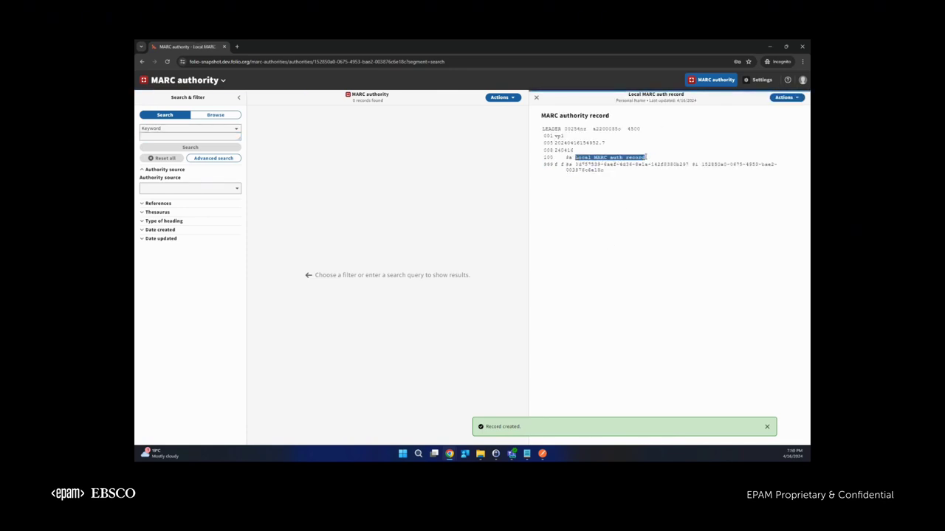
pyautogui.click(177, 132)
pyautogui.hotkey('ctrl', 'v')
pyautogui.press('Return')
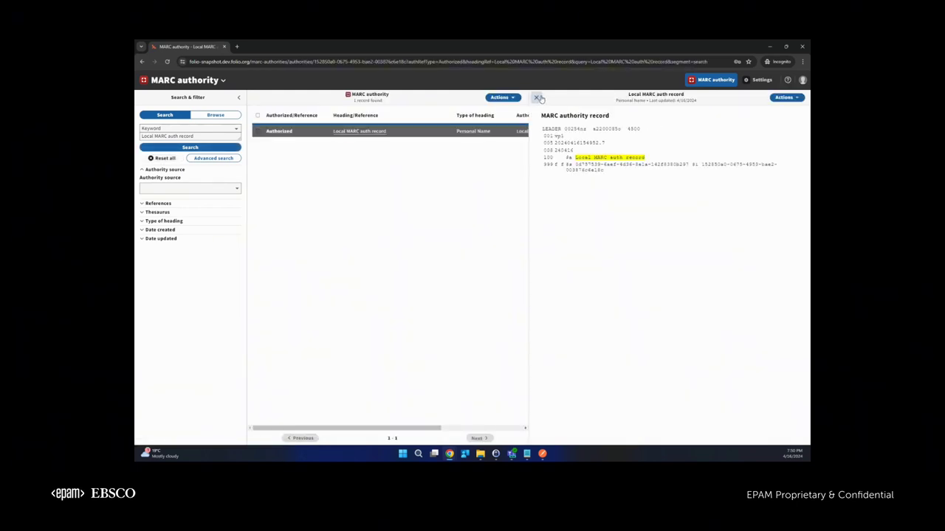
pyautogui.click(785, 97)
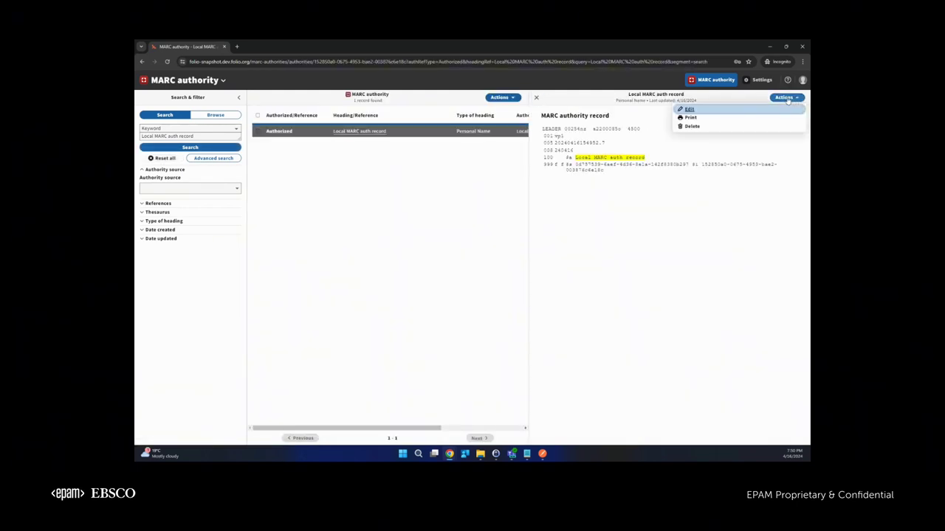
pyautogui.click(536, 97)
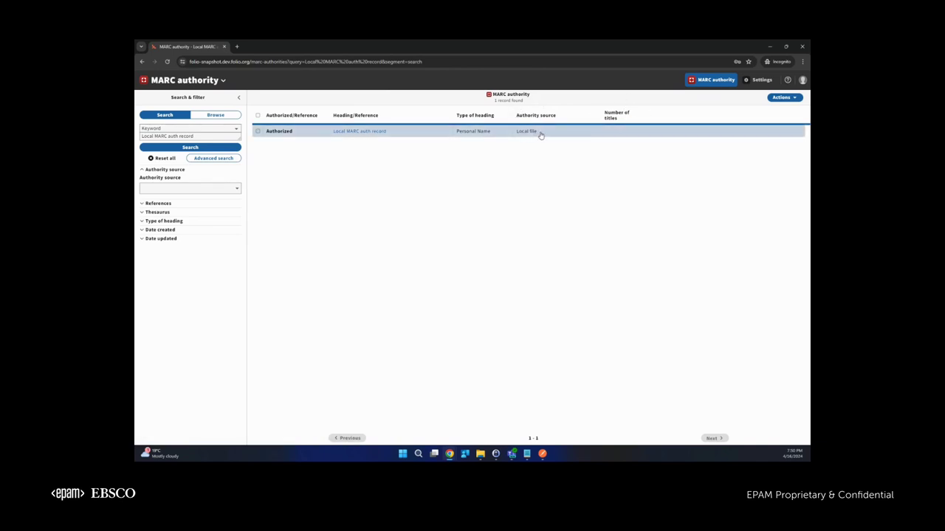
# Reset the search, start another new MARC authority record and select LC Name Authority file (LCNAF) as its authority file.
pyautogui.click(164, 158)
pyautogui.click(781, 97)
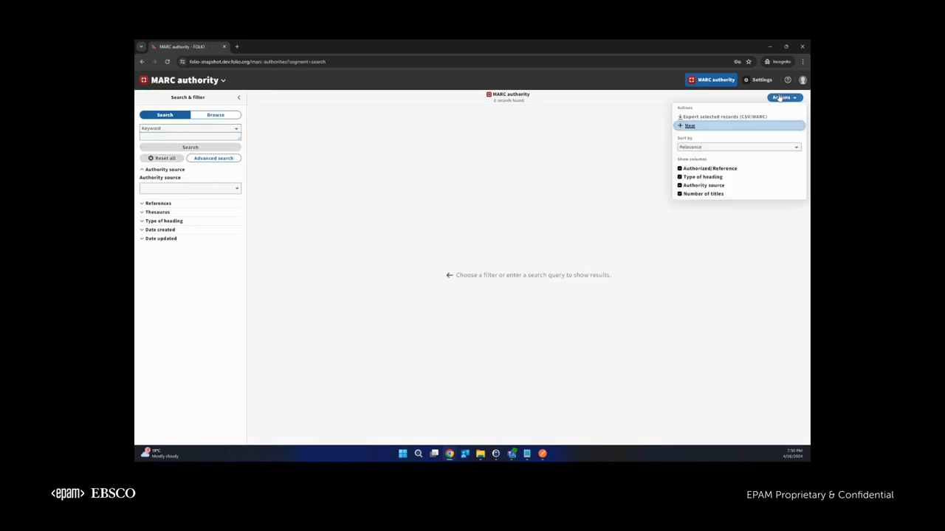
pyautogui.click(690, 127)
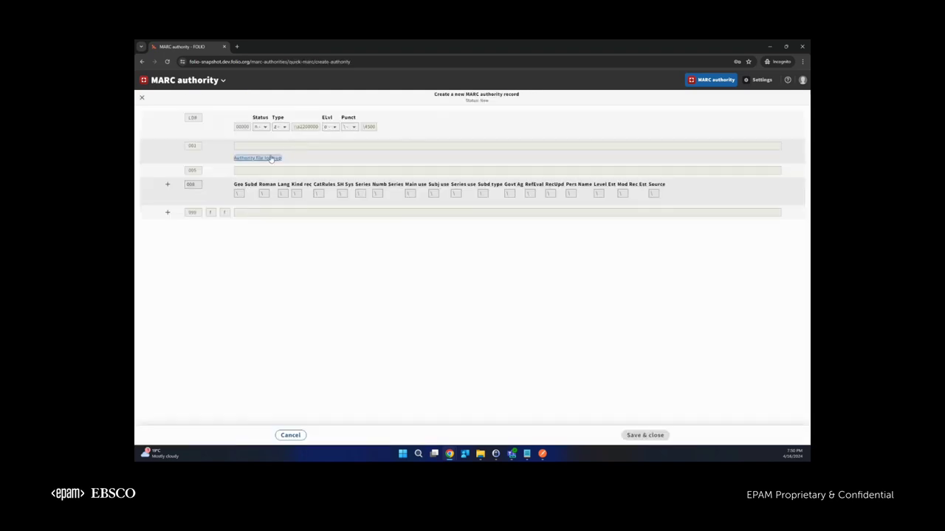
pyautogui.click(270, 160)
pyautogui.click(405, 137)
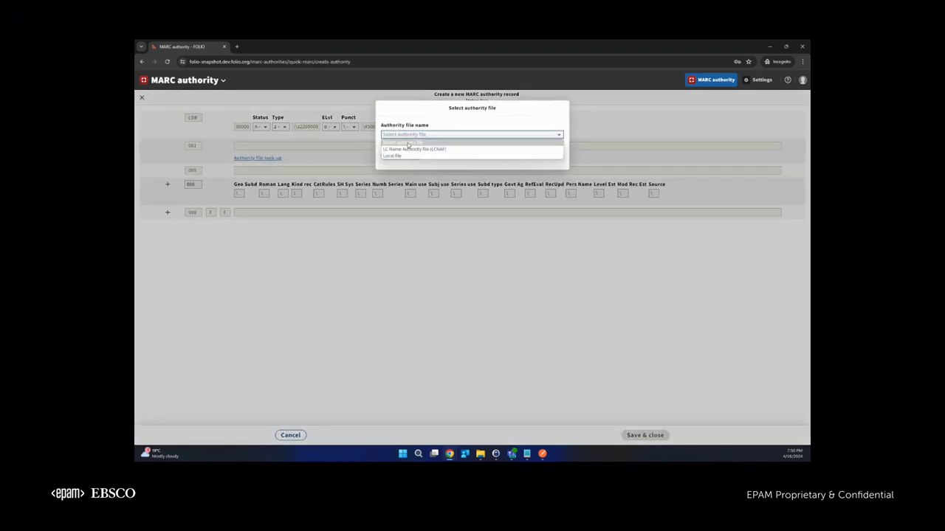
pyautogui.click(408, 150)
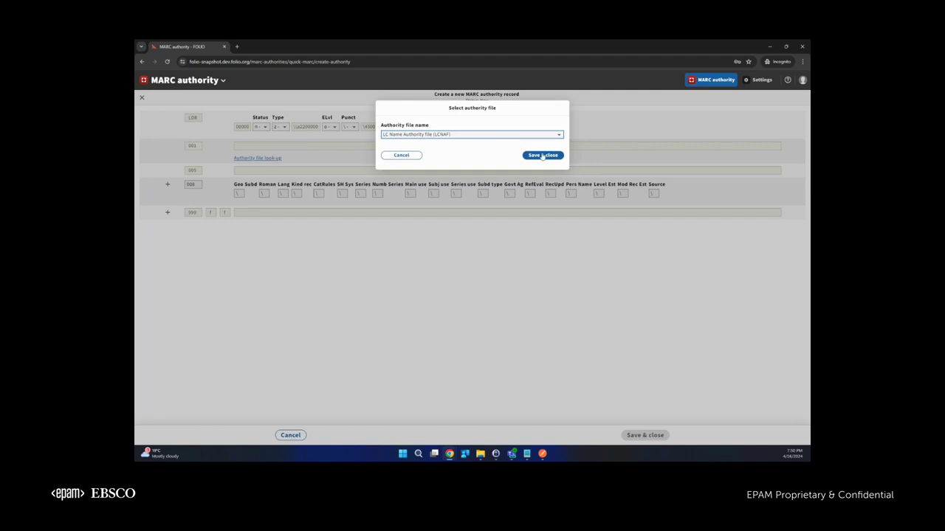
pyautogui.click(544, 156)
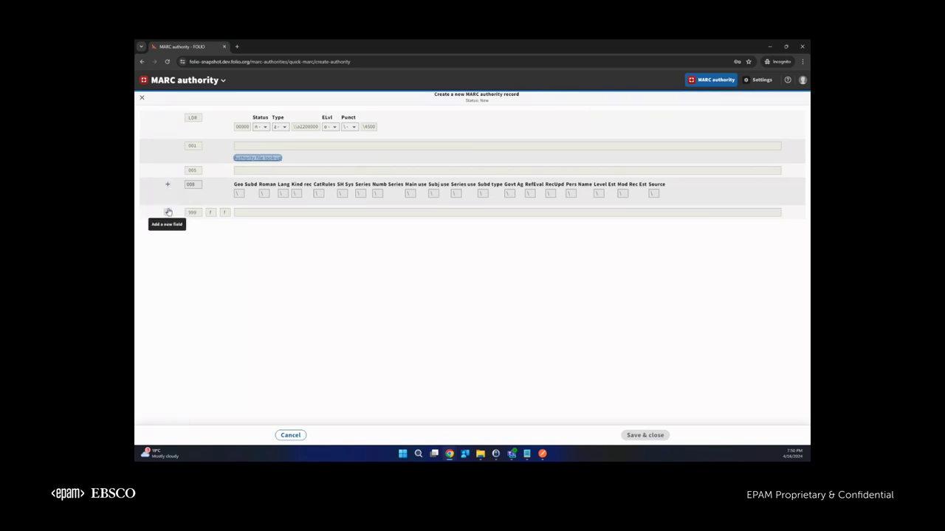
# Add a 100 field containing "$a FOLIO MARC Auth" to the new authority record and try to save it.
pyautogui.click(168, 185)
pyautogui.write('100')
pyautogui.click(254, 212)
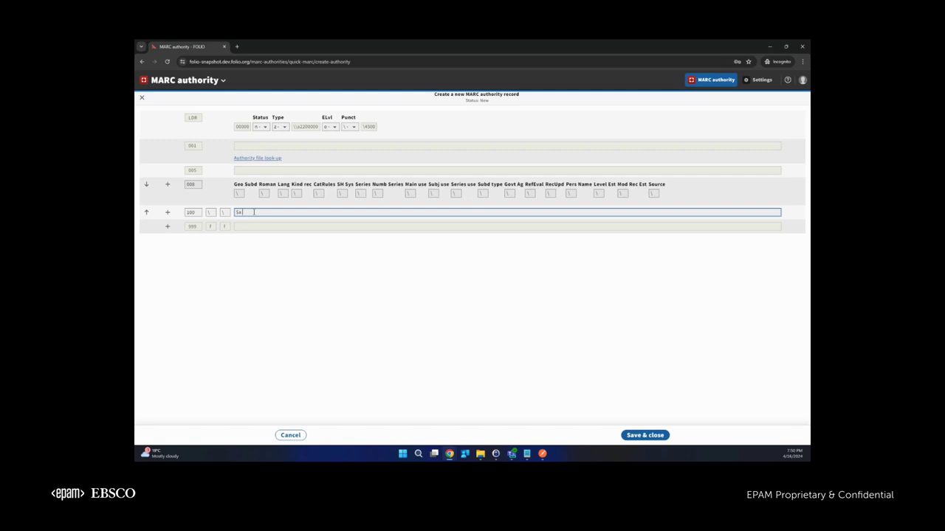
pyautogui.write('FOLIO MARC Auth')
pyautogui.press('Tab')
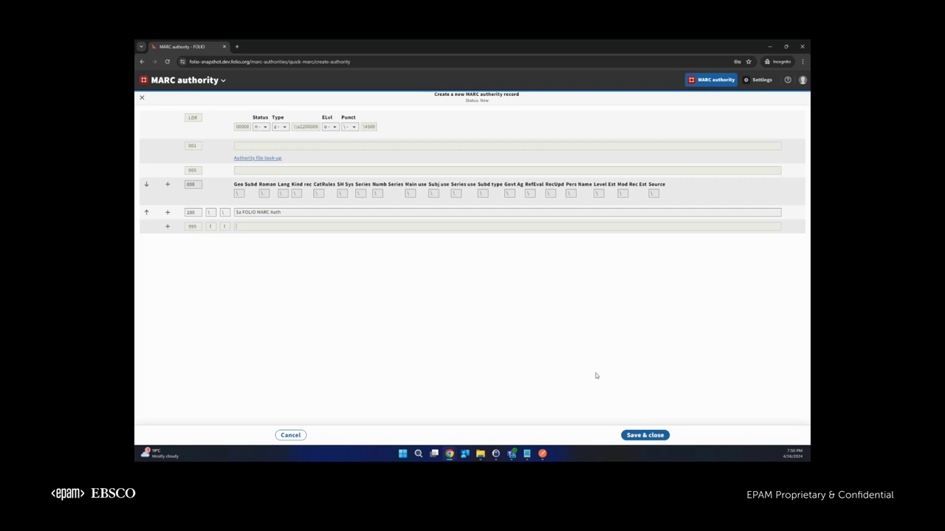
pyautogui.click(657, 437)
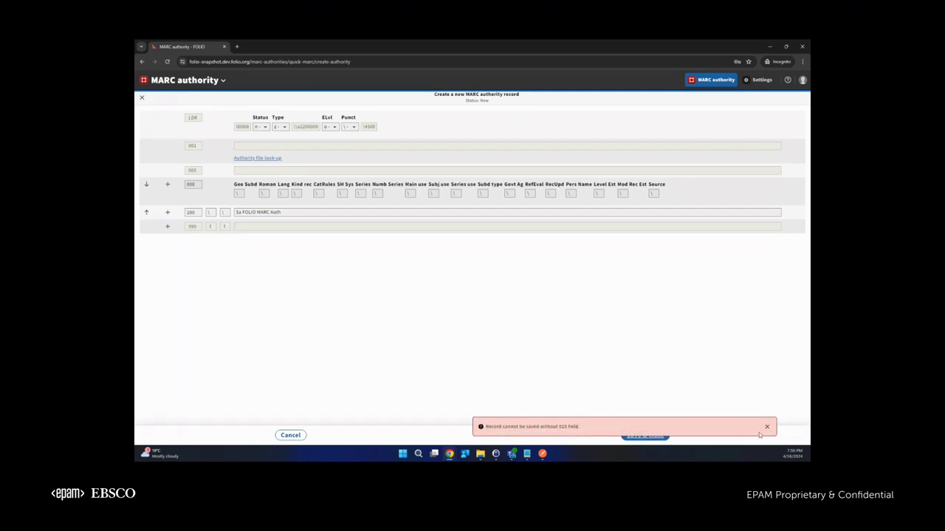
pyautogui.click(768, 427)
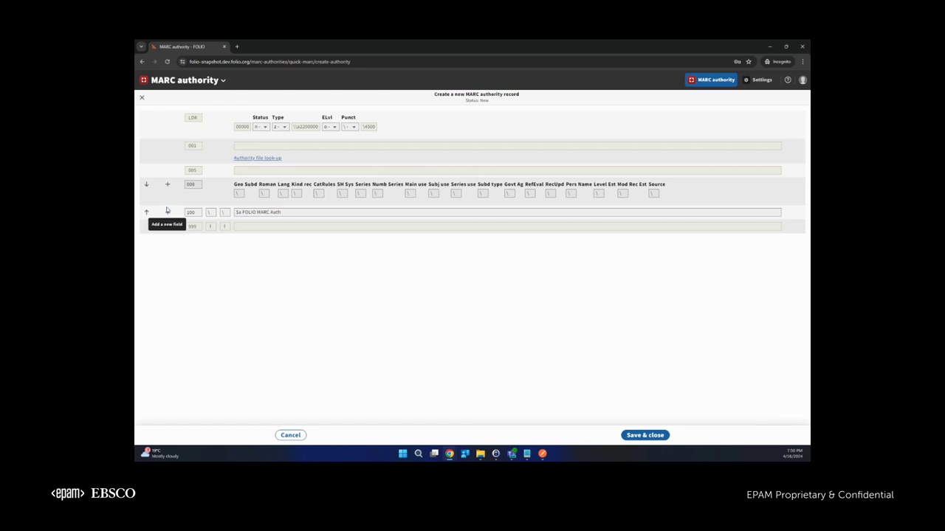
# Add a 010 field containing "$a 12345" above the 100 field and try to save the record.
pyautogui.click(167, 185)
pyautogui.write('010')
pyautogui.press('Tab')
pyautogui.press('Tab')
pyautogui.press('Tab')
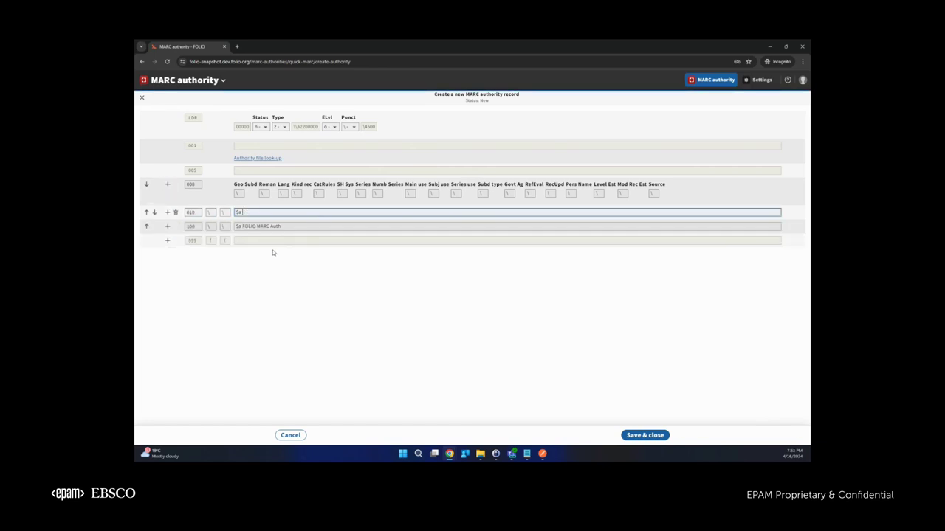
pyautogui.write('1')
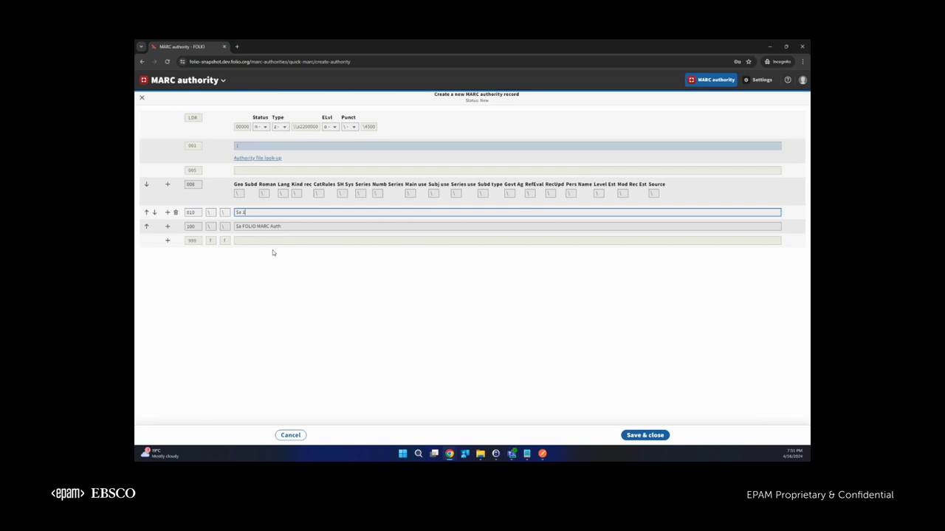
pyautogui.write('2345')
pyautogui.click(647, 435)
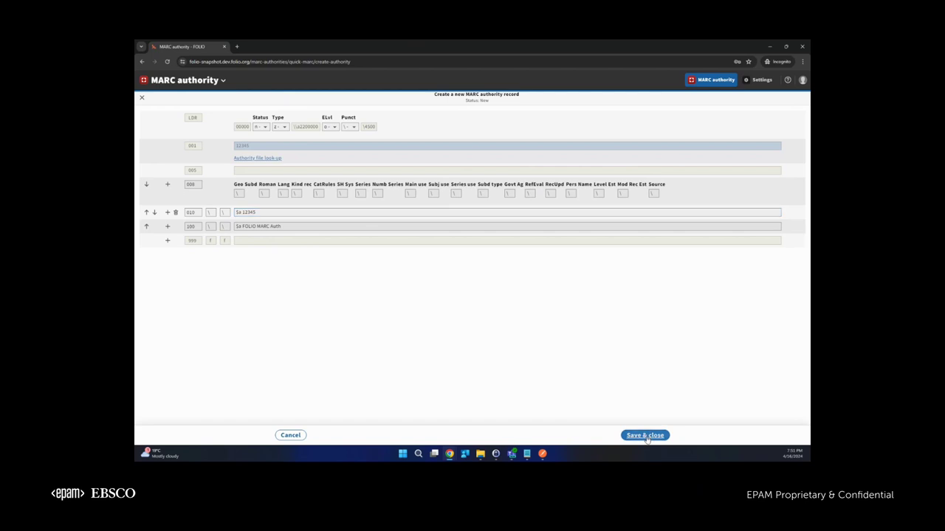
pyautogui.click(767, 427)
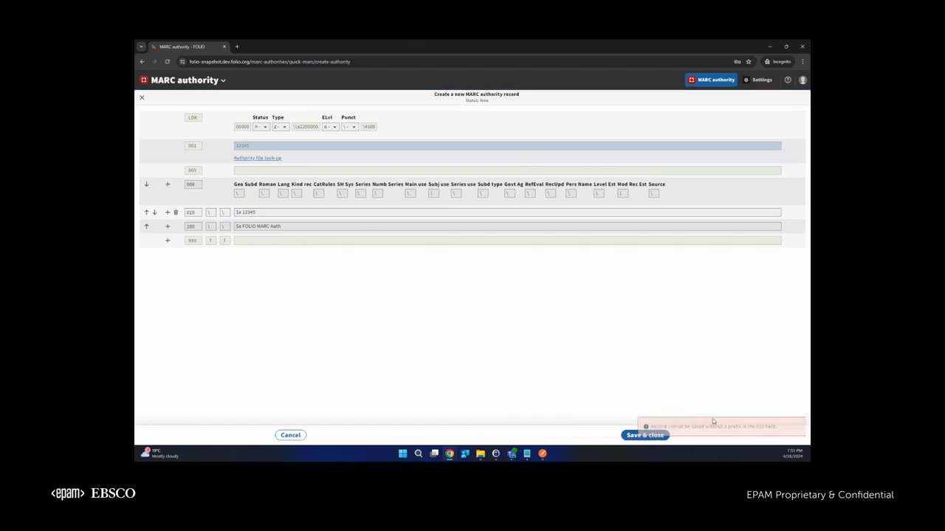
# Add the prefix n to the 010 field value to make it "$a n12345" and save the authority record.
pyautogui.click(244, 212)
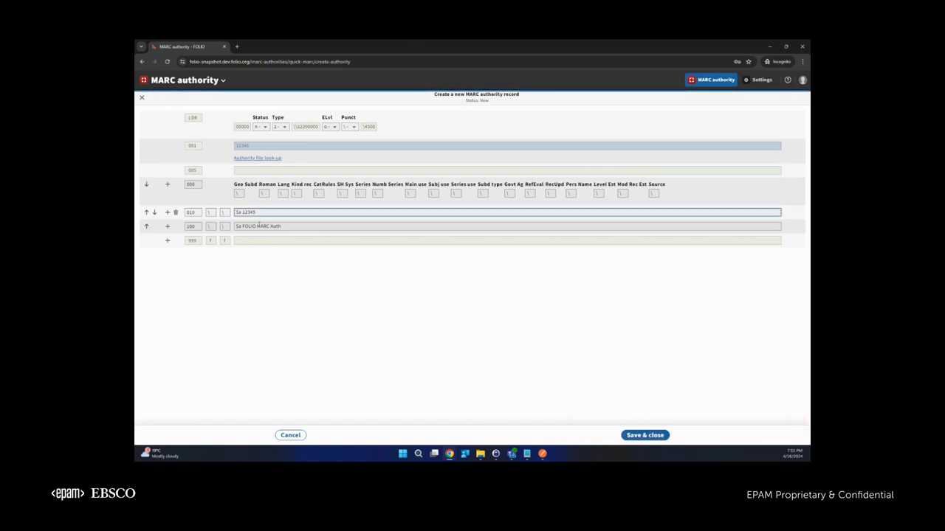
pyautogui.click(586, 343)
pyautogui.click(654, 437)
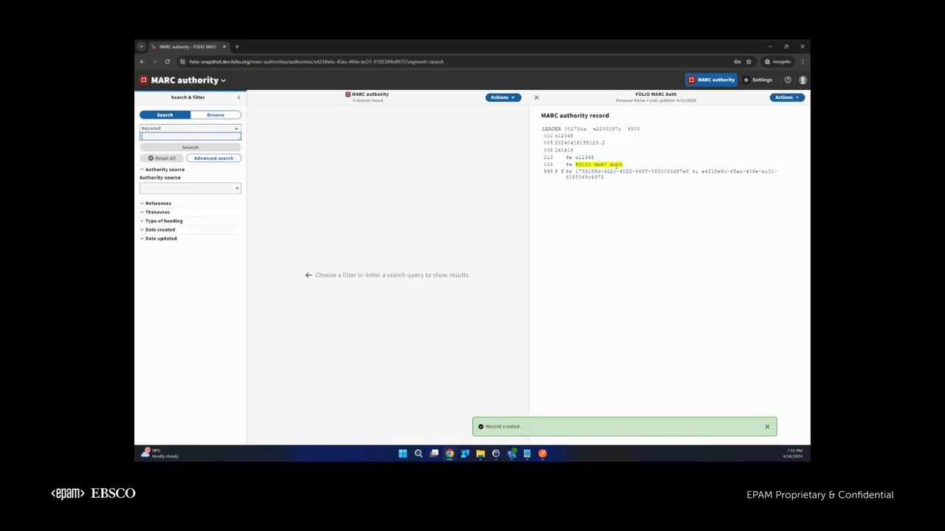
# Search the authority records for "FOLIO MARC Auth" using the heading copied from the 100 field, and close the record's detail view.
pyautogui.moveTo(623, 163); pyautogui.dragTo(575, 164)
pyautogui.hotkey('ctrl', 'c')
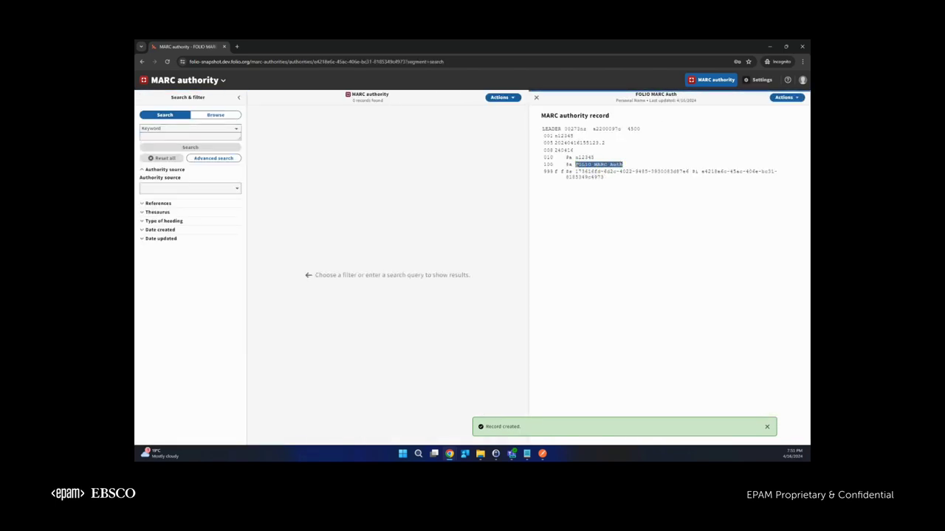
pyautogui.click(172, 138)
pyautogui.hotkey('ctrl', 'v')
pyautogui.press('Return')
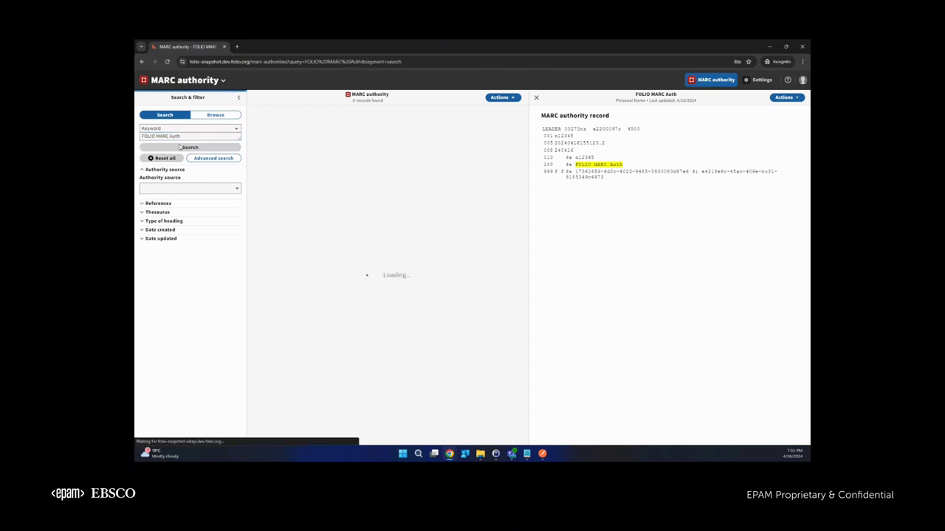
pyautogui.click(535, 96)
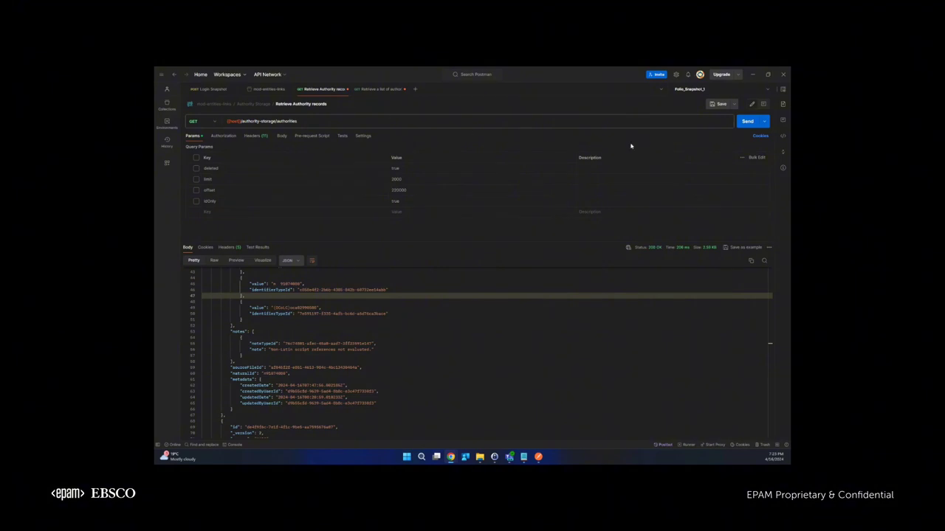
# Send the Retrieve Authority records request without parameters and again with deleted set to true, checking the end of each response.
pyautogui.click(746, 122)
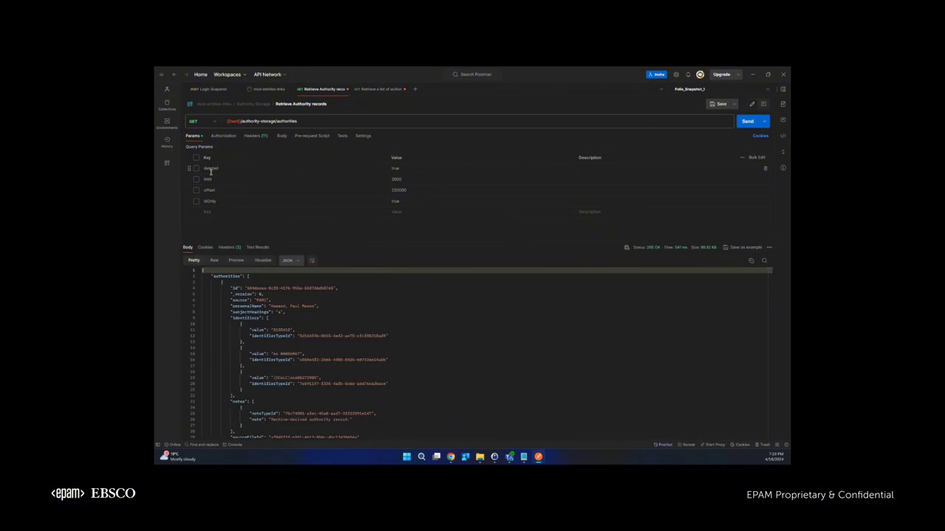
pyautogui.moveTo(770, 270); pyautogui.dragTo(788, 448)
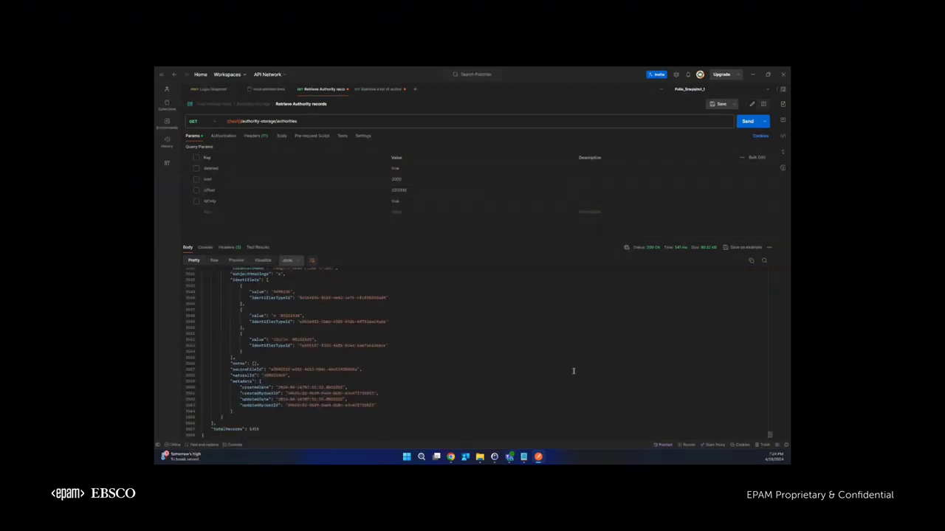
pyautogui.click(196, 169)
pyautogui.click(747, 121)
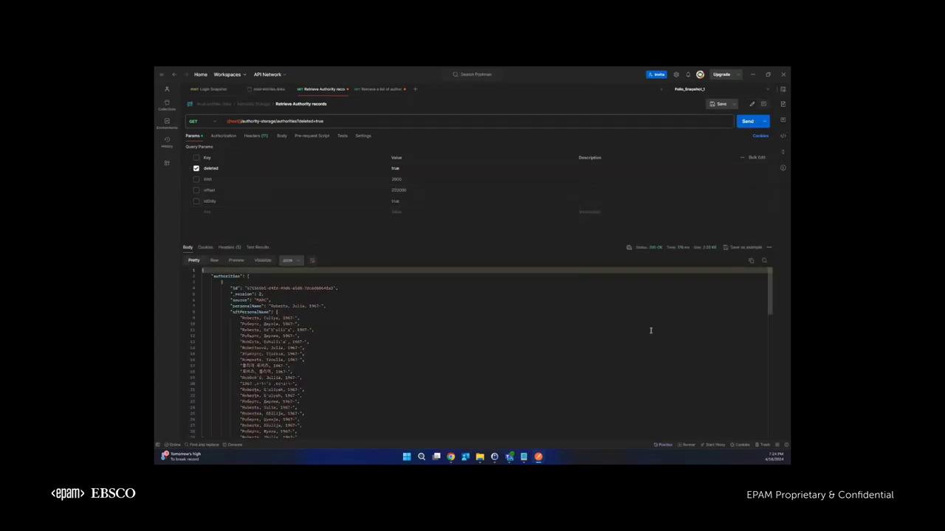
pyautogui.moveTo(767, 303); pyautogui.dragTo(782, 405)
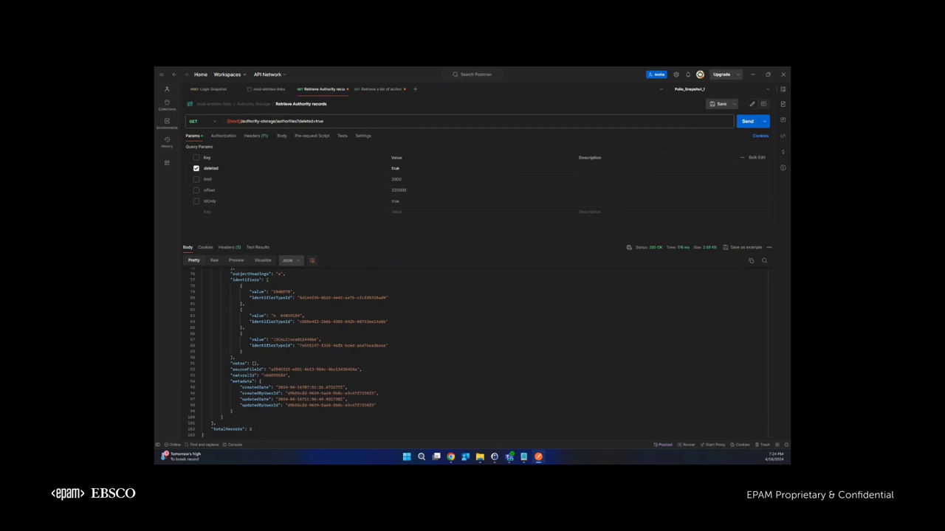
# Switch to FOLIO in the browser and copy the $i identifier from the 999 field of the "Children's clothing" authority record.
pyautogui.hotkey('alt', 'Tab')
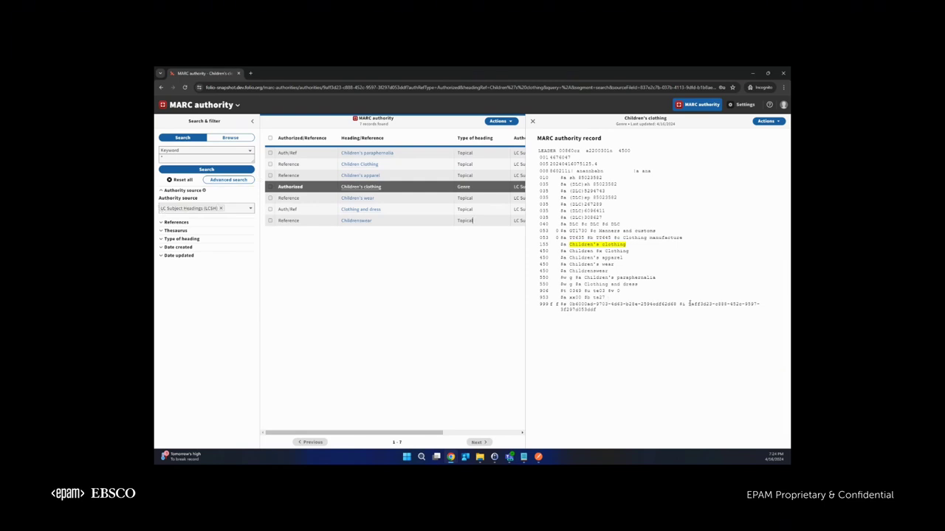
pyautogui.moveTo(689, 303); pyautogui.dragTo(692, 312)
pyautogui.rightClick(692, 304)
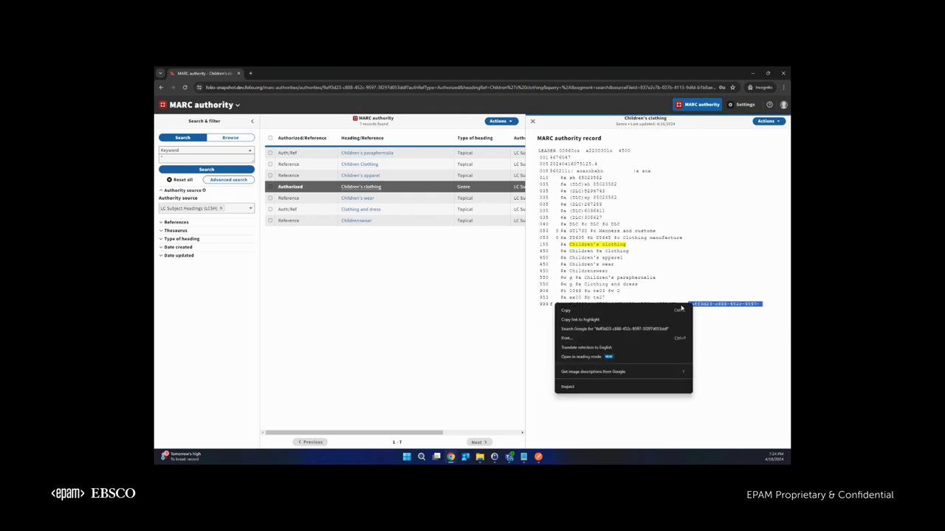
pyautogui.click(624, 311)
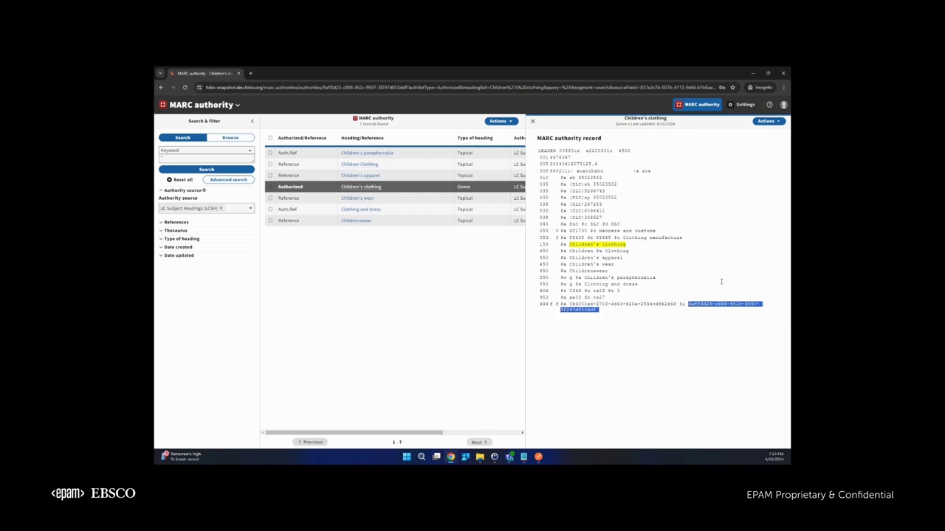
# Delete the "Children's clothing" MARC authority record and confirm the deletion.
pyautogui.click(768, 121)
pyautogui.click(679, 149)
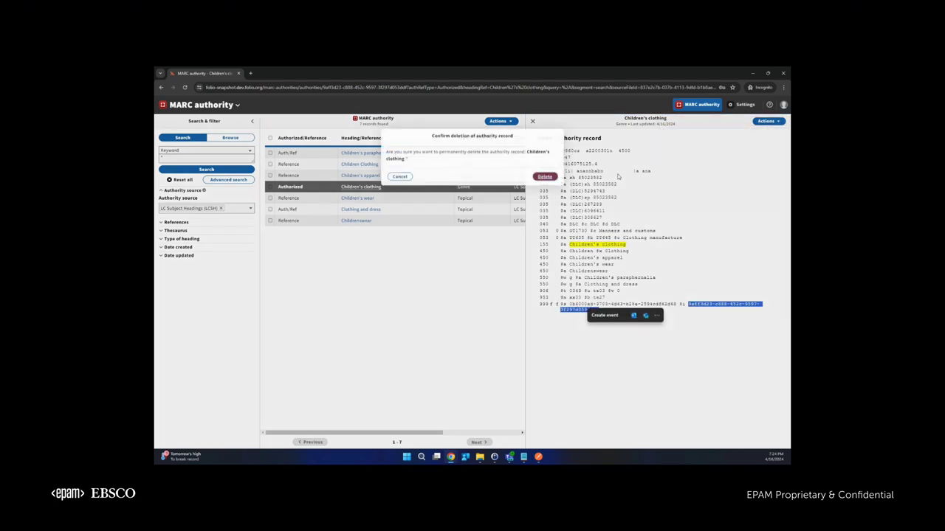
pyautogui.click(542, 174)
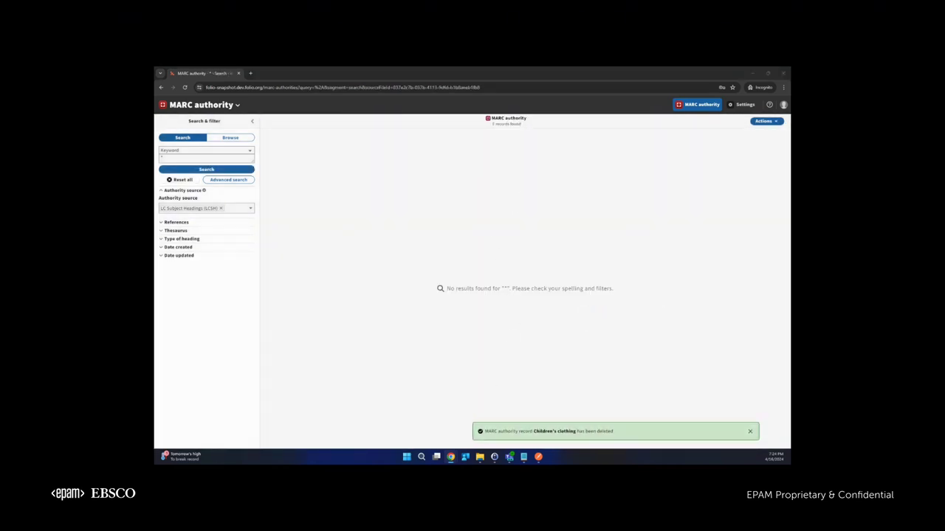
# Switch to Postman, resend the request for deleted authority records, and find the copied record identifier in the response.
pyautogui.hotkey('alt', 'Tab')
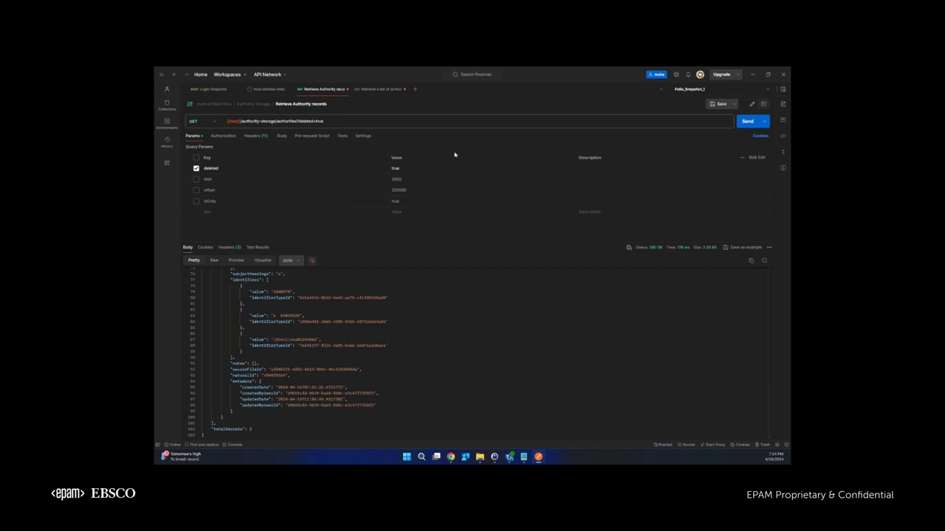
pyautogui.click(748, 122)
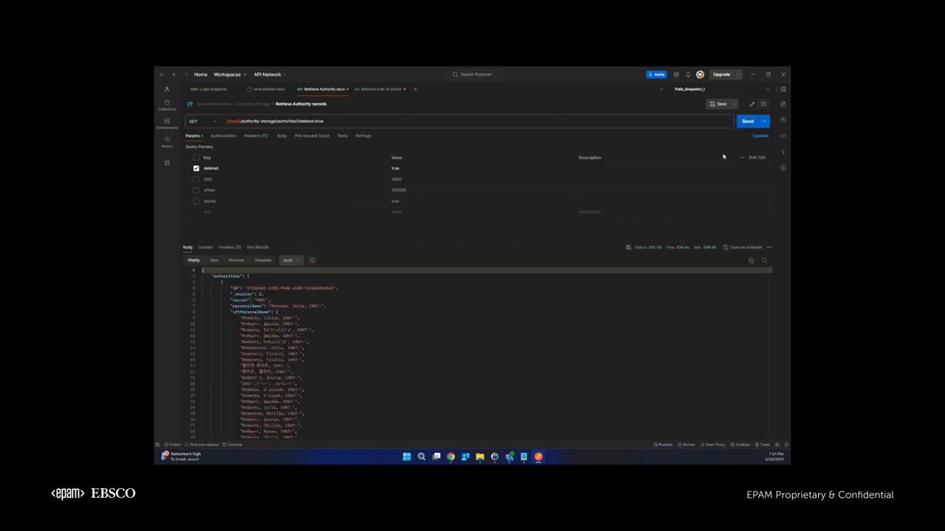
pyautogui.scroll(-15, 598, 416)
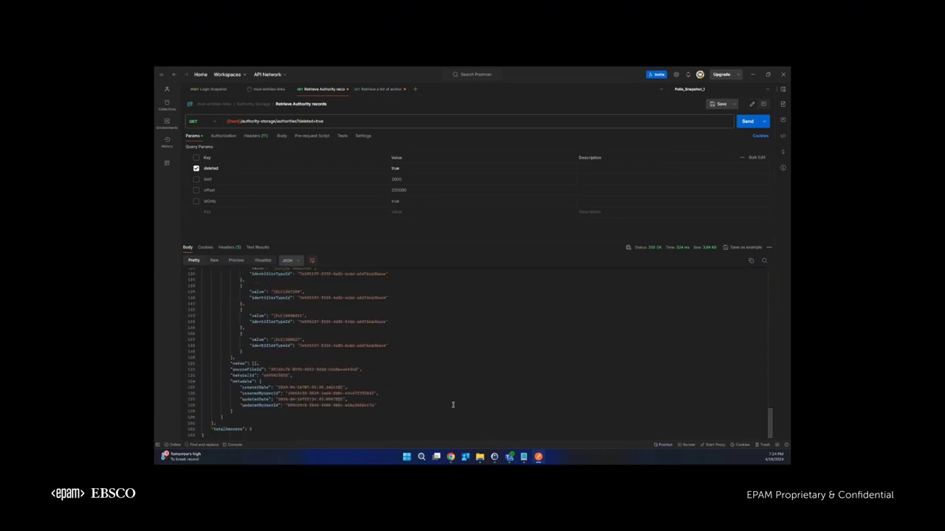
pyautogui.click(261, 429)
pyautogui.click(426, 358)
pyautogui.hotkey('ctrl', 'f')
pyautogui.hotkey('ctrl', 'v')
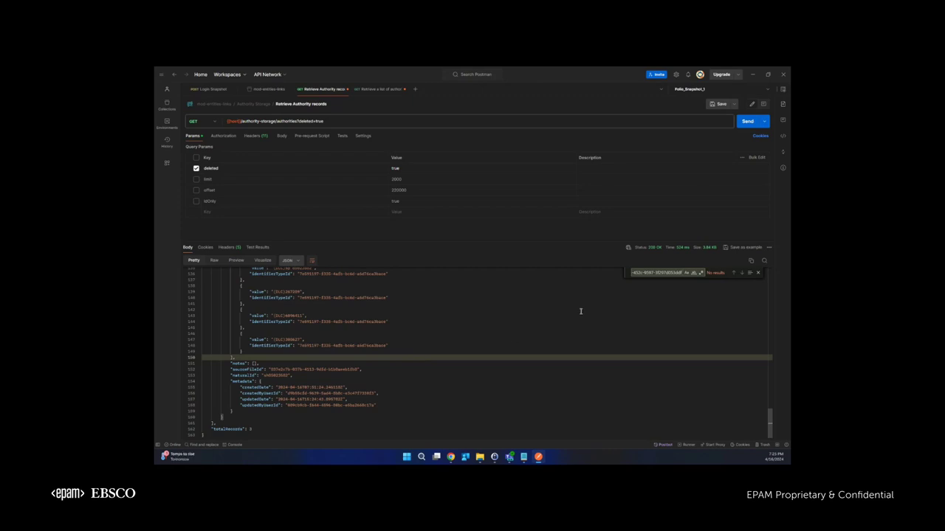
pyautogui.press('BackSpace')
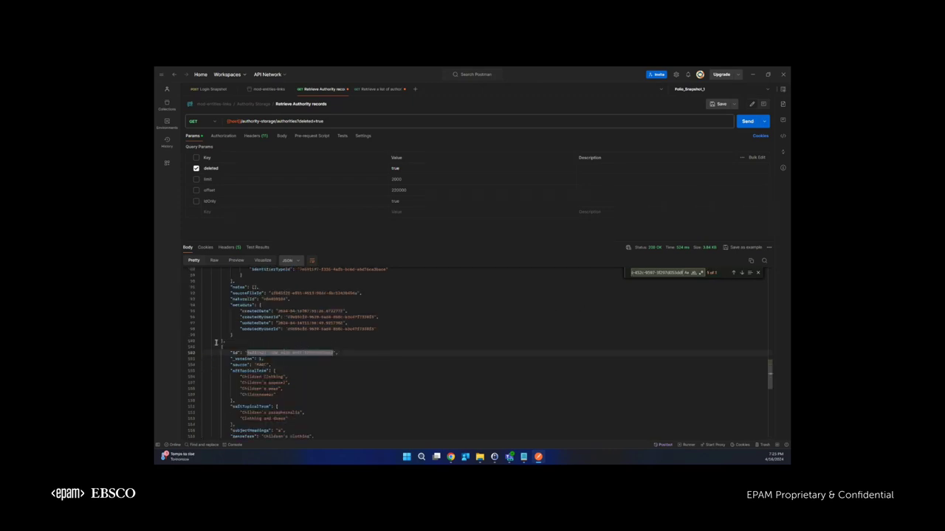
pyautogui.scroll(-2, 214, 344)
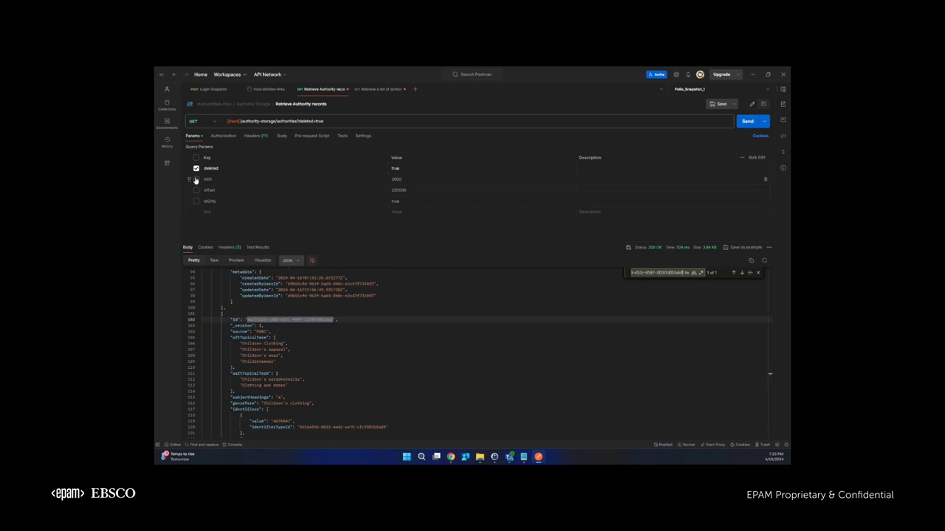
# Enable the idOnly=true parameter and the Accept text/plain header, send the request, and highlight the returned identifiers.
pyautogui.click(197, 202)
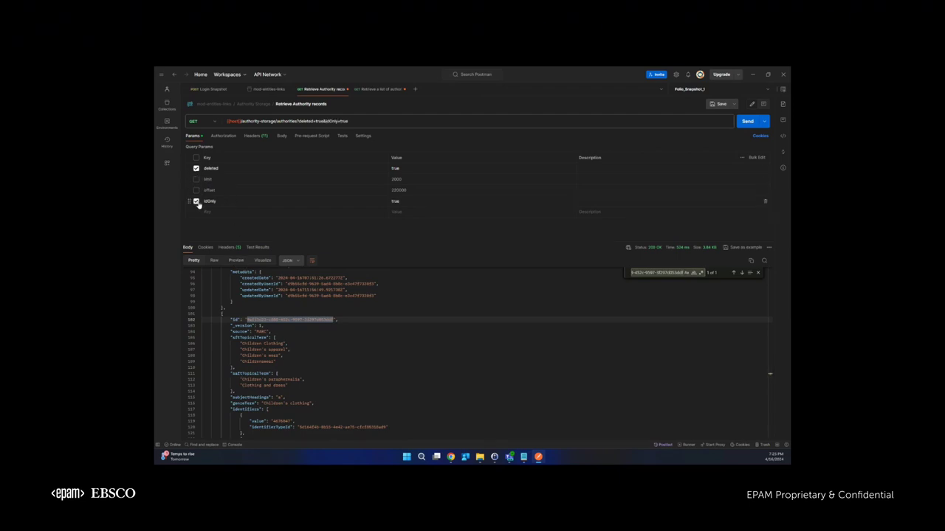
pyautogui.click(255, 136)
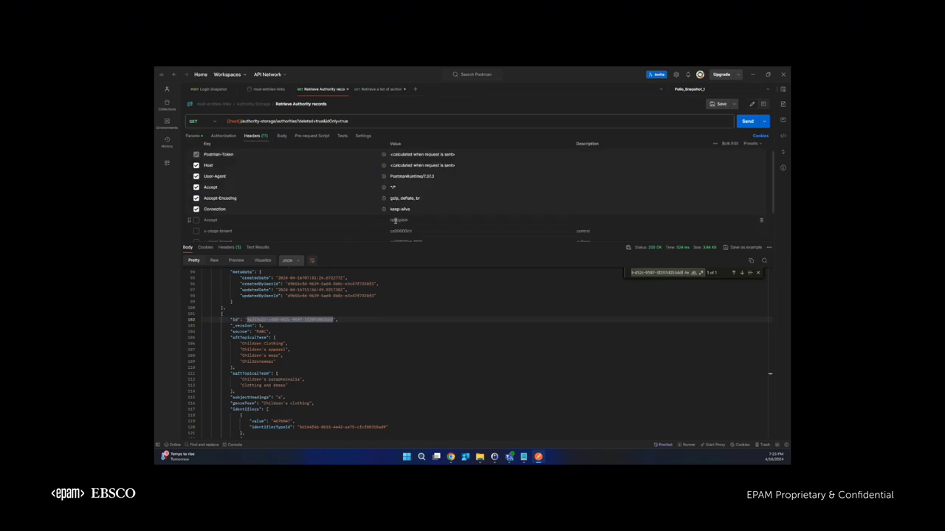
pyautogui.click(196, 220)
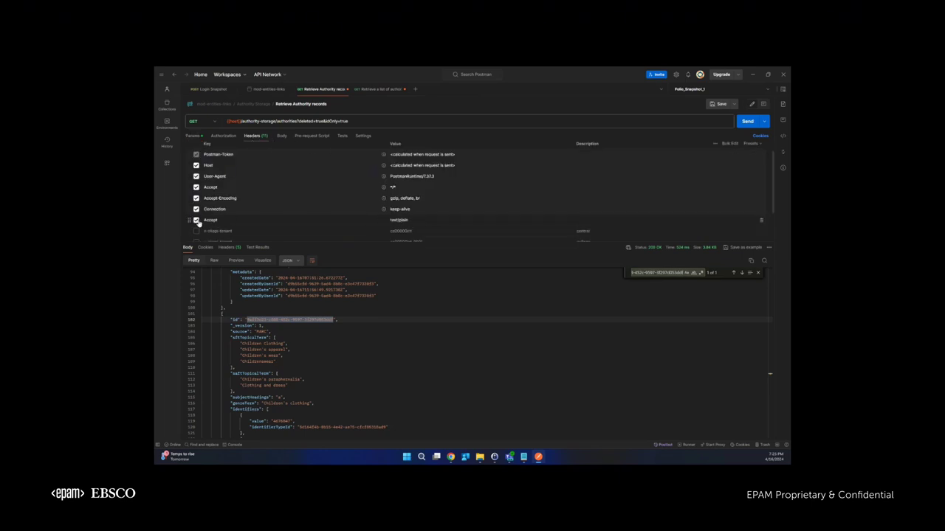
pyautogui.click(747, 122)
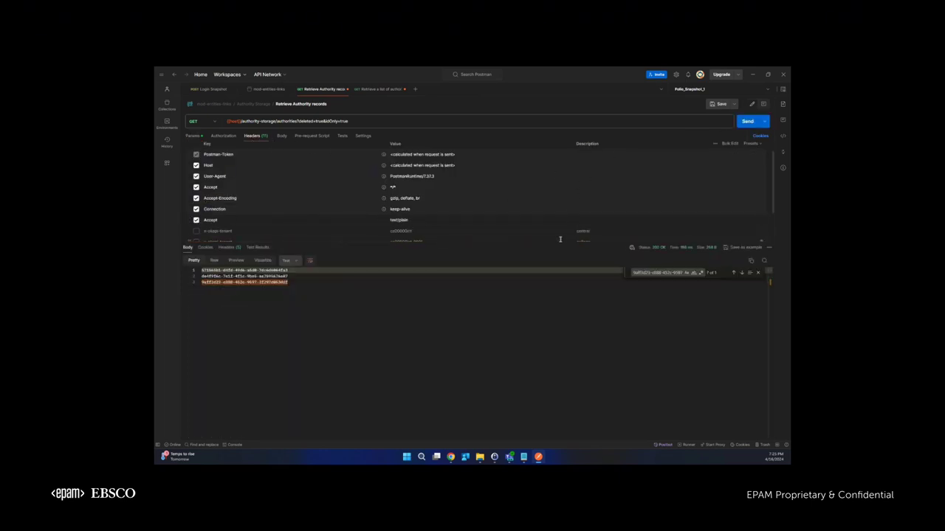
pyautogui.click(322, 289)
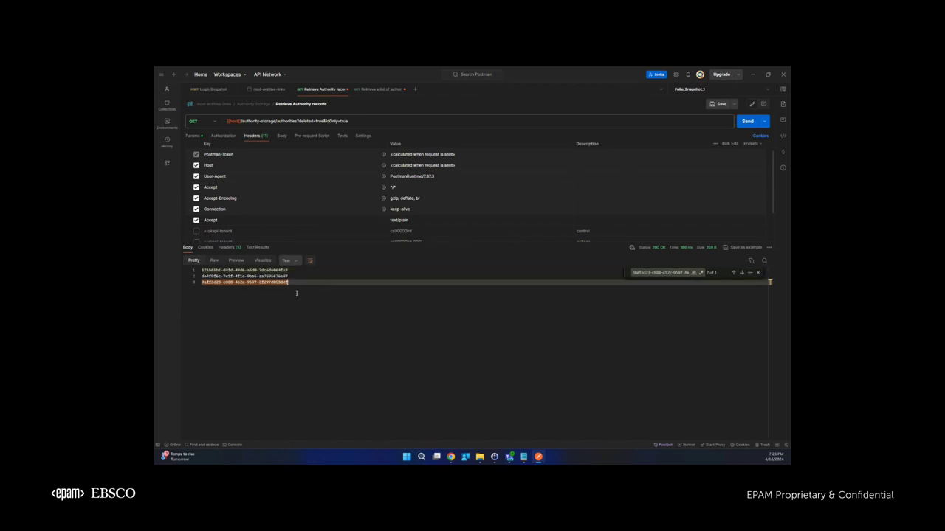
pyautogui.moveTo(293, 284); pyautogui.dragTo(201, 270)
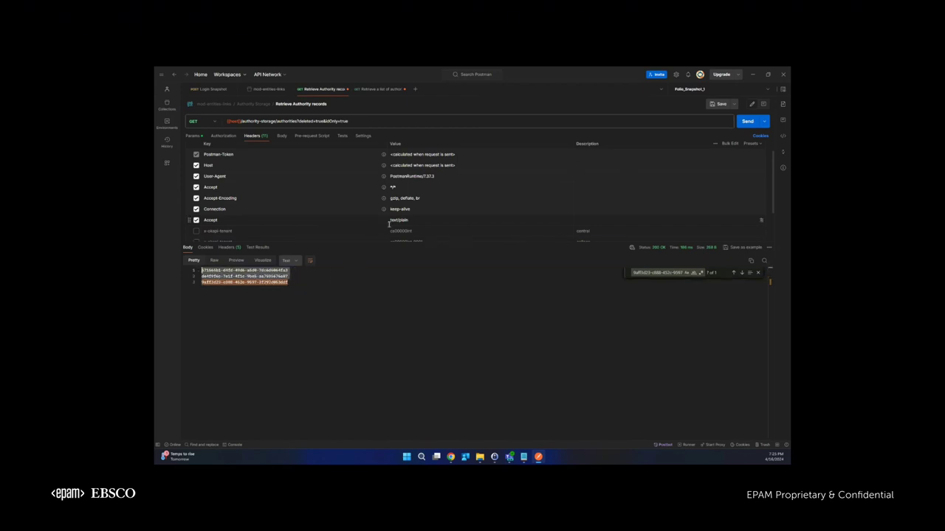
# Open the request filtering authorities by authoritySourceFile.name, send it for deleted "LC Subject Headings (LCSH)" records, and review the response.
pyautogui.click(377, 89)
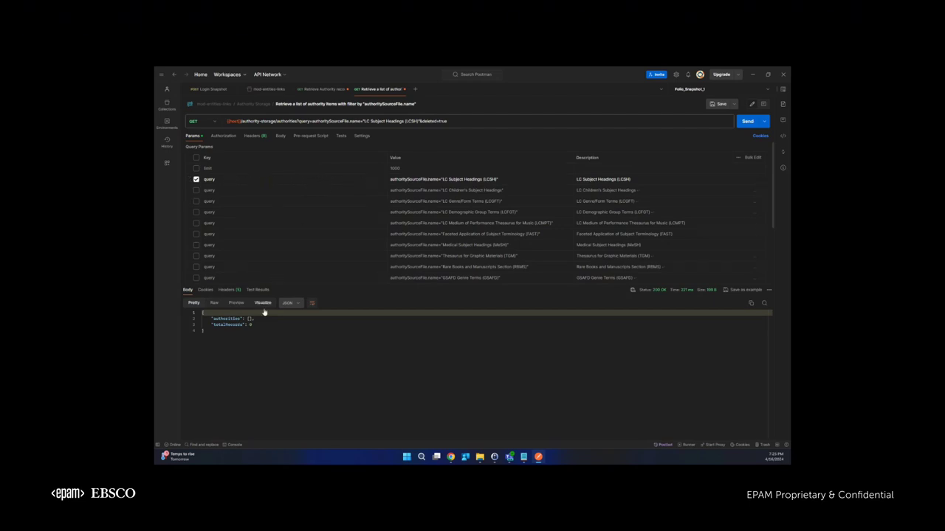
pyautogui.moveTo(254, 331); pyautogui.dragTo(202, 313)
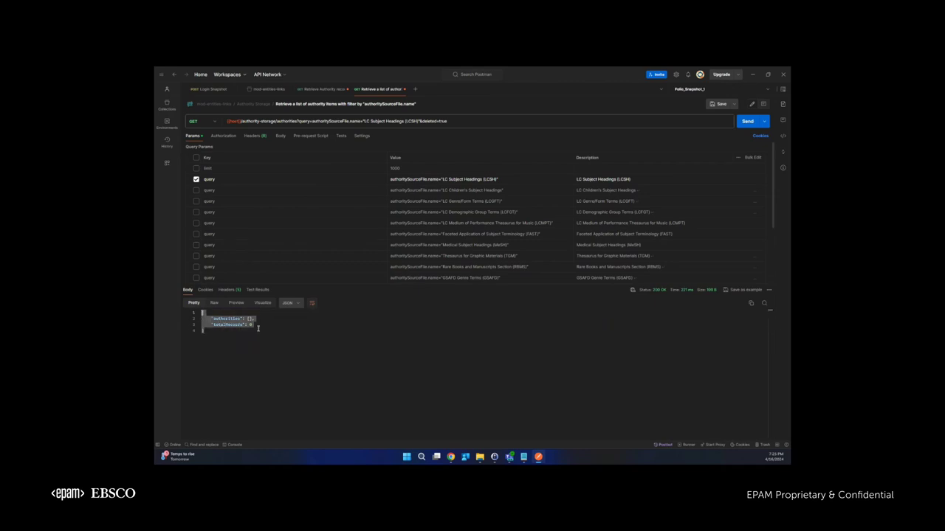
pyautogui.click(747, 121)
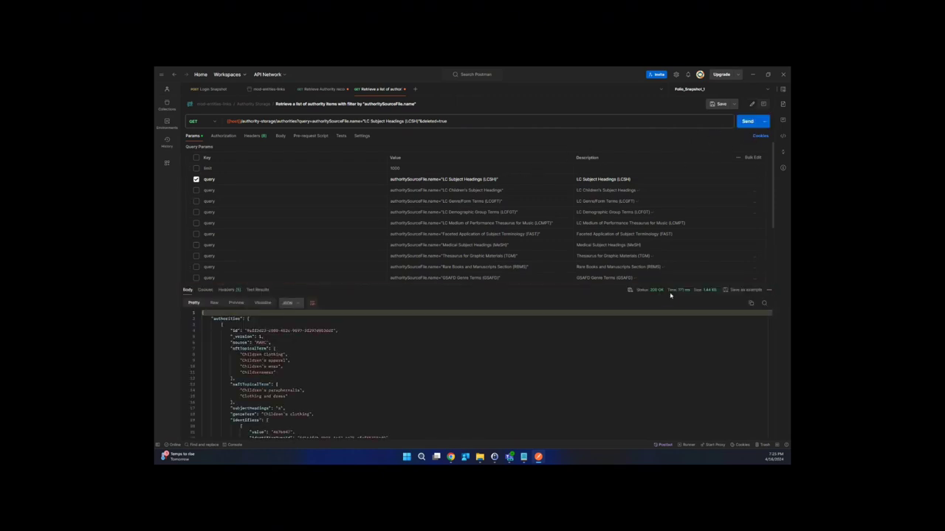
pyautogui.moveTo(773, 325); pyautogui.dragTo(788, 363)
# Disable the LCSH query parameter, resend the request with only deleted=true, and scroll through the returned authority records.
pyautogui.click(196, 179)
pyautogui.click(332, 120)
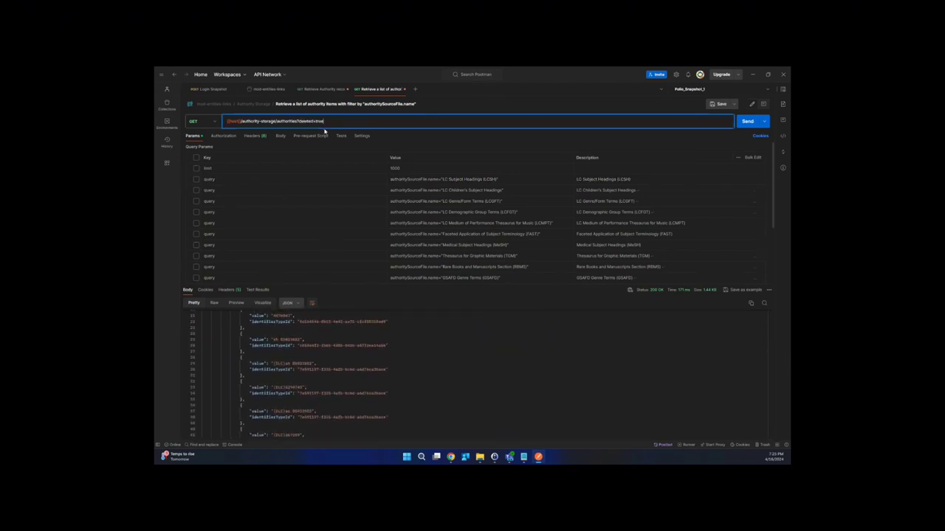
pyautogui.click(749, 121)
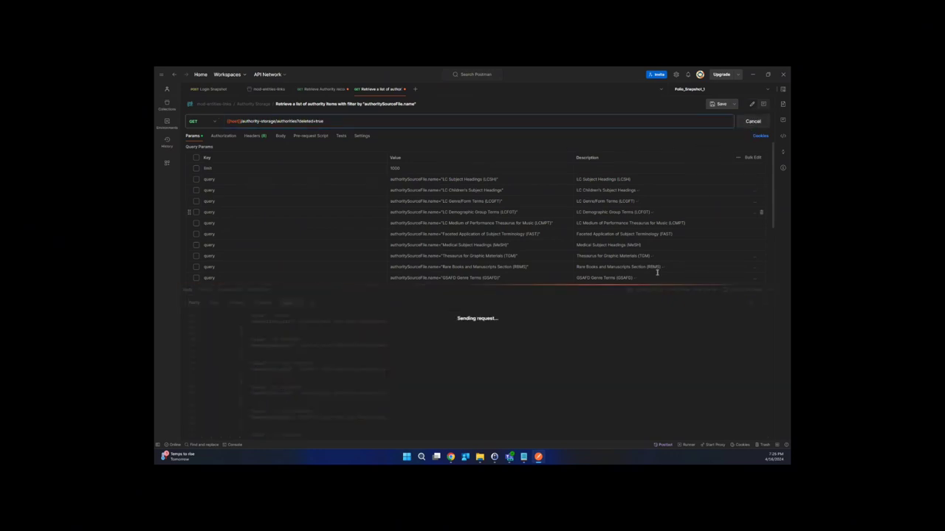
pyautogui.moveTo(770, 315); pyautogui.dragTo(784, 438)
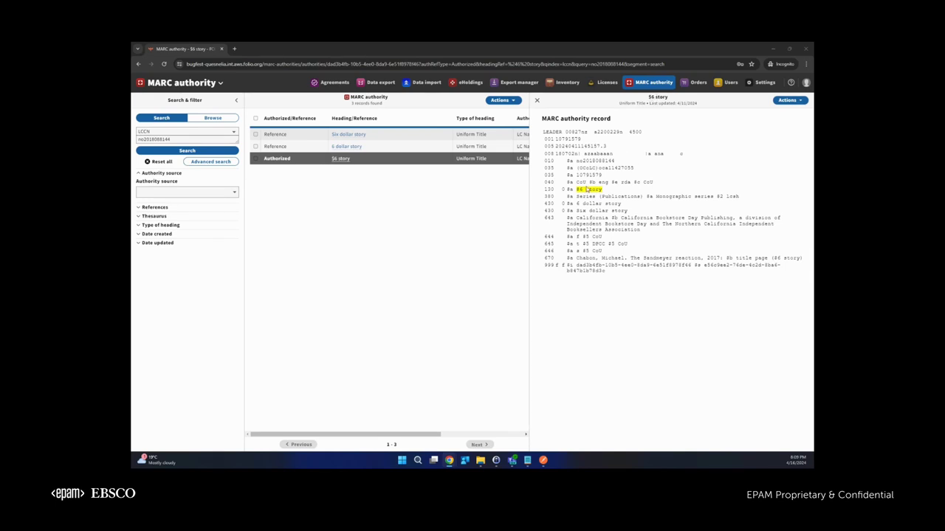
# Highlight the 130 heading of the "$6 story" authority record, open the record for editing, and inspect the {dollar} placeholder in that field.
pyautogui.moveTo(577, 190); pyautogui.dragTo(607, 190)
pyautogui.click(612, 182)
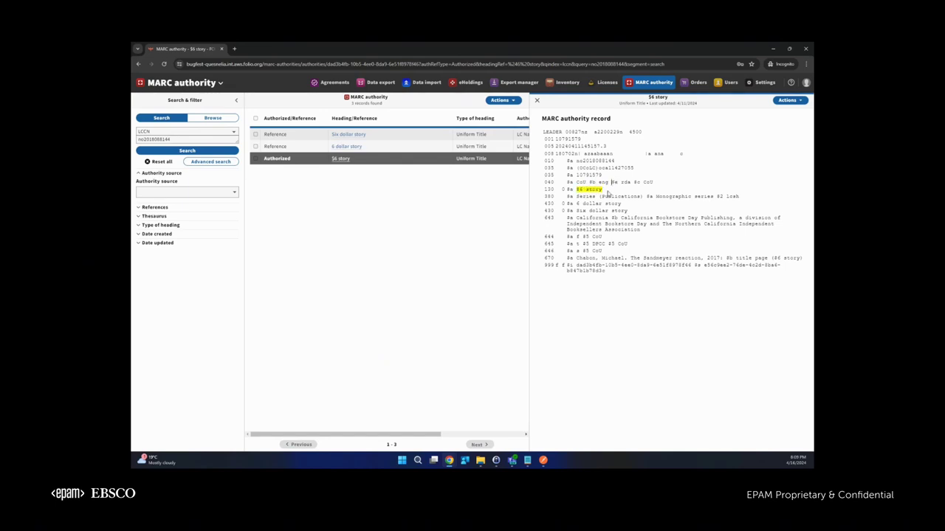
pyautogui.click(784, 102)
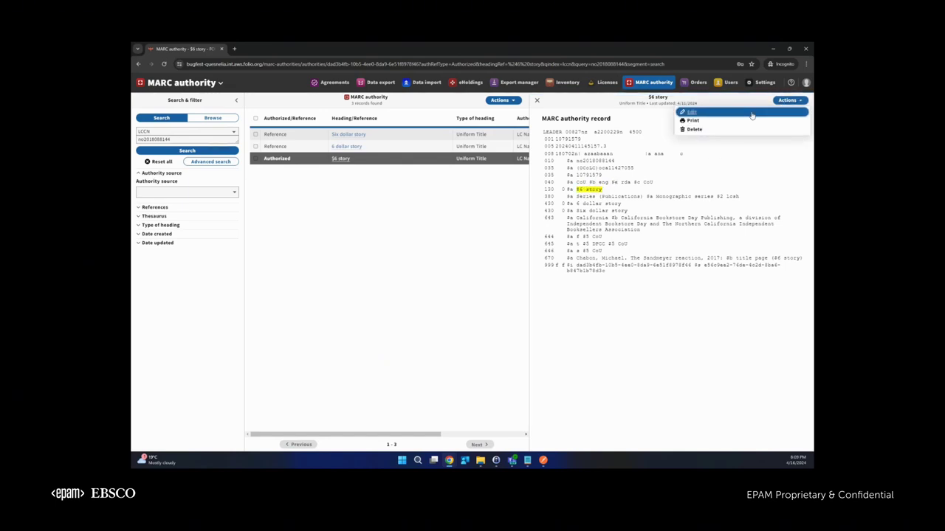
pyautogui.click(751, 113)
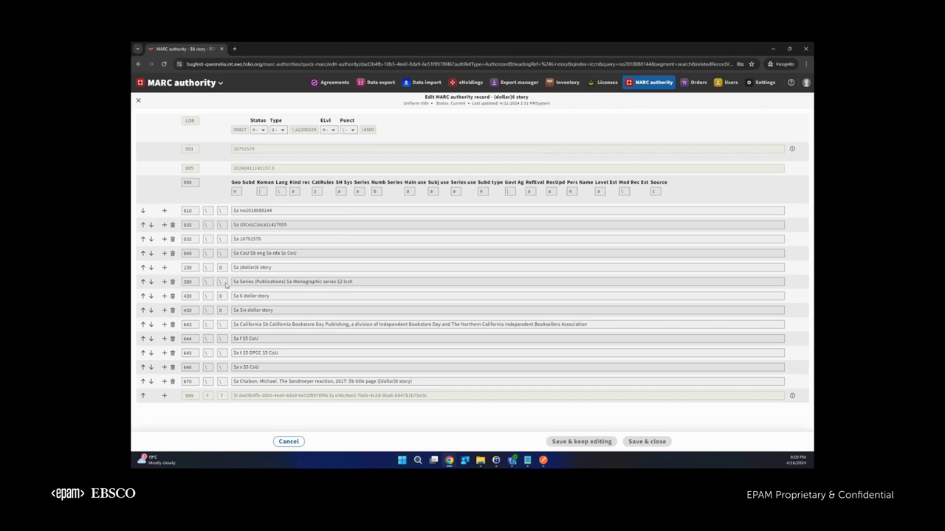
pyautogui.moveTo(257, 268); pyautogui.dragTo(239, 267)
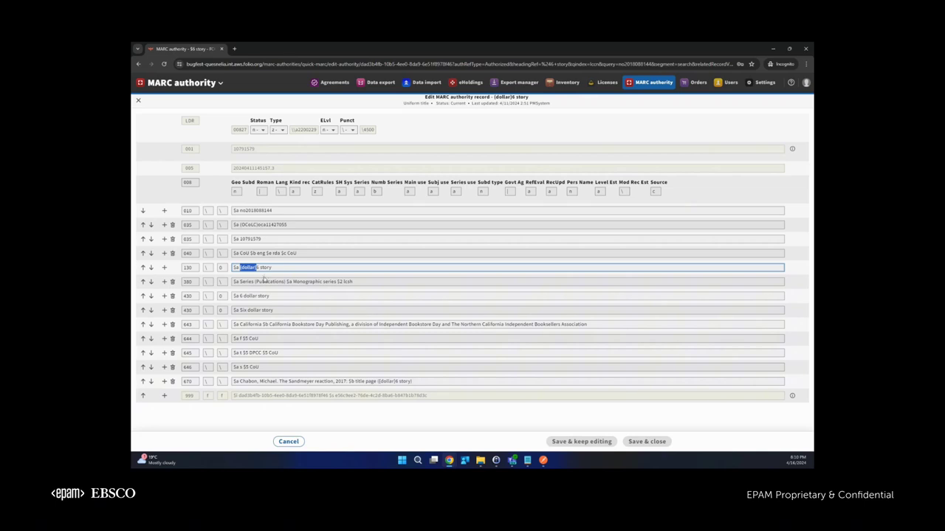
pyautogui.click(273, 268)
# Append "$1 price 50 {dollar}" to the 380 field, reusing the placeholder from field 130, and save while keeping the editor open.
pyautogui.click(353, 282)
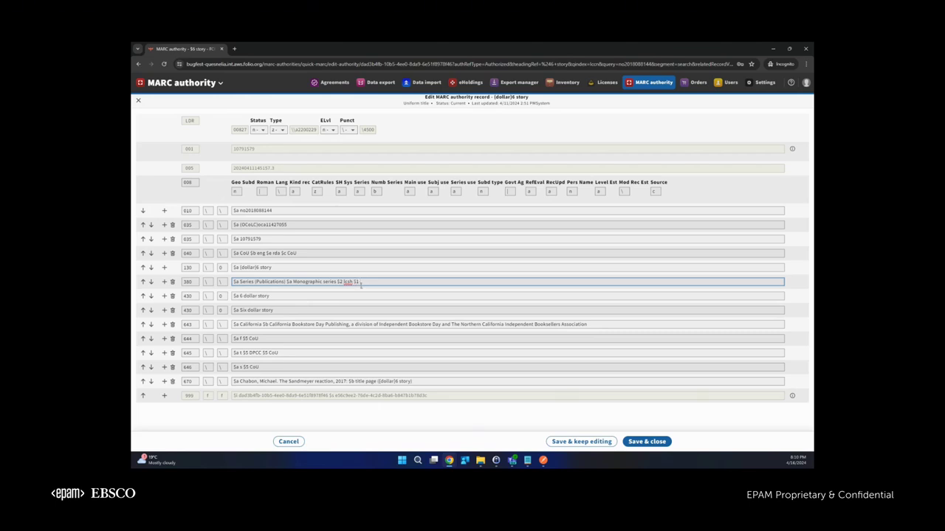
pyautogui.moveTo(240, 268); pyautogui.dragTo(256, 268)
pyautogui.hotkey('ctrl', 'c')
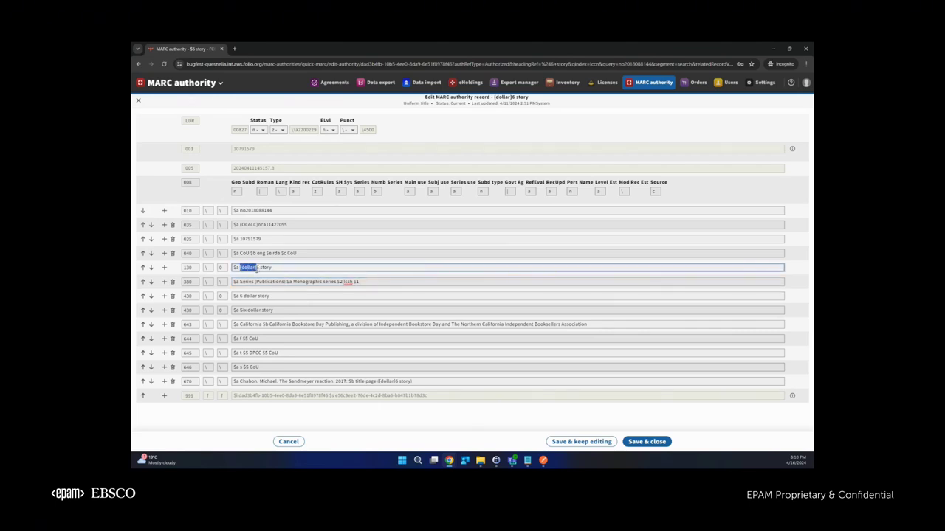
pyautogui.click(364, 282)
pyautogui.hotkey('ctrl', 'v')
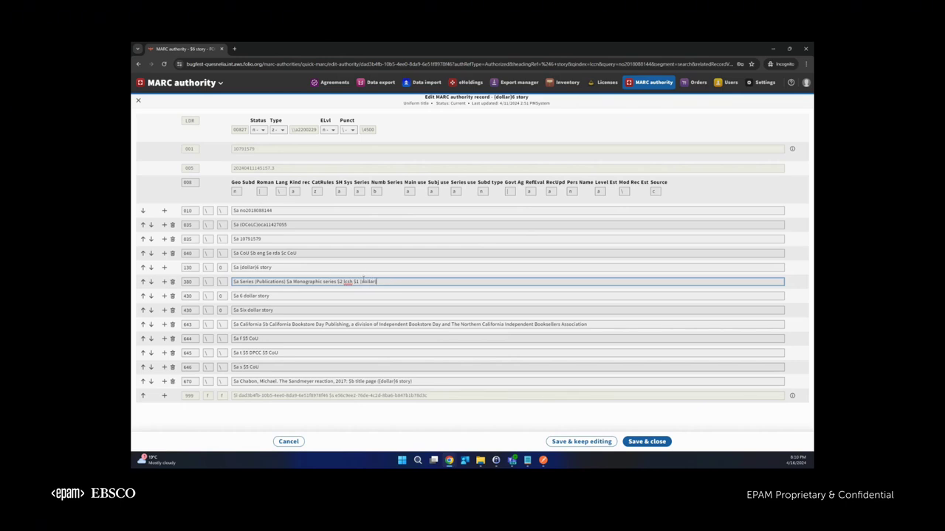
pyautogui.write('$')
pyautogui.press('Left')
pyautogui.write('price 50')
pyautogui.click(582, 442)
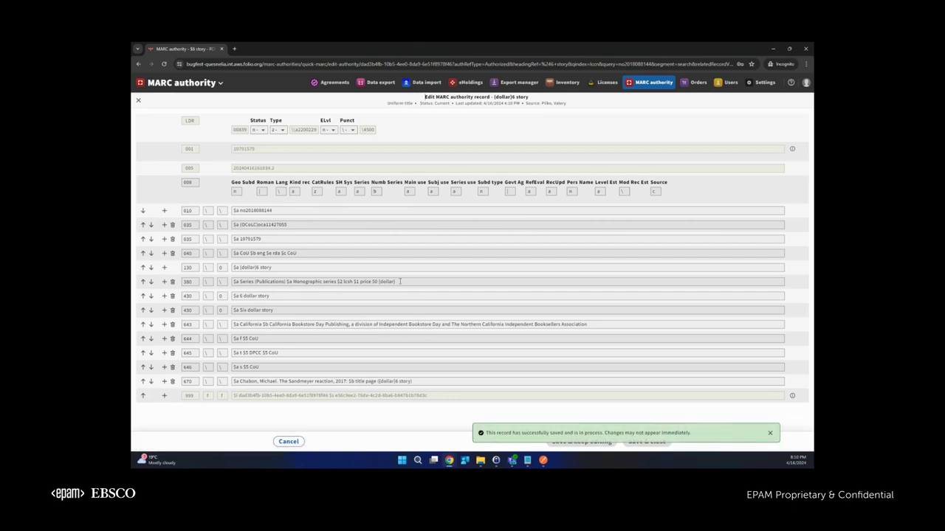
# Review the added $1 subfield in the 380 field, close the editor, and check how its dollar sign displays in the record view.
pyautogui.hotkey('ctrl', 'shift', 'Left')
pyautogui.hotkey('ctrl', 'shift', 'Left')
pyautogui.hotkey('ctrl', 'shift', 'Left')
pyautogui.hotkey('ctrl', 'shift', 'Left')
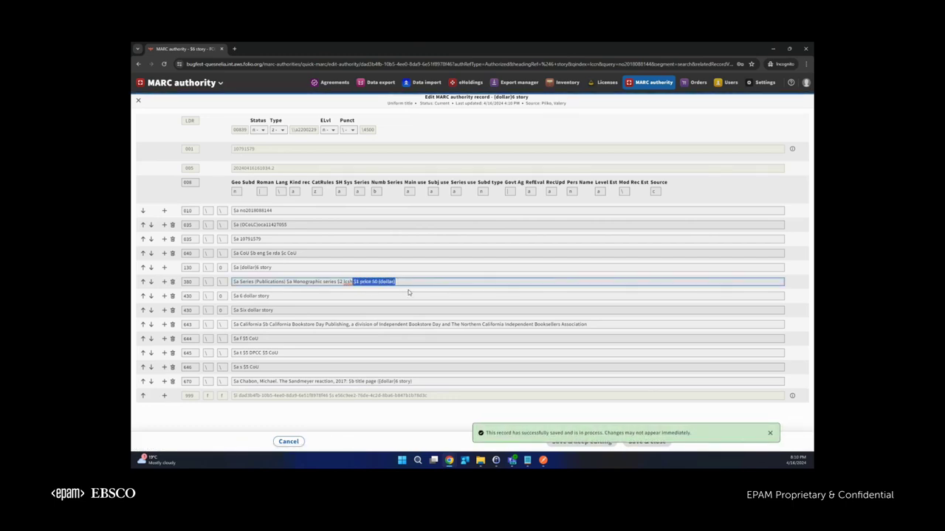
pyautogui.click(416, 281)
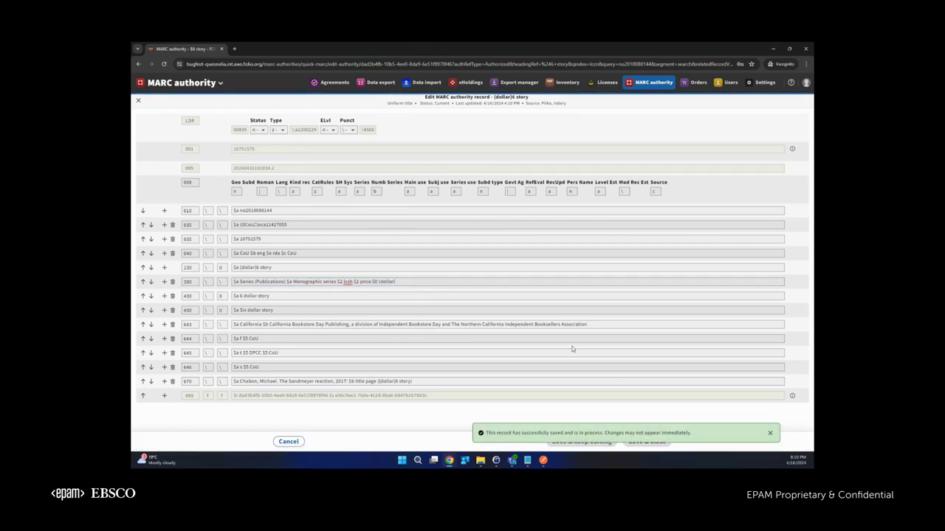
pyautogui.click(138, 101)
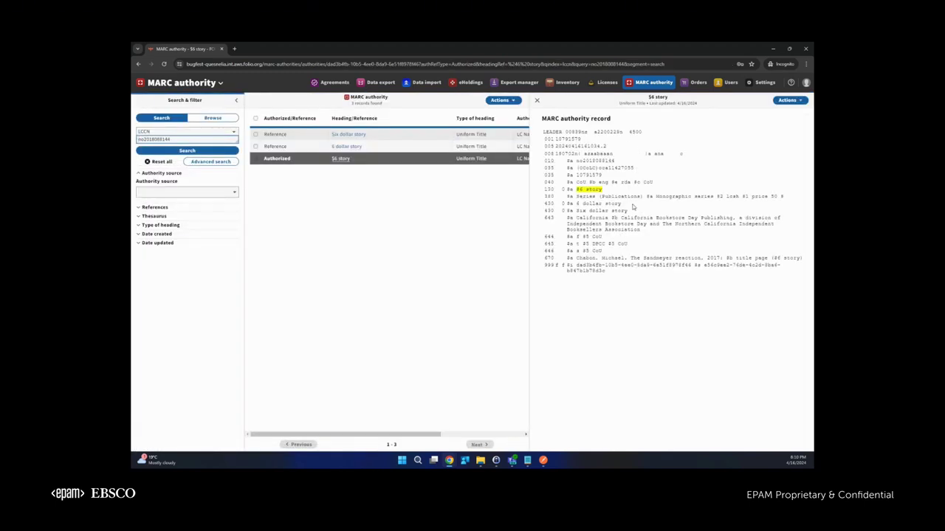
pyautogui.moveTo(751, 196); pyautogui.dragTo(786, 197)
pyautogui.click(787, 206)
pyautogui.doubleClick(781, 196)
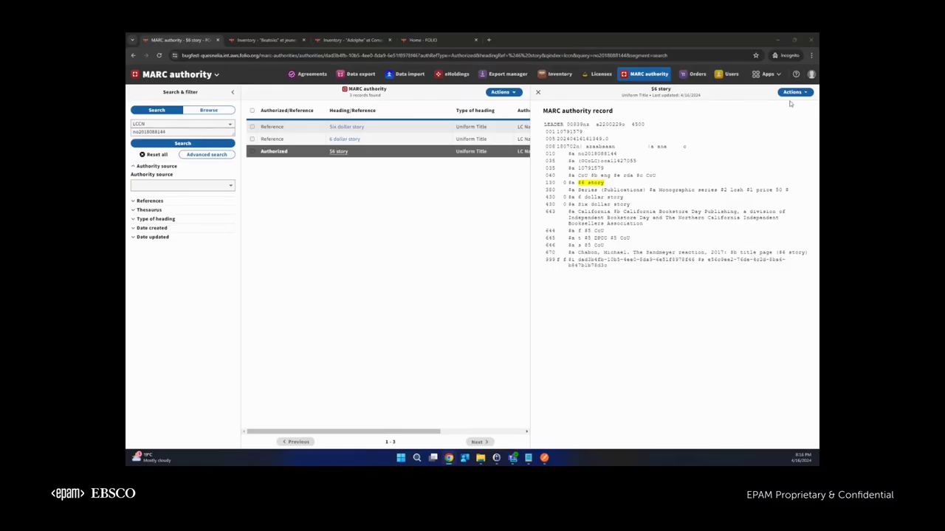
# Edit the "$6 story" record's leader, setting Status to "c - Corrected or revised" and choosing ELvl and Punct options, and save and close.
pyautogui.click(792, 93)
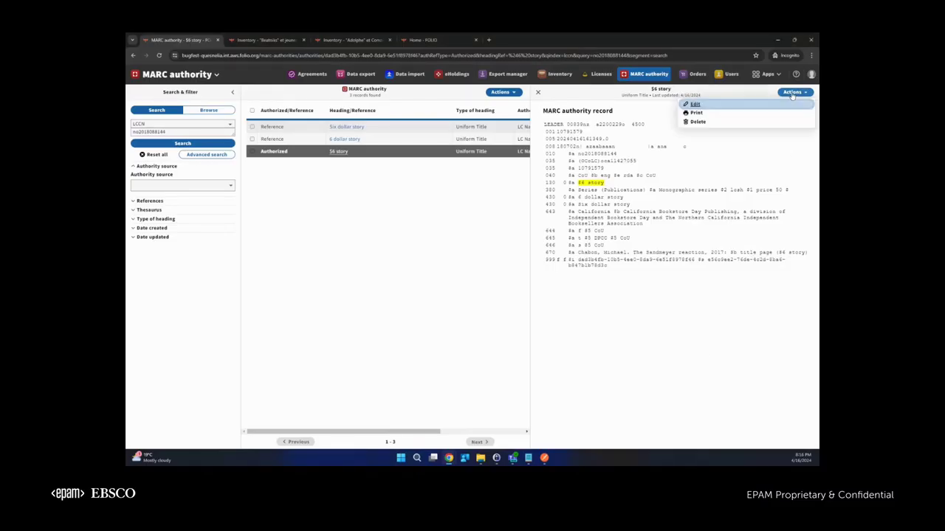
pyautogui.click(713, 105)
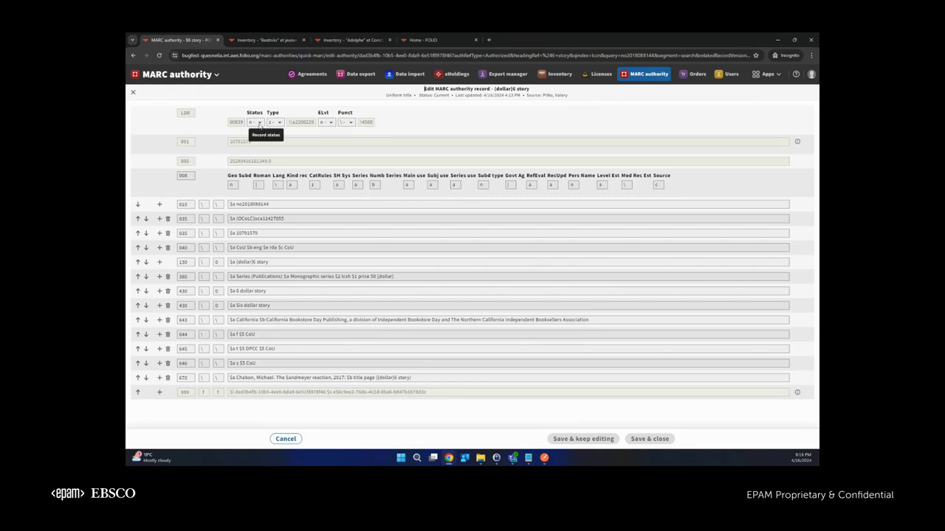
pyautogui.click(258, 122)
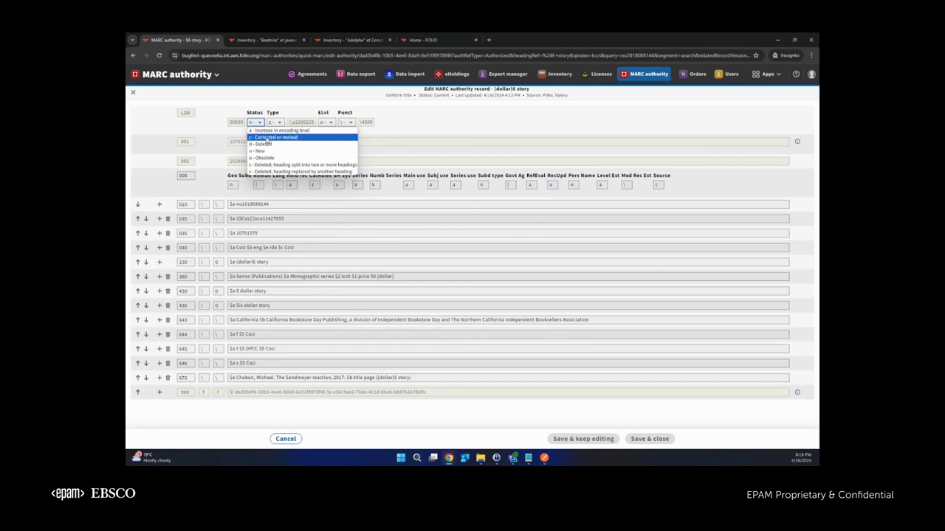
pyautogui.click(267, 139)
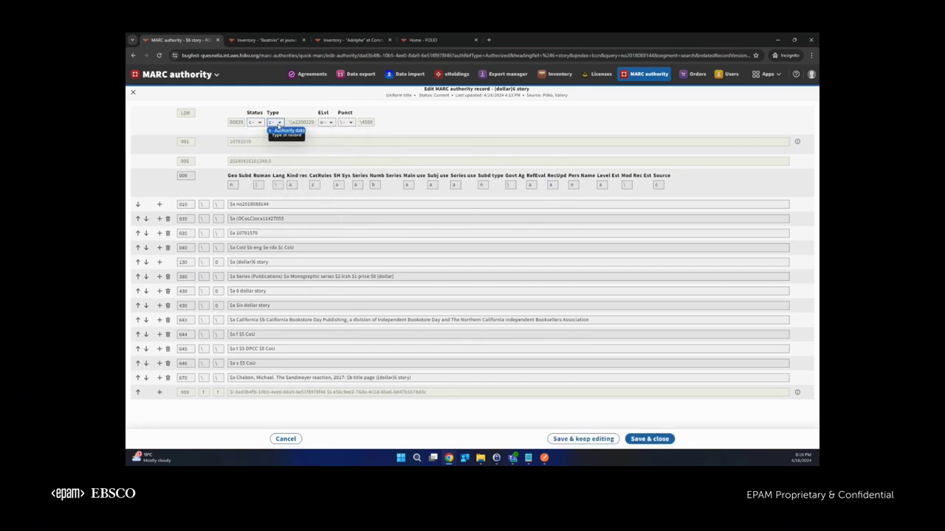
pyautogui.click(330, 122)
pyautogui.click(352, 137)
pyautogui.click(347, 123)
pyautogui.click(355, 130)
pyautogui.click(644, 439)
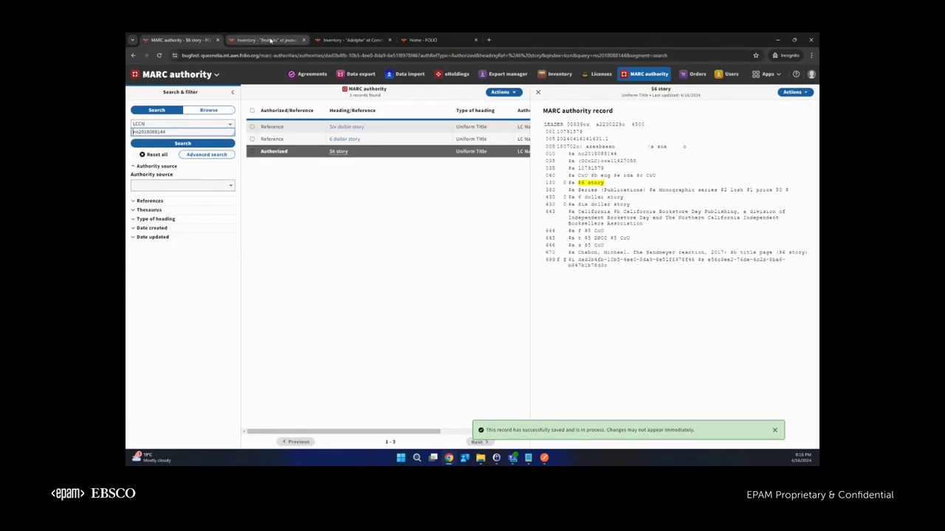
# Open the "Beatniks" instance's MARC bibliographic record for editing and examine the dropdown options of its leader positions.
pyautogui.click(269, 40)
pyautogui.click(772, 94)
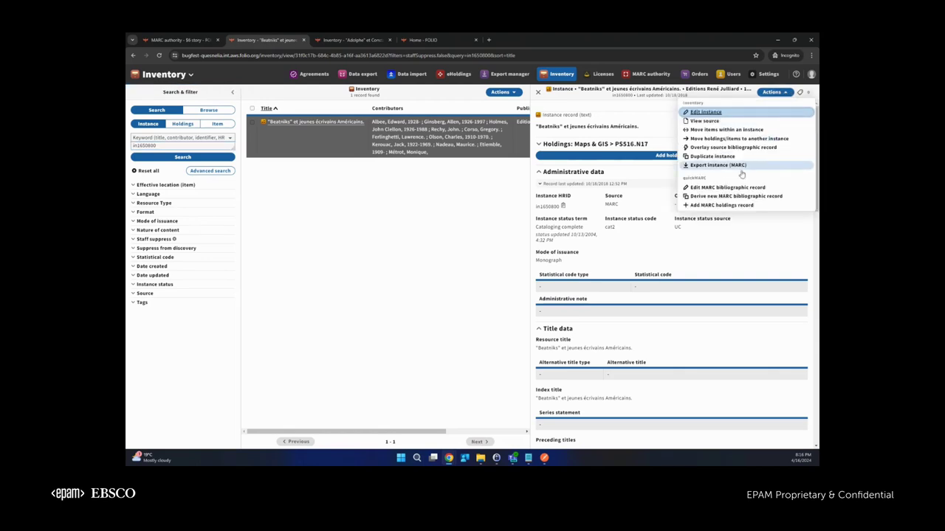
pyautogui.click(720, 190)
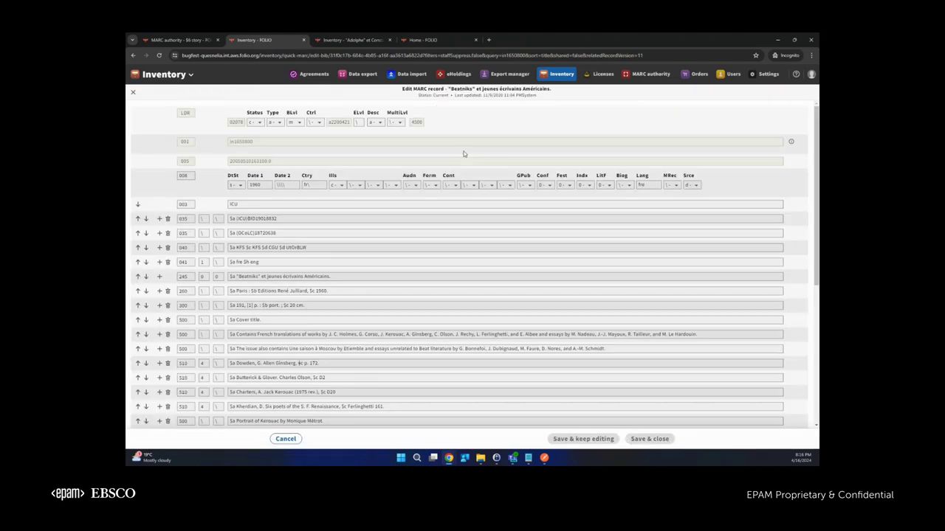
pyautogui.click(258, 122)
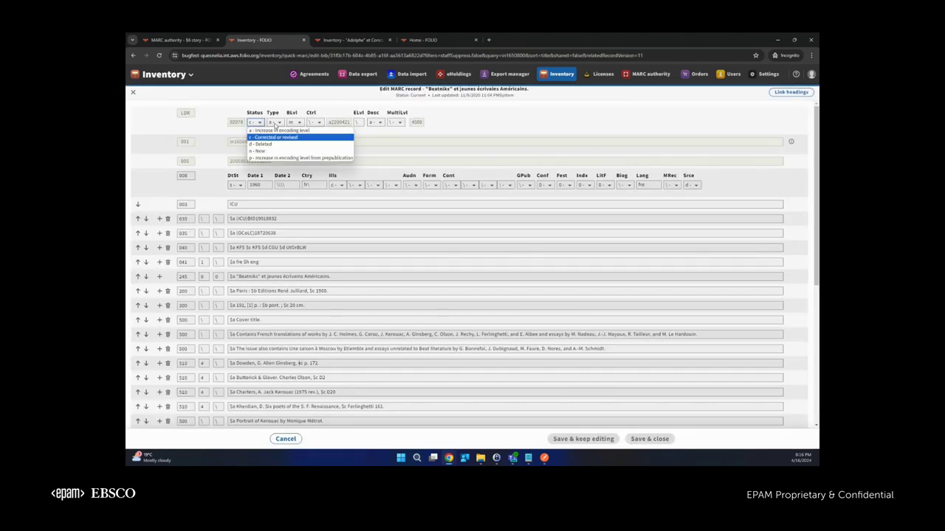
pyautogui.click(275, 122)
pyautogui.click(456, 130)
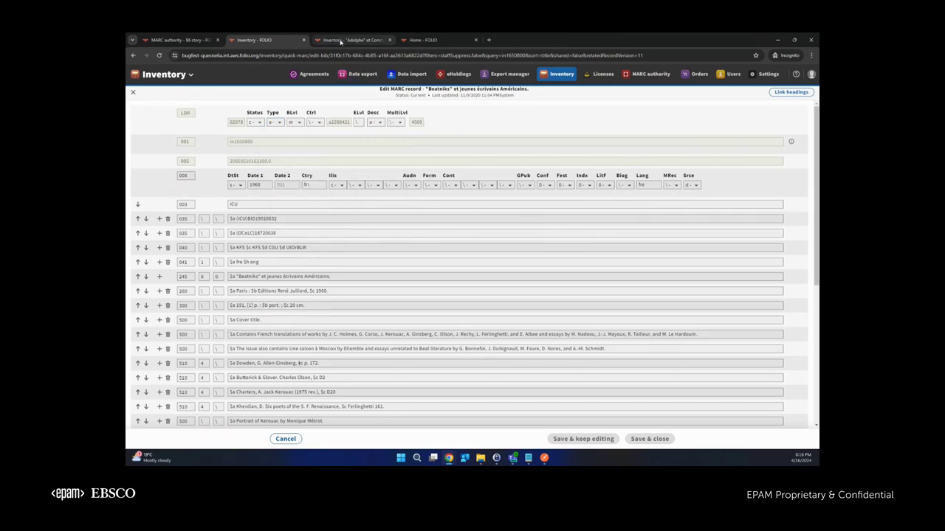
# Switch to the "Adolphe" inventory record, open its MARC holdings record for editing, and examine the leader dropdown options.
pyautogui.click(350, 40)
pyautogui.click(738, 144)
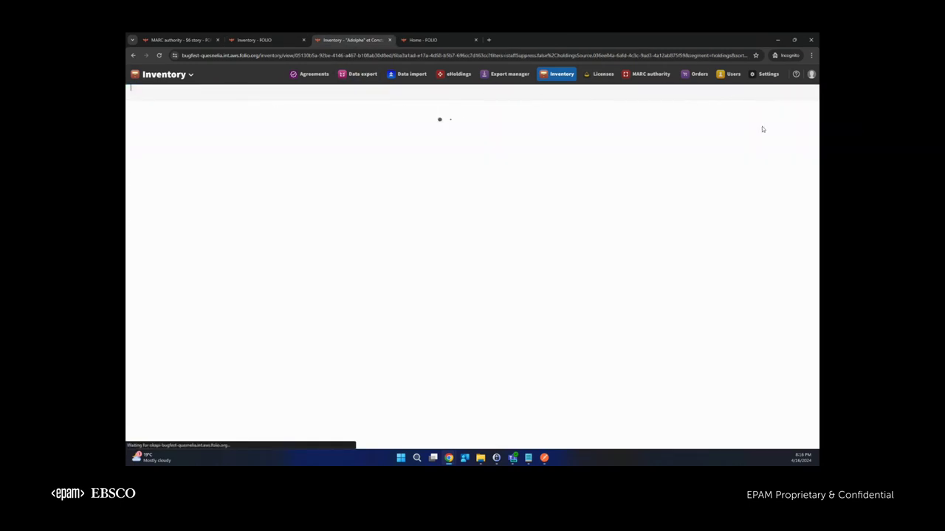
pyautogui.click(784, 92)
pyautogui.click(741, 129)
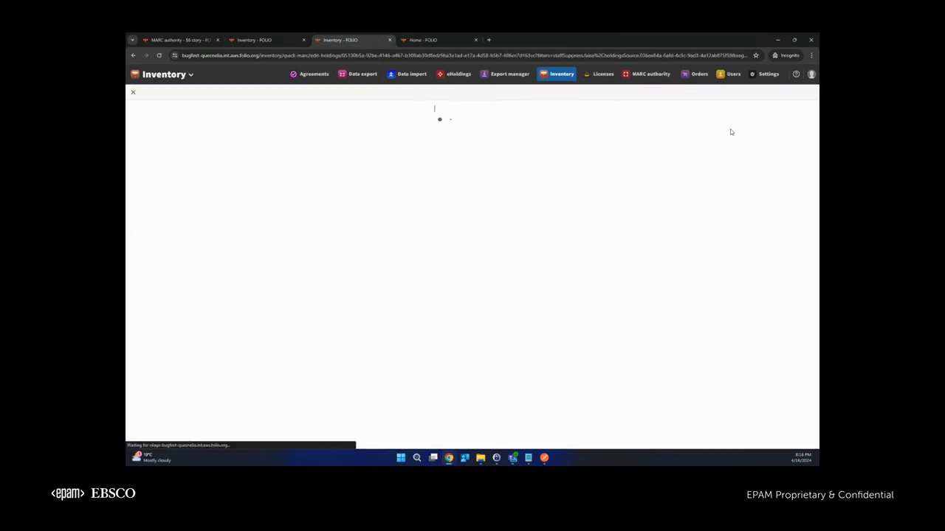
pyautogui.click(275, 122)
pyautogui.click(322, 122)
pyautogui.click(413, 125)
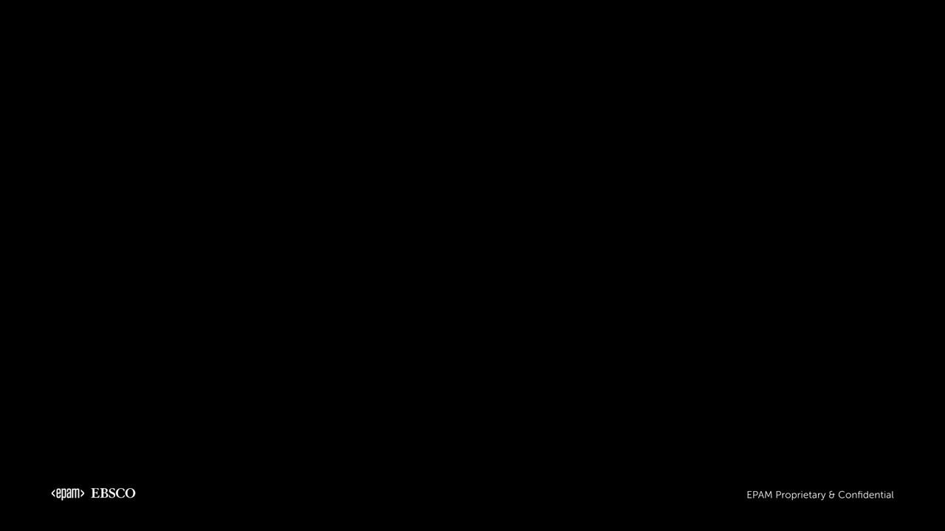
pyautogui.press('Right')
pyautogui.press('Right')
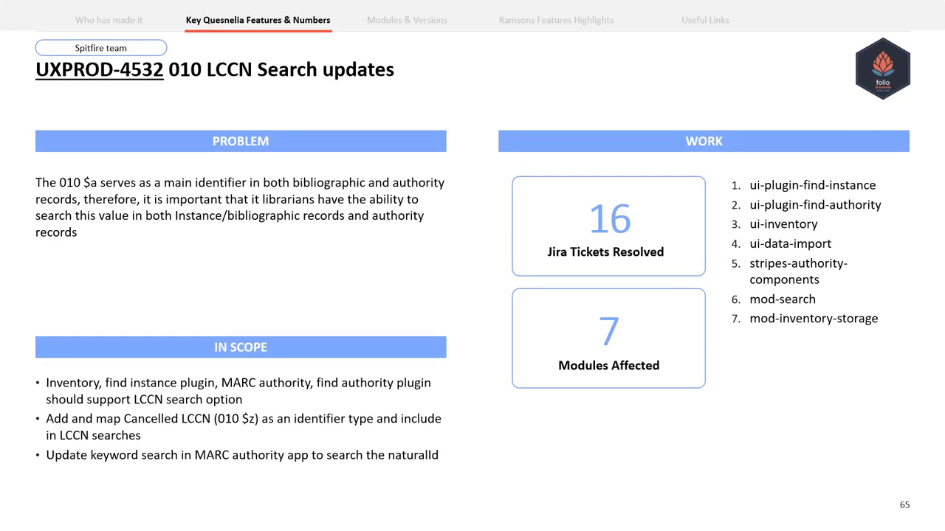
pyautogui.press('Right')
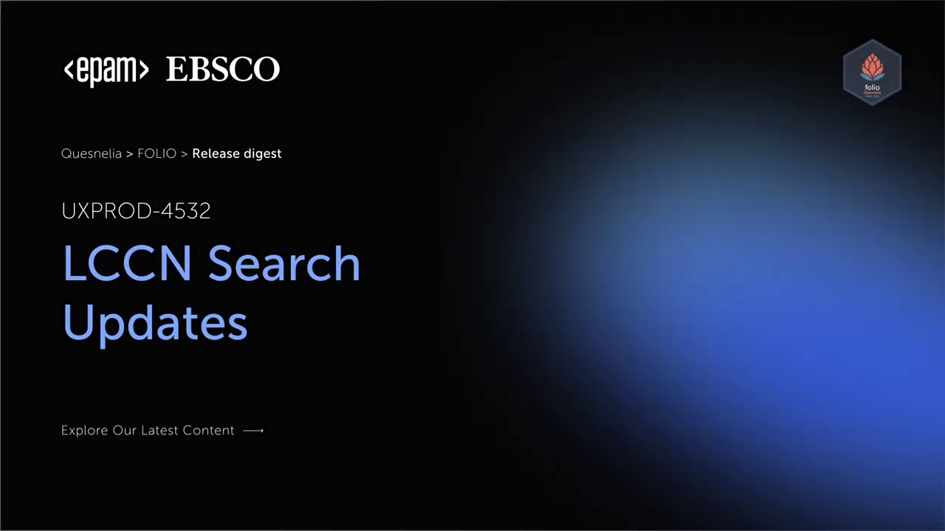
pyautogui.press('Right')
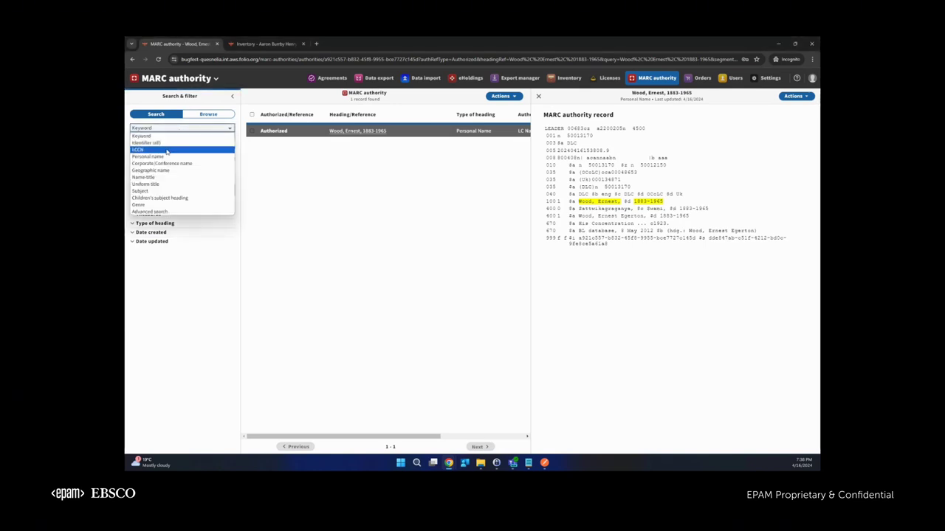
# Close the search option list and copy the 010 $a LCCN "n 50013170" from the open personal-name authority record.
pyautogui.click(311, 147)
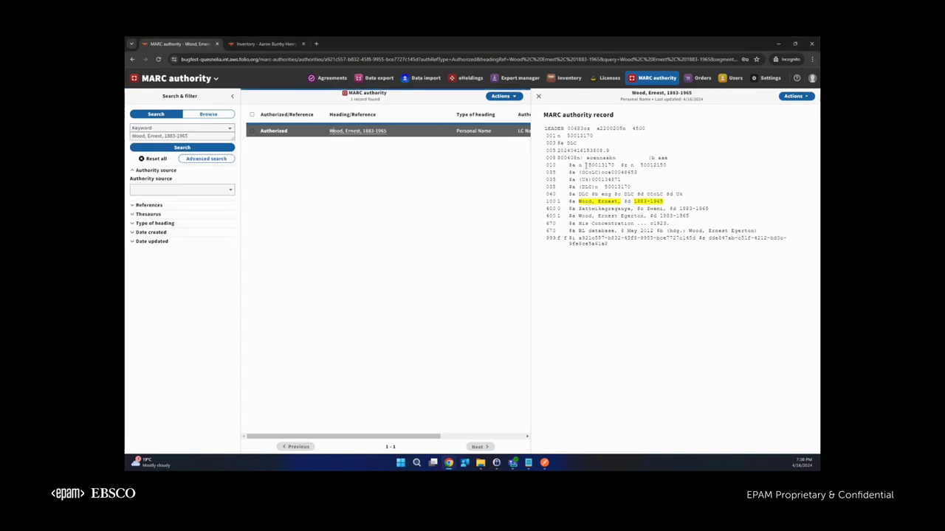
pyautogui.doubleClick(582, 165)
pyautogui.moveTo(589, 164); pyautogui.dragTo(614, 162)
pyautogui.hotkey('ctrl', 'c')
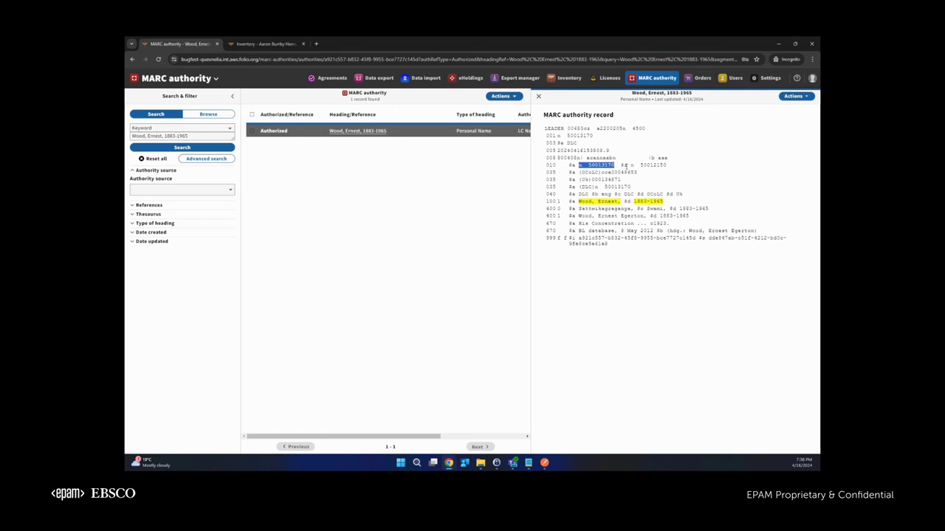
# Reset the authority search, search by LCCN for "n 50013170", and open the authorized personal-name record.
pyautogui.click(159, 160)
pyautogui.click(159, 129)
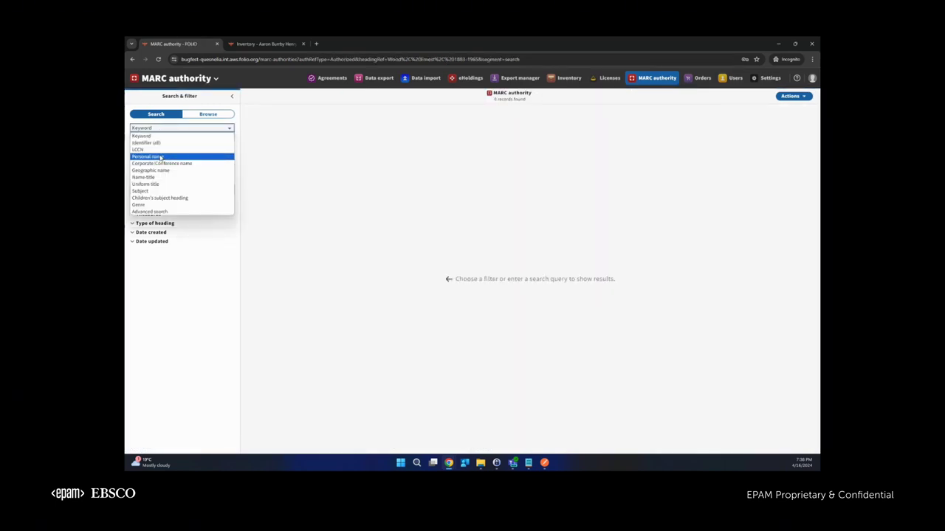
pyautogui.click(160, 149)
pyautogui.click(160, 136)
pyautogui.hotkey('ctrl', 'v')
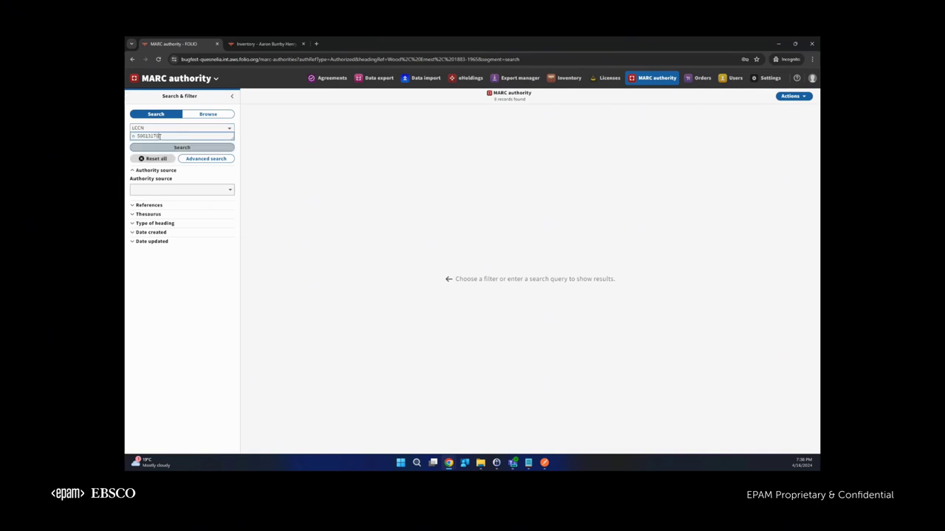
pyautogui.click(164, 149)
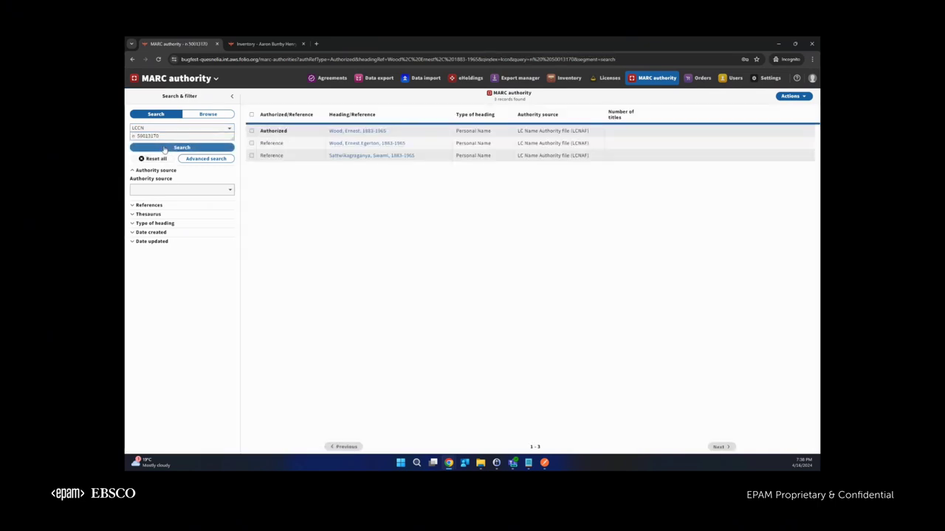
pyautogui.click(334, 132)
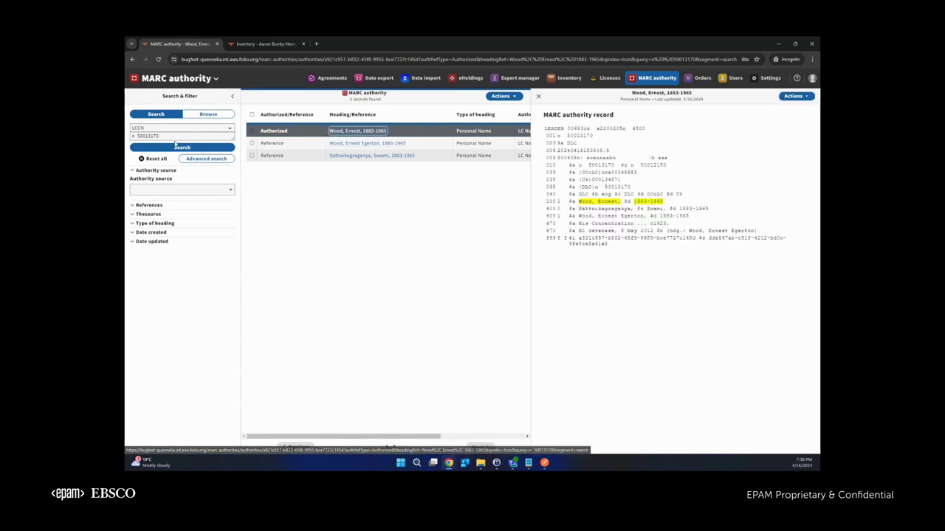
# Reset the authority search and search by LCCN for "n50013170" without inner spaces.
pyautogui.click(148, 137)
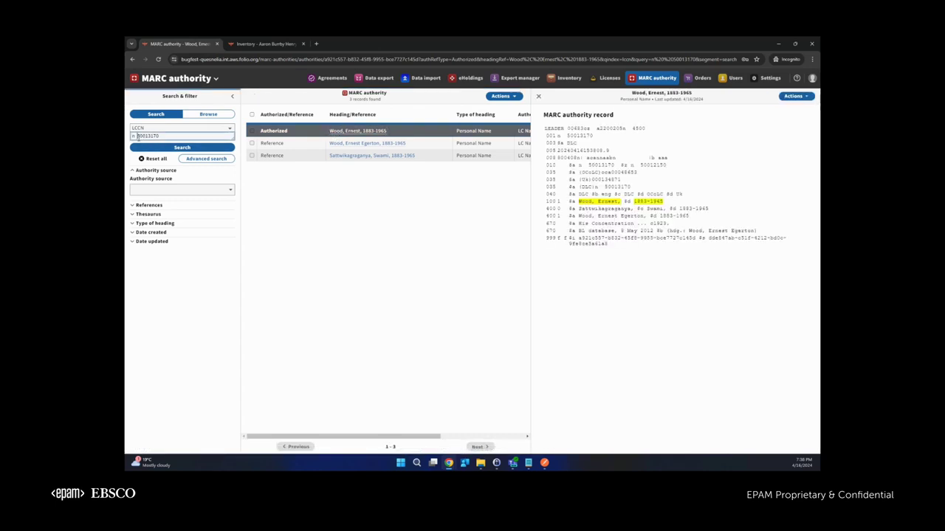
pyautogui.click(153, 158)
pyautogui.click(150, 129)
pyautogui.click(137, 149)
pyautogui.click(140, 136)
pyautogui.write('n 58015170')
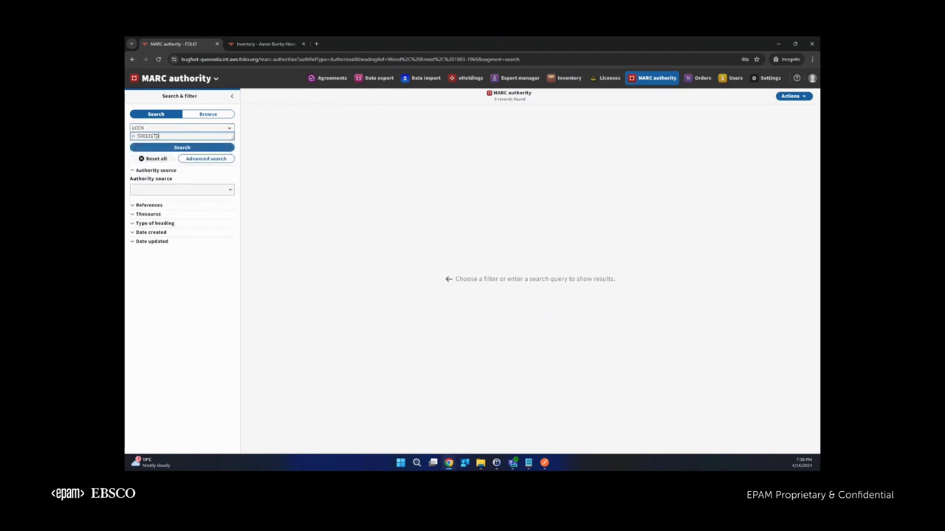
pyautogui.click(158, 146)
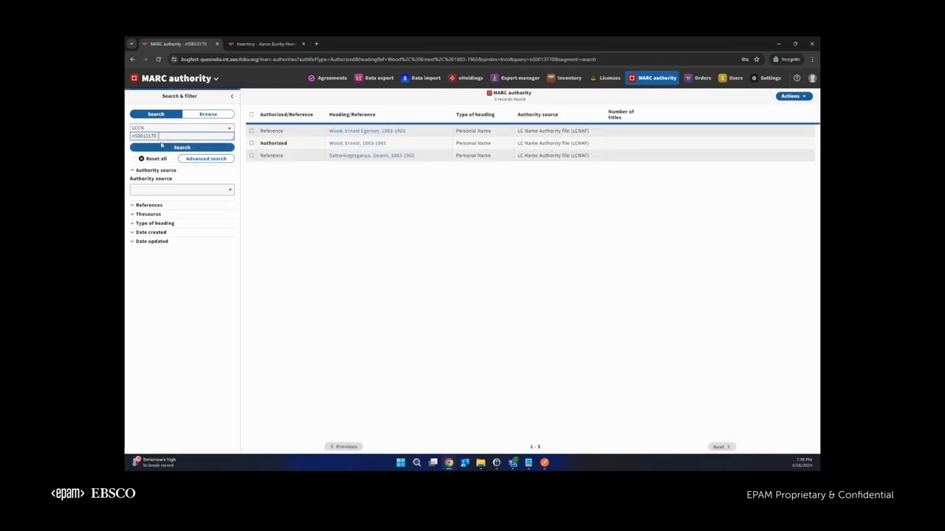
# Repeat the LCCN search with extra inner and trailing spaces in "n 50013170", and again without the prefix as "50013170".
pyautogui.click(169, 146)
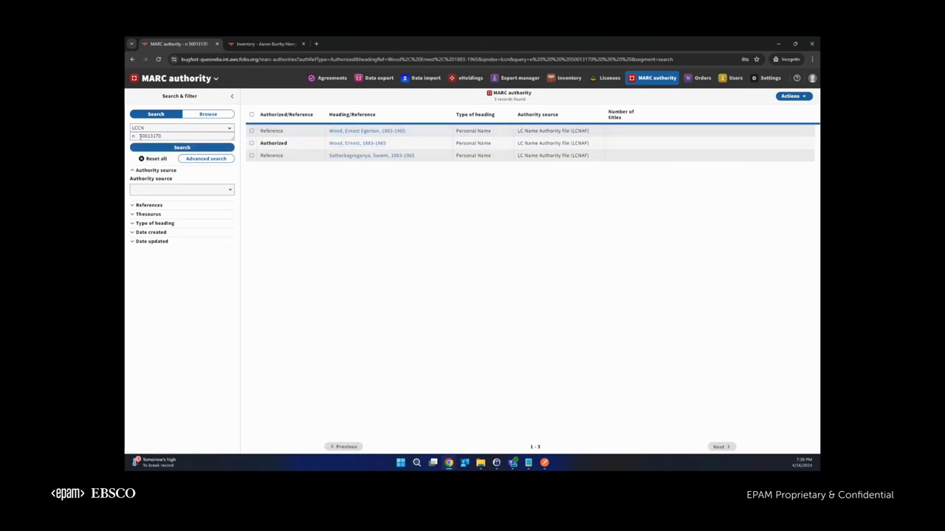
pyautogui.moveTo(139, 136); pyautogui.dragTo(127, 145)
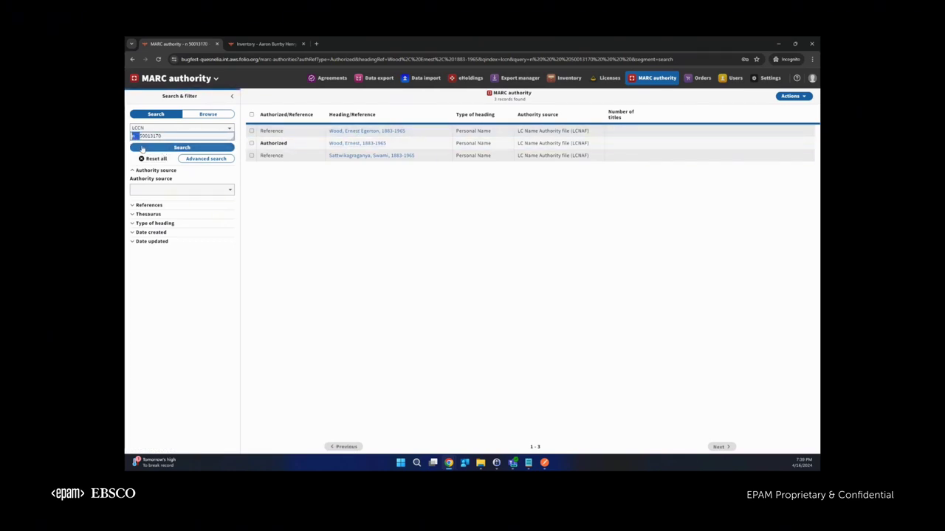
pyautogui.click(159, 148)
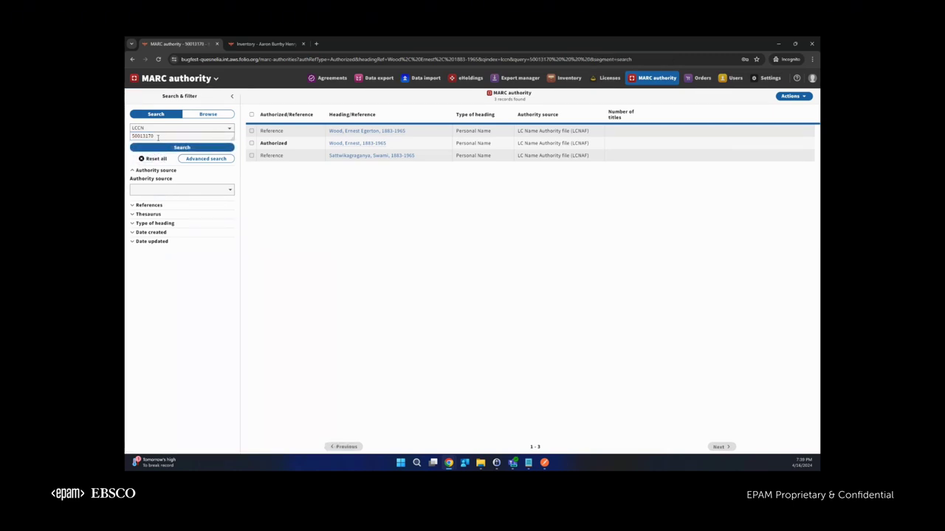
# Run a truncated LCCN search for "5001*" and look through the matching authority headings.
pyautogui.moveTo(156, 136); pyautogui.dragTo(148, 136)
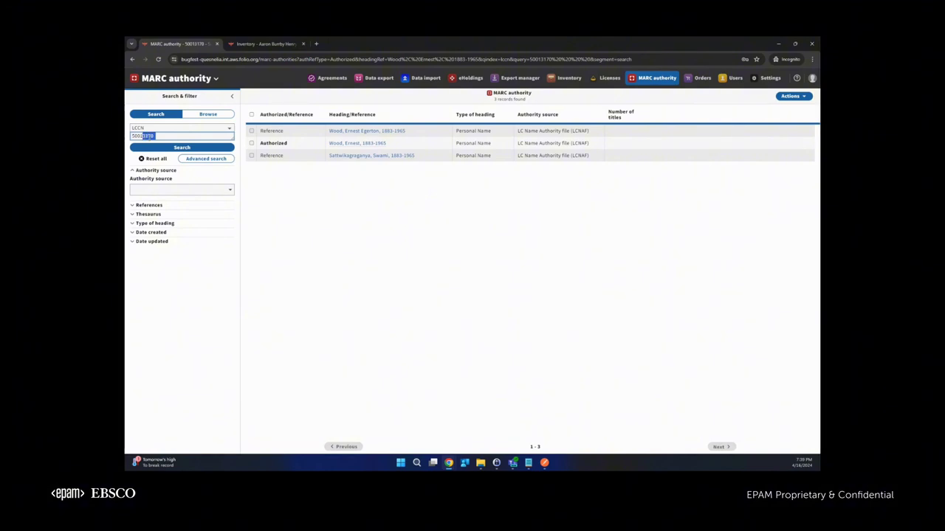
pyautogui.write('*')
pyautogui.click(181, 147)
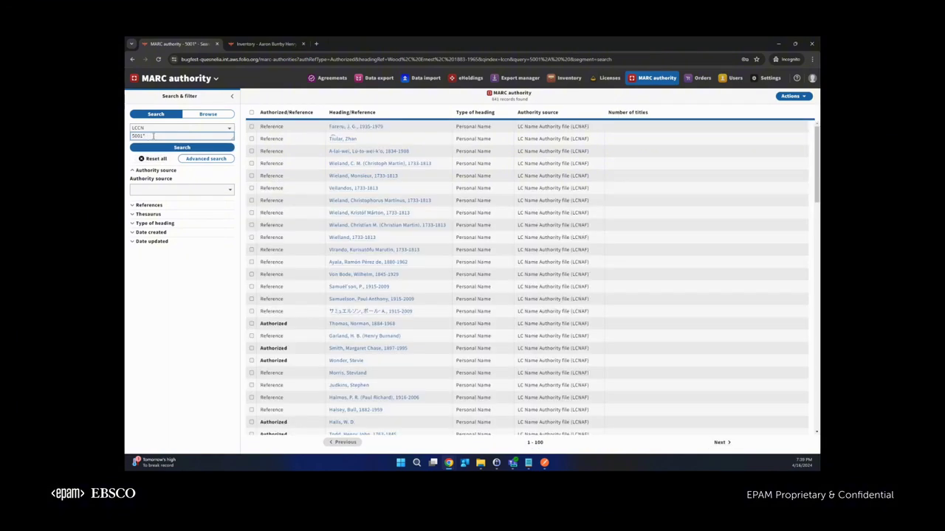
pyautogui.scroll(-3, 325, 177)
pyautogui.scroll(3, 325, 177)
# Search again for LCCN "n 50013170", open the authorized record, and copy the 010 $z value "n 50012150".
pyautogui.hotkey('ctrl', 'a')
pyautogui.hotkey('ctrl', 'v')
pyautogui.press('Return')
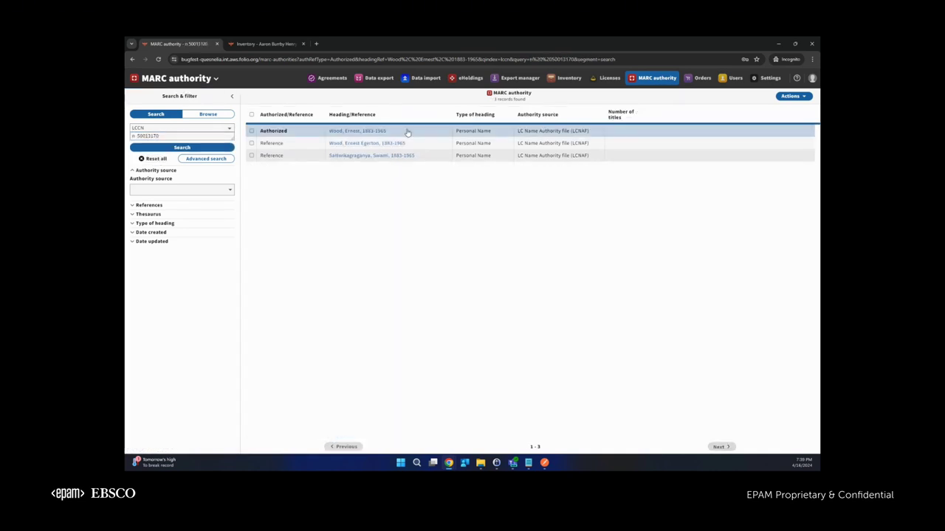
pyautogui.click(358, 131)
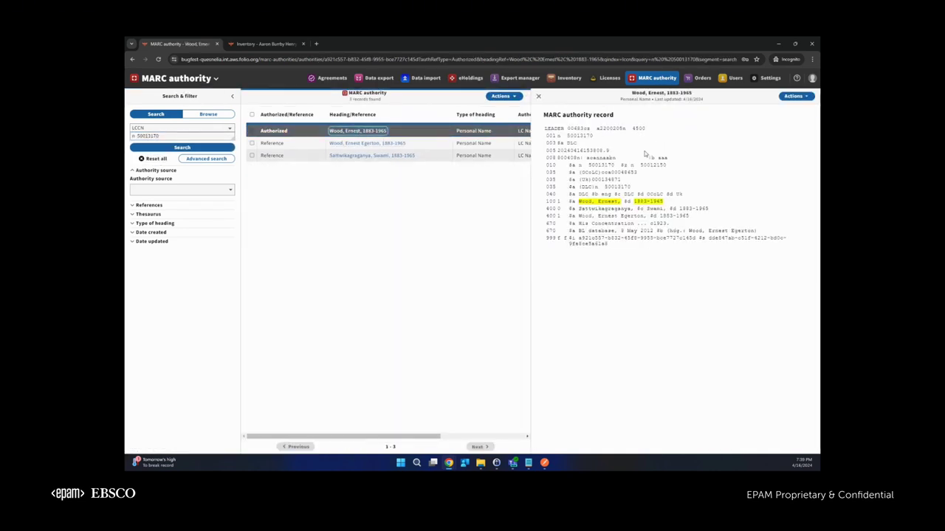
pyautogui.moveTo(631, 165); pyautogui.dragTo(665, 165)
pyautogui.hotkey('ctrl', 'c')
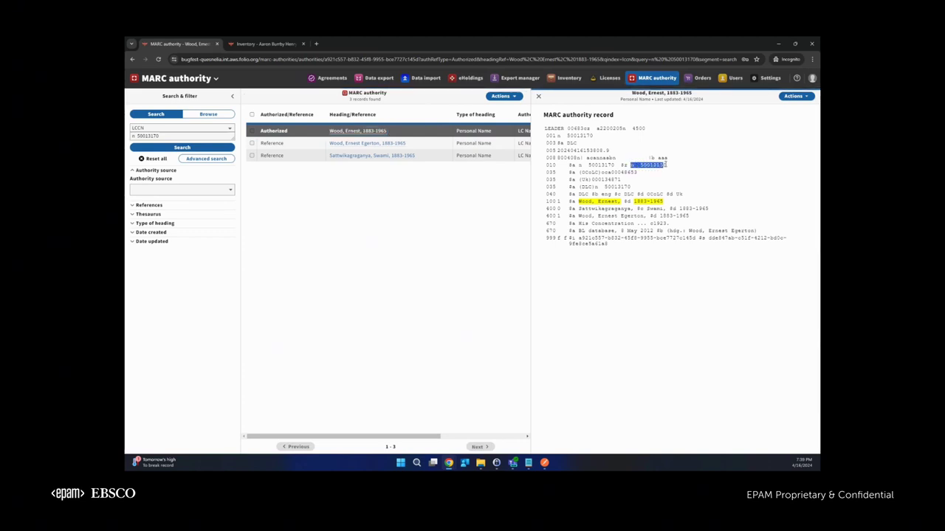
# Reset the search, look up the canceled LCCN "50012150" without its prefix, and open the authorized record.
pyautogui.click(153, 159)
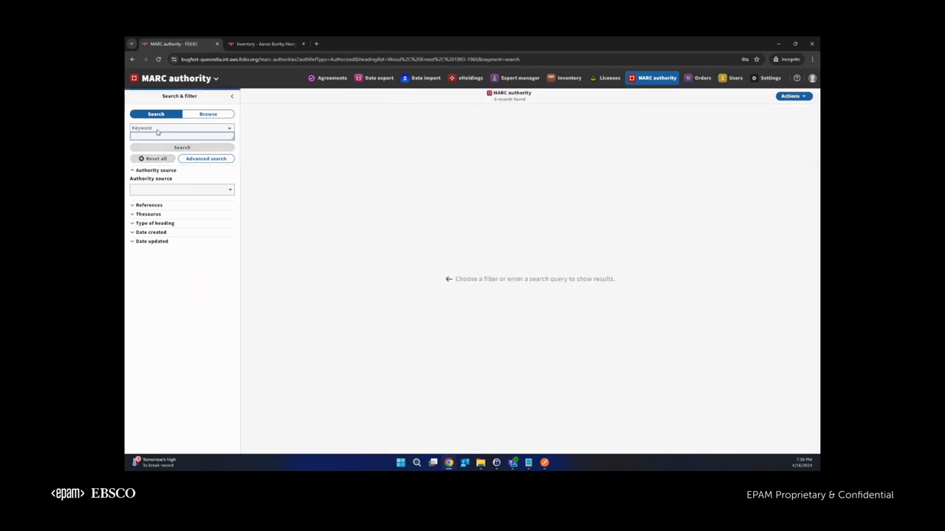
pyautogui.click(163, 128)
pyautogui.click(161, 143)
pyautogui.hotkey('ctrl', 'v')
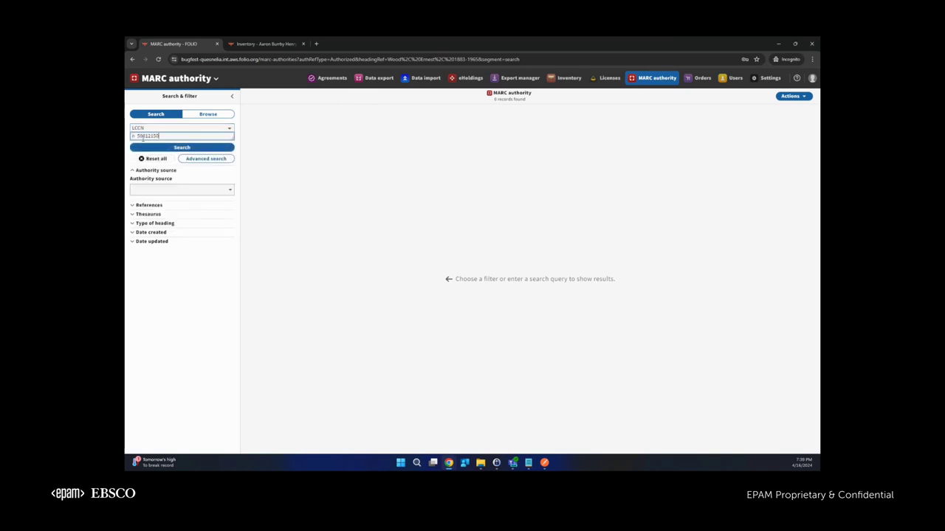
pyautogui.click(148, 146)
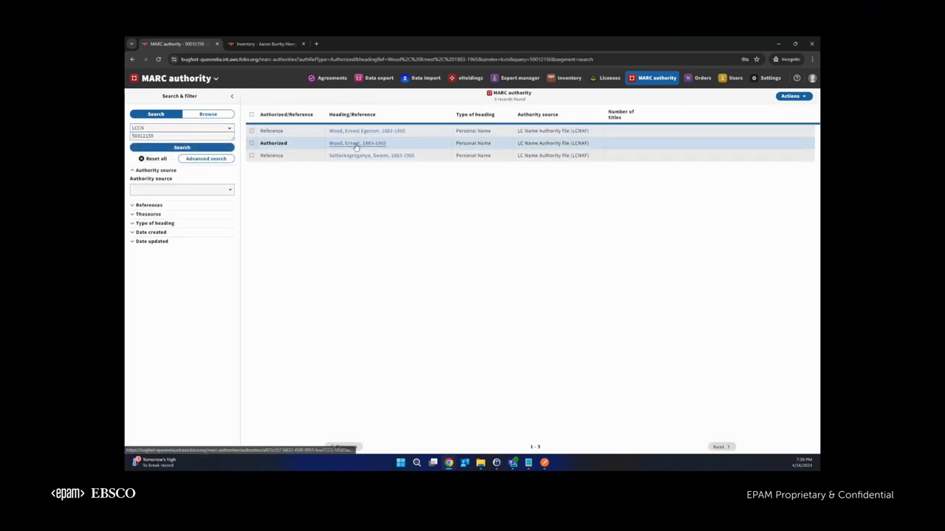
pyautogui.click(352, 146)
# Switch to the "Aaron Burr" inventory instance, view its MARC source, copy the 010 $a LCCN "nuc87596542", and close the source.
pyautogui.click(249, 44)
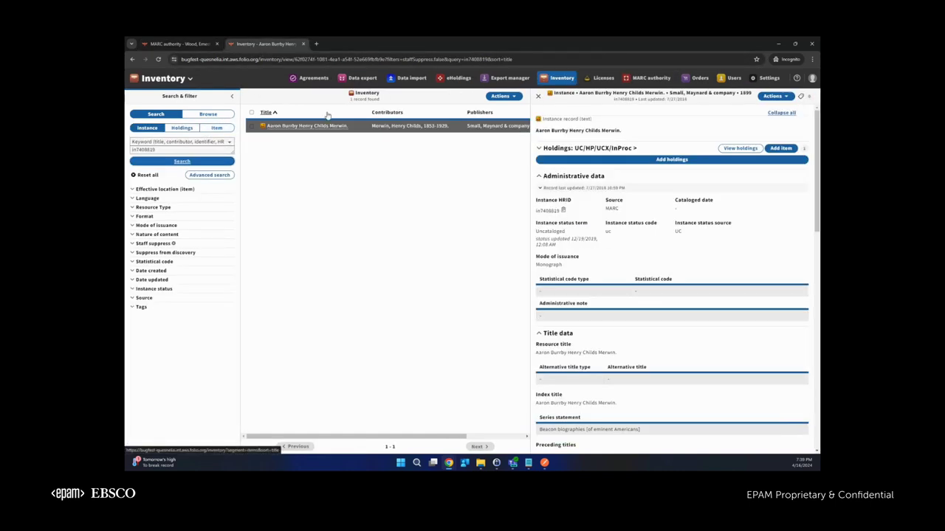
pyautogui.click(772, 97)
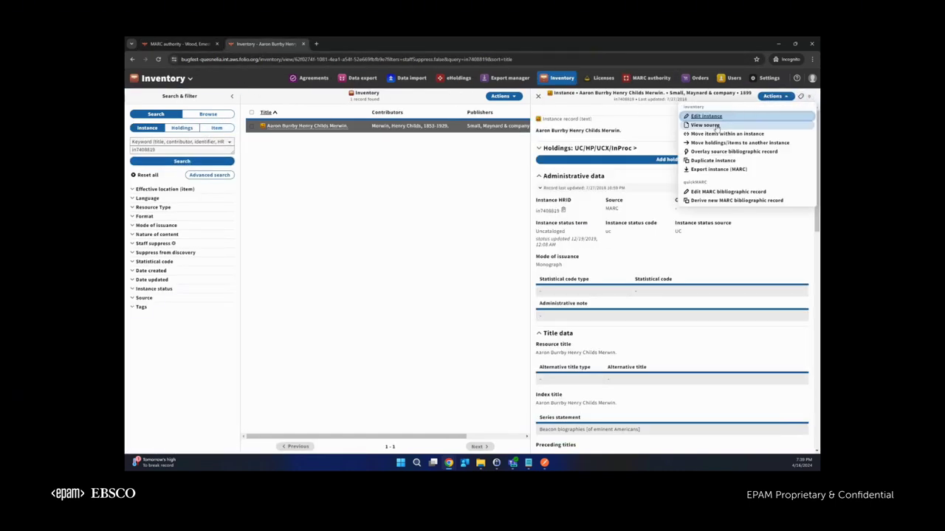
pyautogui.click(714, 126)
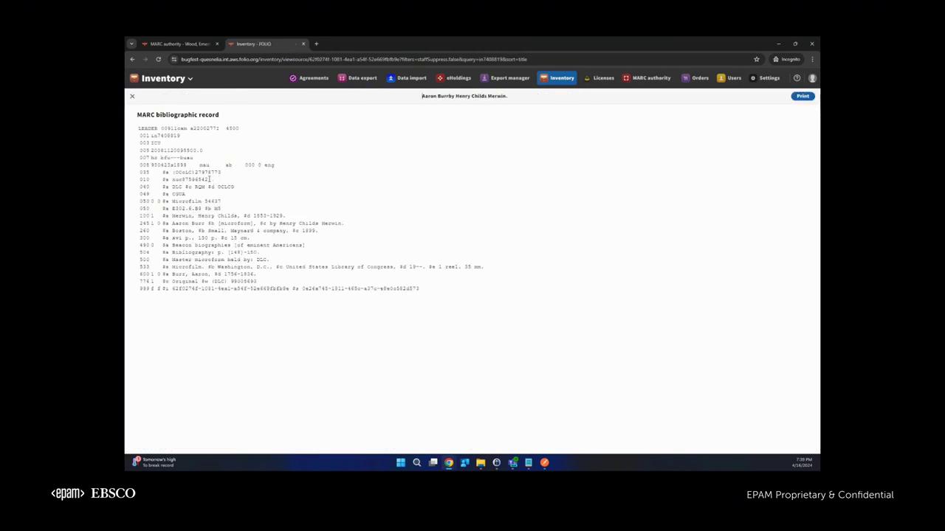
pyautogui.moveTo(207, 179); pyautogui.dragTo(175, 180)
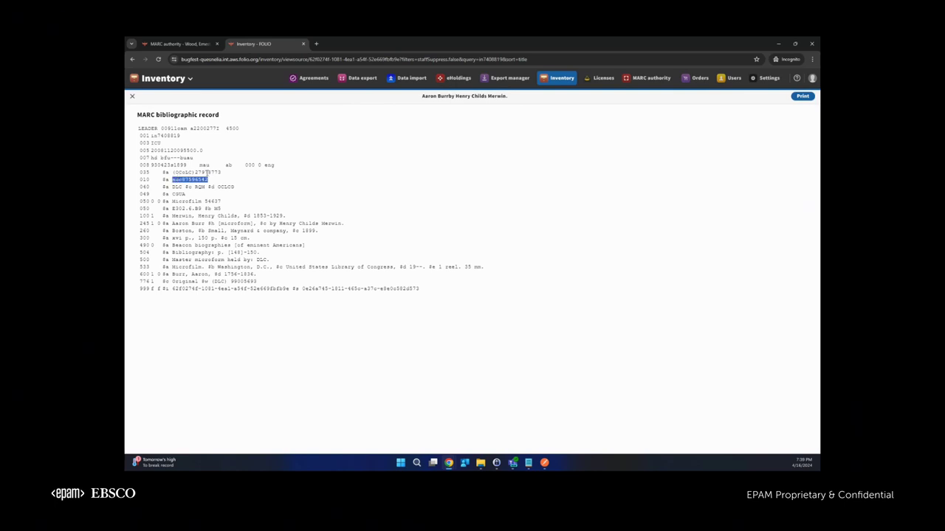
pyautogui.click(133, 98)
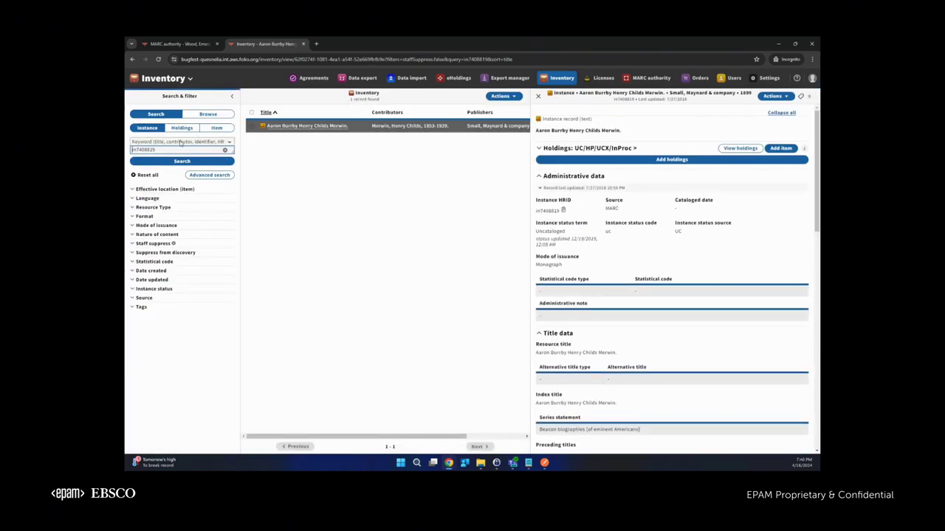
# Reset the inventory search and search instances by "LCCN, normalized" for "nuc87596542".
pyautogui.click(144, 174)
pyautogui.click(157, 142)
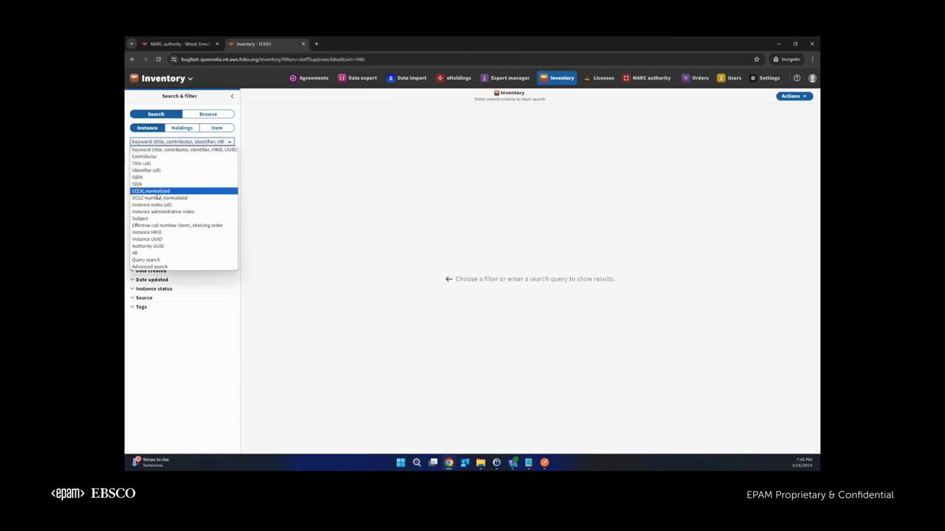
pyautogui.click(168, 192)
pyautogui.click(166, 150)
pyautogui.write('nuc87596542')
pyautogui.click(171, 162)
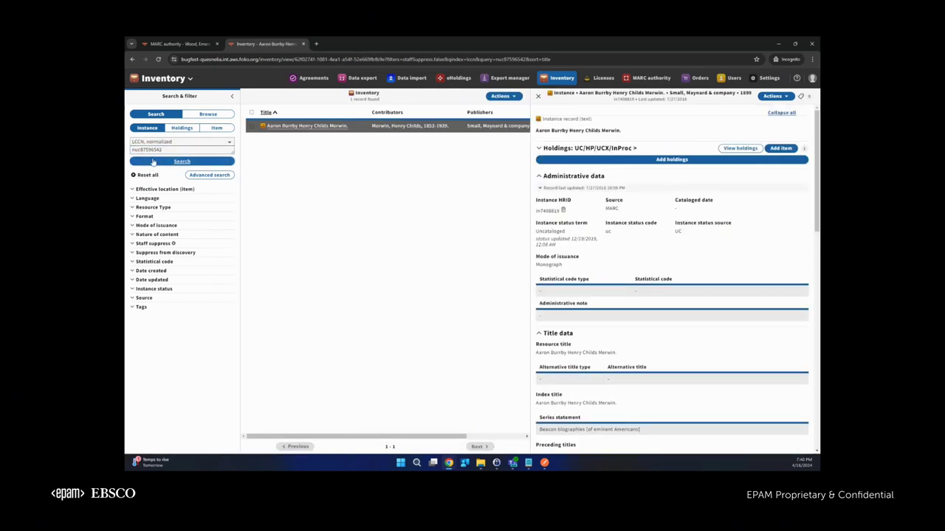
# Reset and repeat the "LCCN, normalized" instance search with spaces between the prefix and number, "nuc 87596542".
pyautogui.click(145, 175)
pyautogui.click(177, 141)
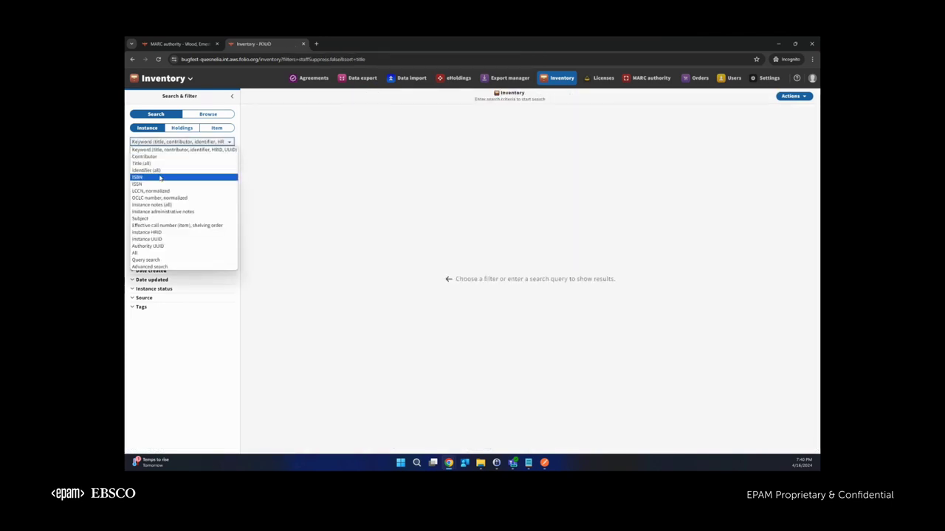
pyautogui.click(160, 190)
pyautogui.click(144, 150)
pyautogui.write('nuc75596542')
pyautogui.click(143, 149)
pyautogui.click(158, 162)
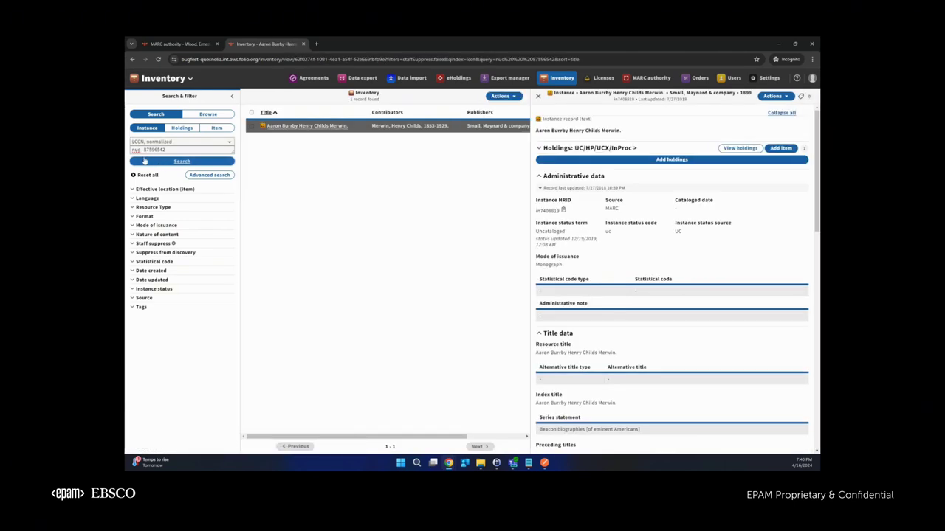
# Reset and run the "LCCN, normalized" instance search for "87596542" without the nuc prefix.
pyautogui.click(145, 175)
pyautogui.click(159, 141)
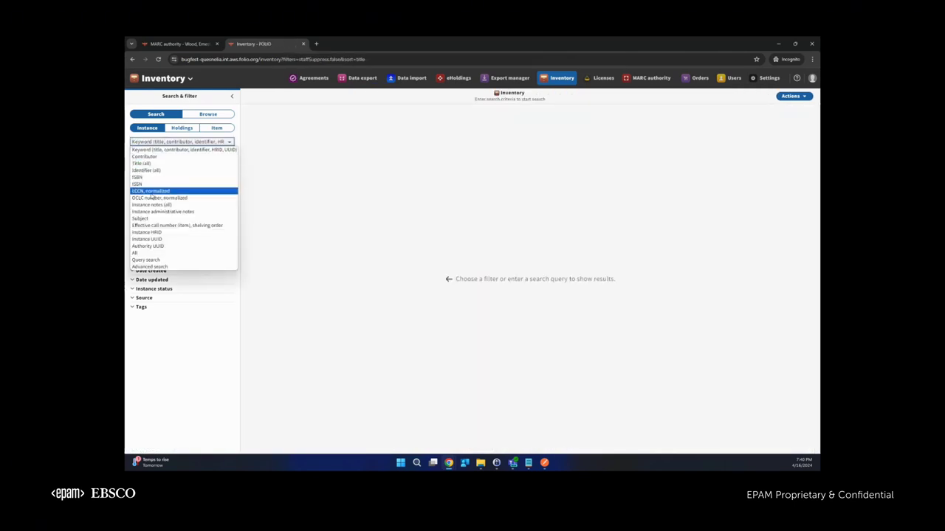
pyautogui.click(151, 190)
pyautogui.click(141, 150)
pyautogui.write('nuc87596542')
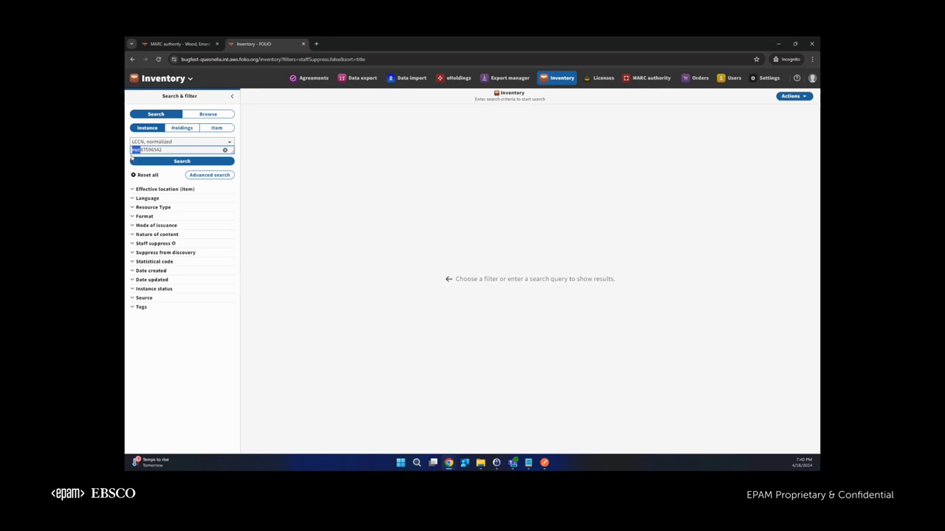
pyautogui.press('BackSpace')
pyautogui.click(146, 162)
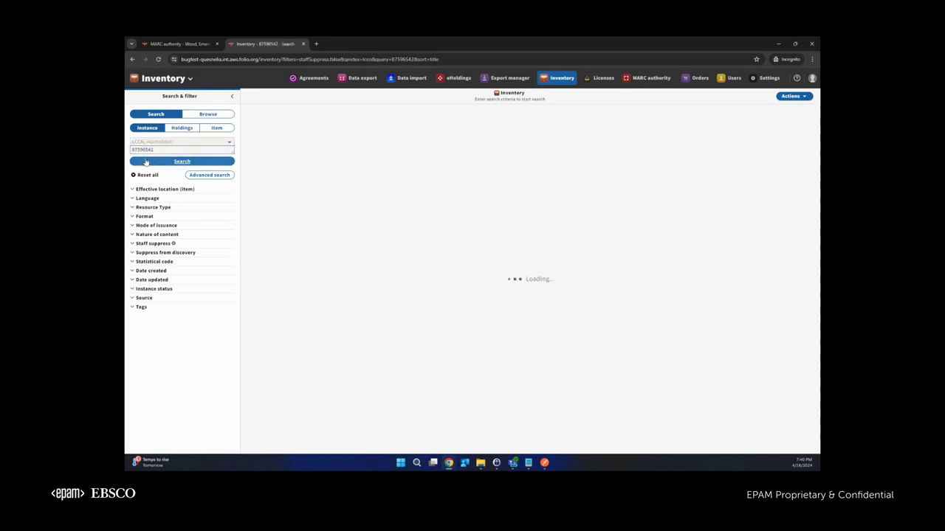
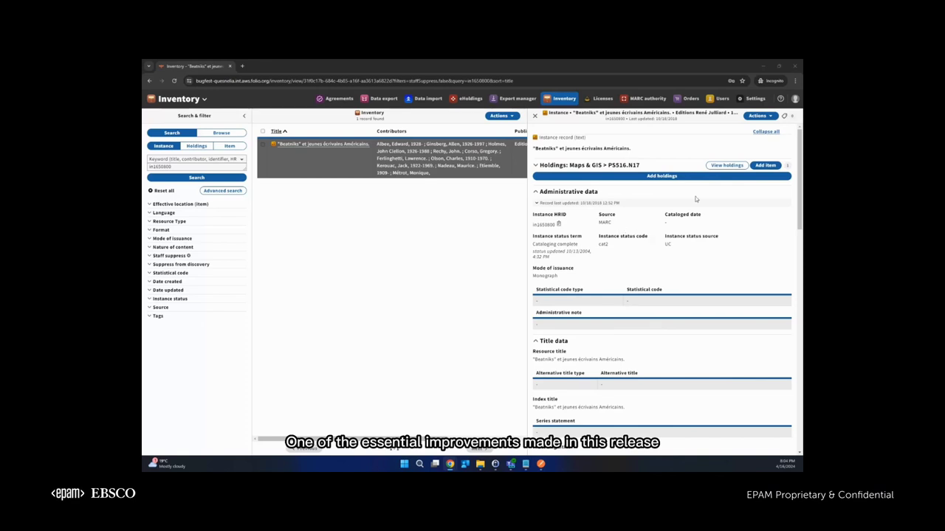
# Open the "Beatniks" instance's MARC bibliographic record for editing and select the $a code in the Kerouac 700 field.
pyautogui.click(759, 116)
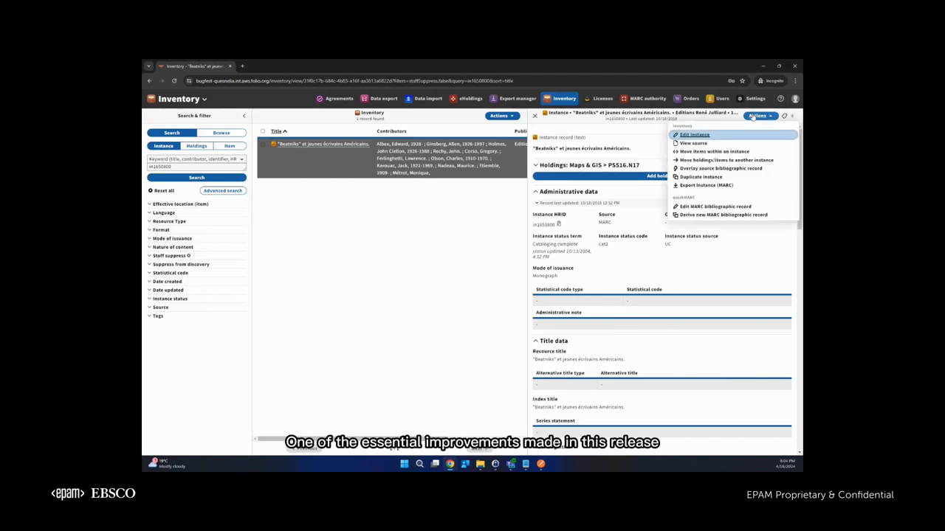
pyautogui.click(714, 207)
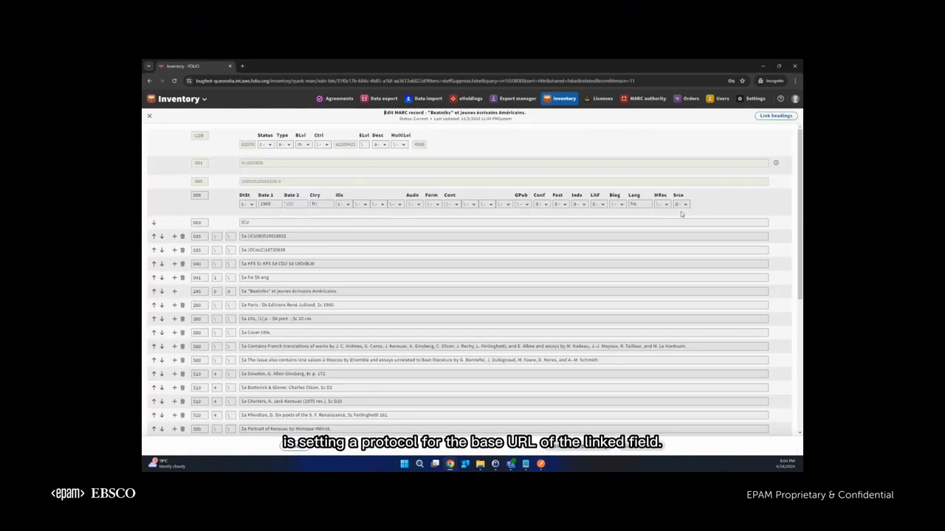
pyautogui.scroll(-5, 681, 214)
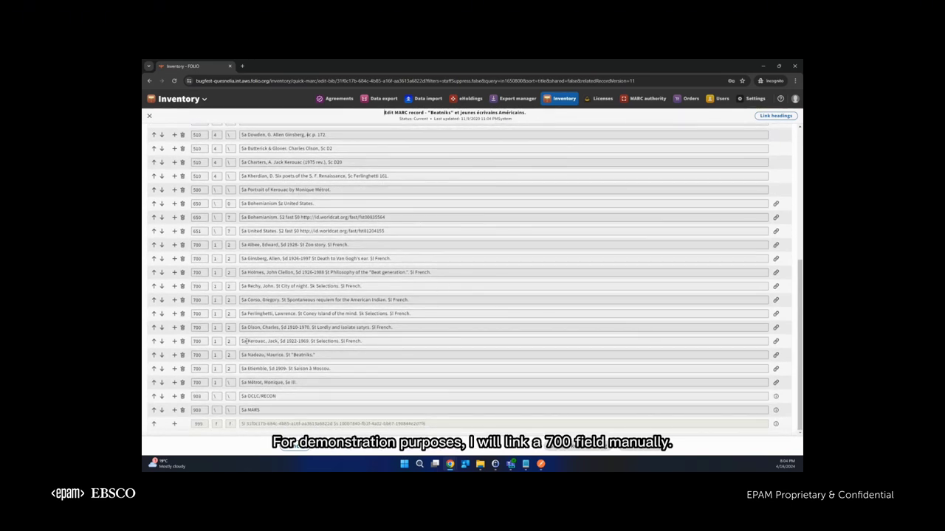
pyautogui.moveTo(247, 341)
pyautogui.mouseDown()
pyautogui.moveTo(267, 341)
pyautogui.moveTo(240, 341)
pyautogui.mouseUp()
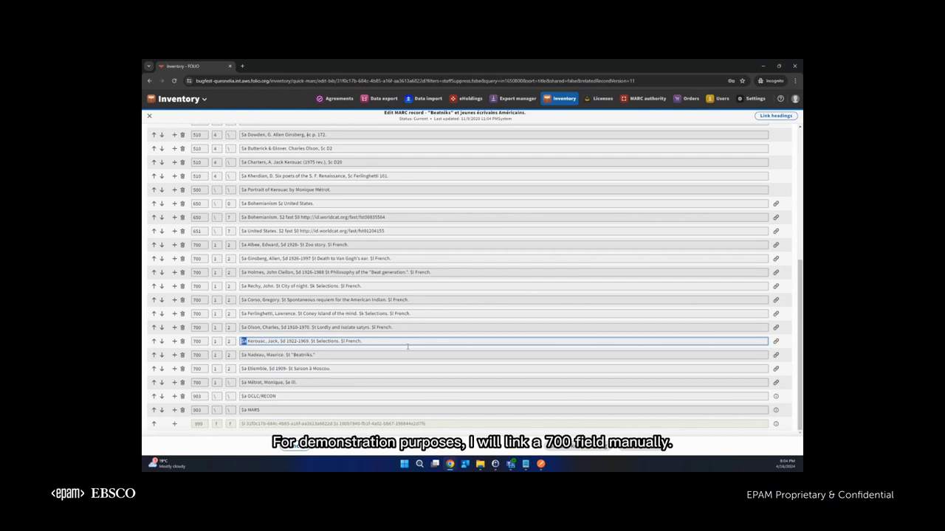
# Link the Kerouac 700 field to the authorized LC Name Authority file heading "Kerouac, Jack, 1922-1969".
pyautogui.click(776, 342)
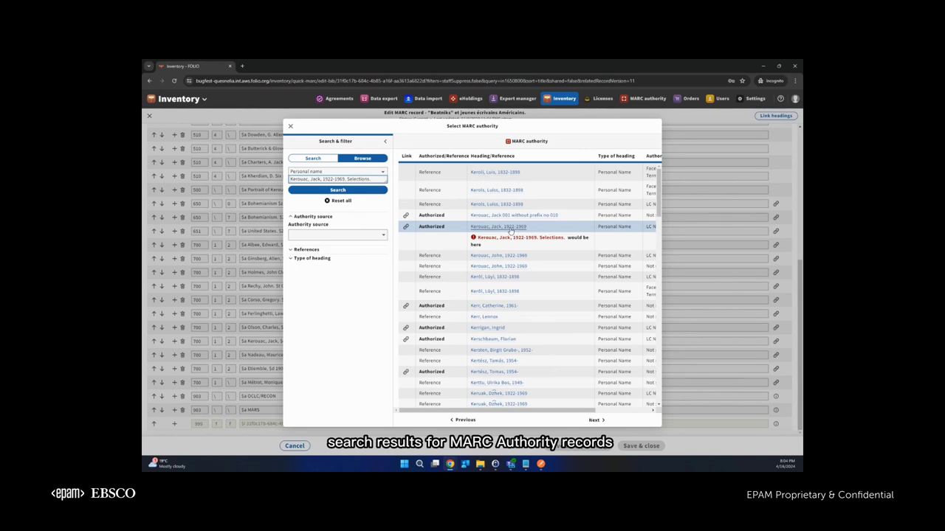
pyautogui.hscroll(3, 556, 403)
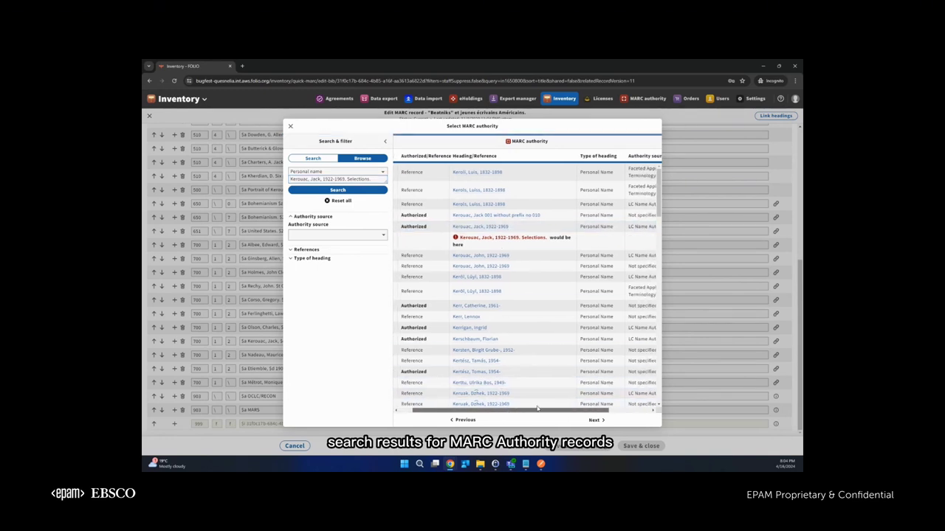
pyautogui.hscroll(2, 557, 403)
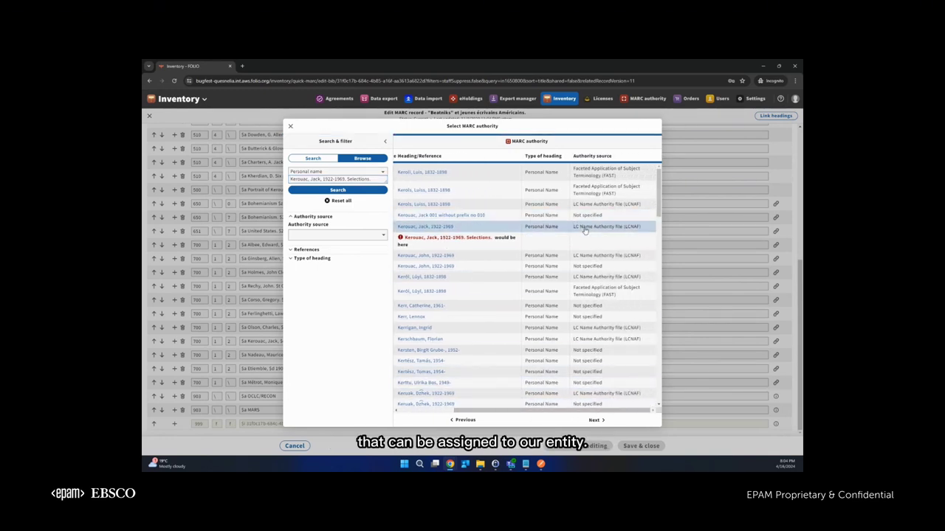
pyautogui.hscroll(-5, 428, 399)
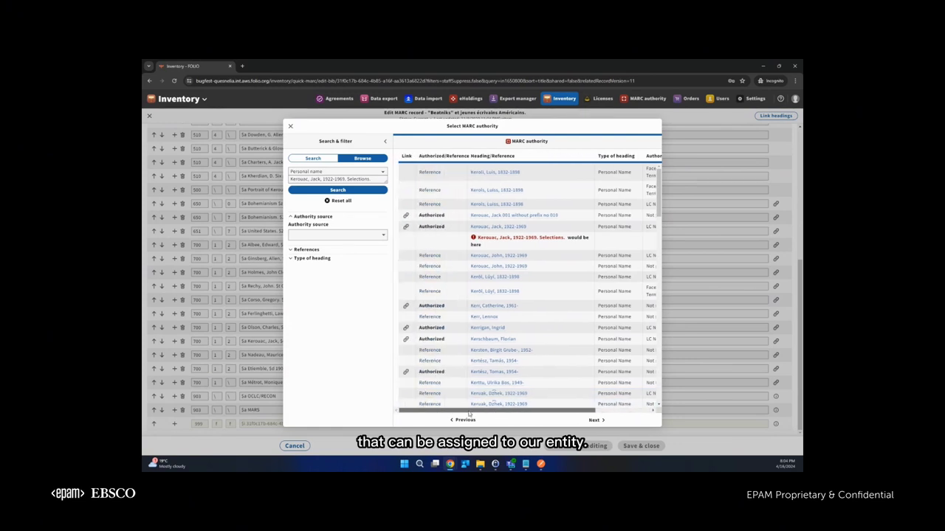
pyautogui.click(406, 227)
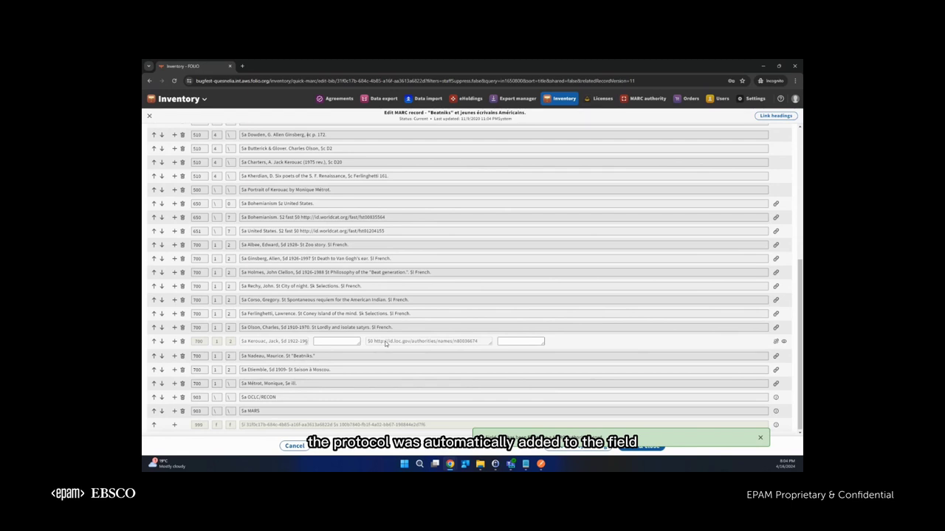
# Examine the protocol and base URL in subfield $0 of the linked Kerouac 700 field.
pyautogui.moveTo(374, 342); pyautogui.dragTo(388, 342)
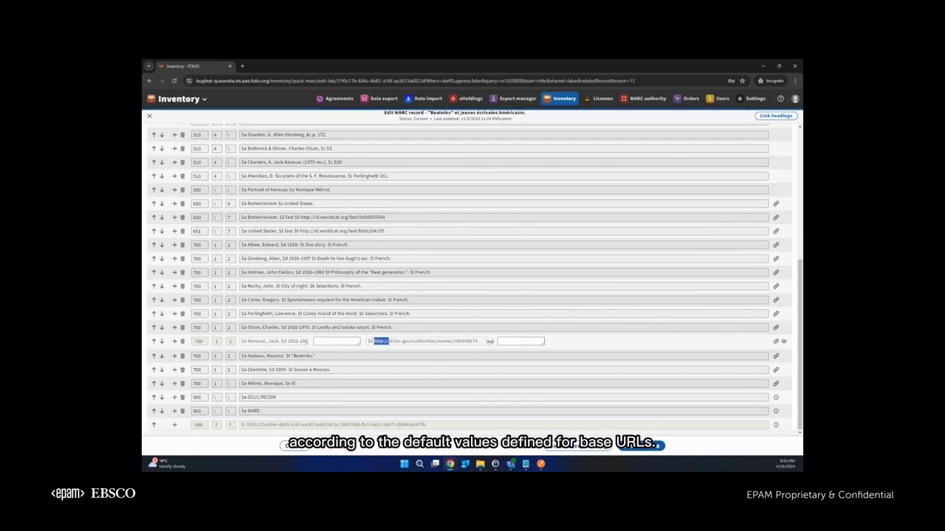
pyautogui.click(372, 344)
pyautogui.moveTo(376, 342); pyautogui.dragTo(455, 344)
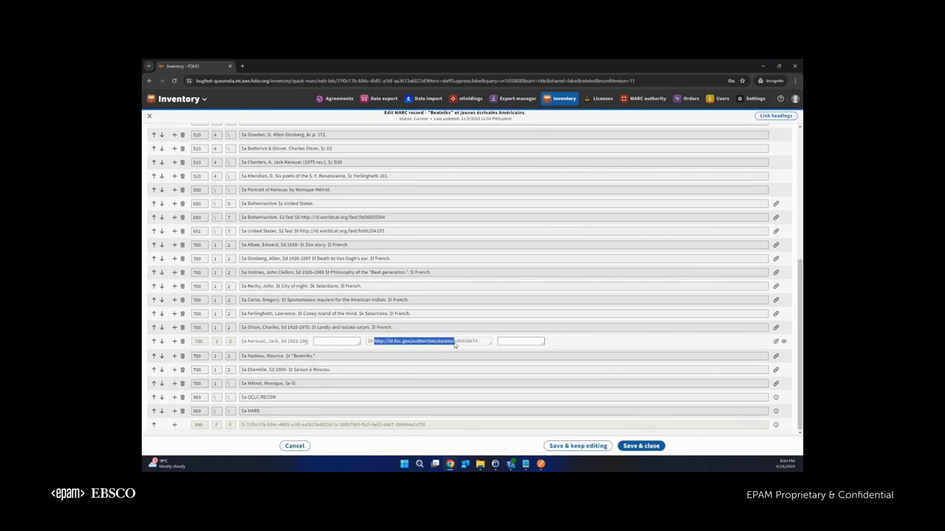
# Copy the authority URL from subfield $0 of the linked Kerouac 700 field, keeping the field linked.
pyautogui.click(775, 341)
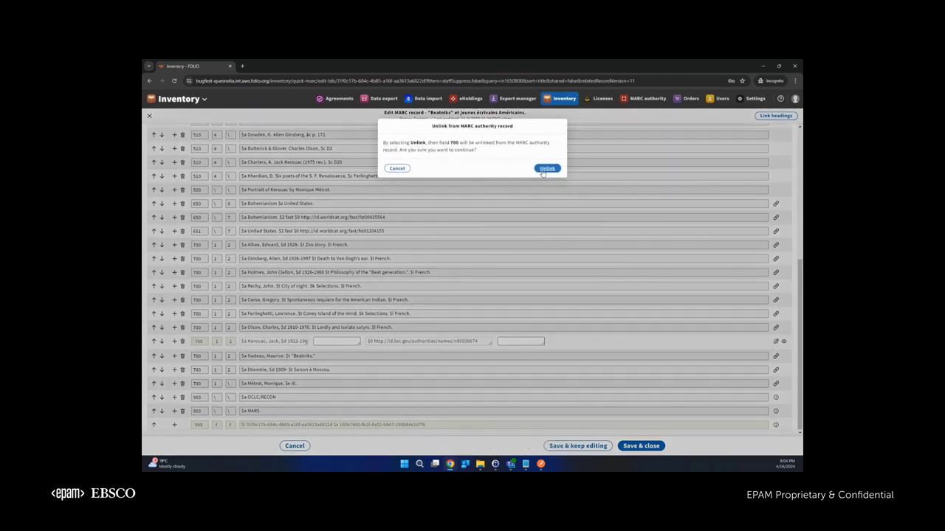
pyautogui.click(399, 168)
pyautogui.moveTo(480, 342); pyautogui.dragTo(387, 343)
pyautogui.hotkey('ctrl', 'c')
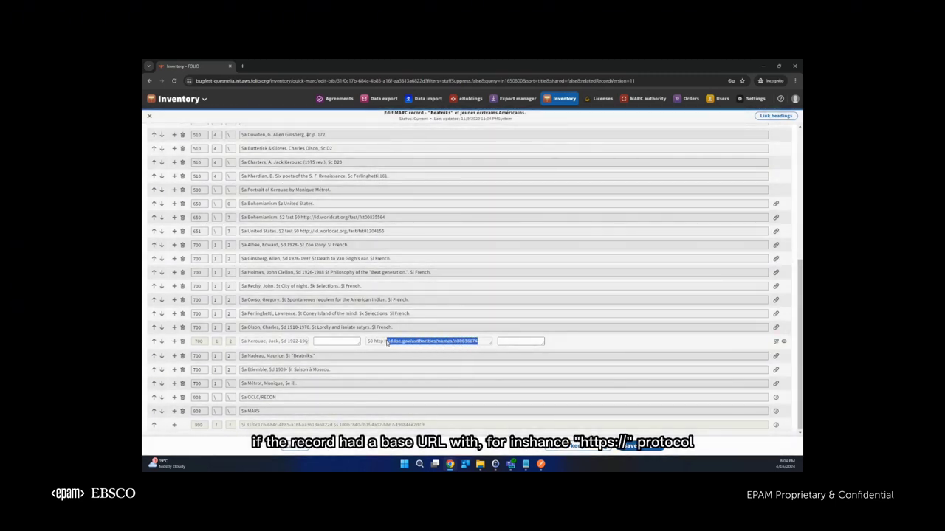
pyautogui.click(775, 341)
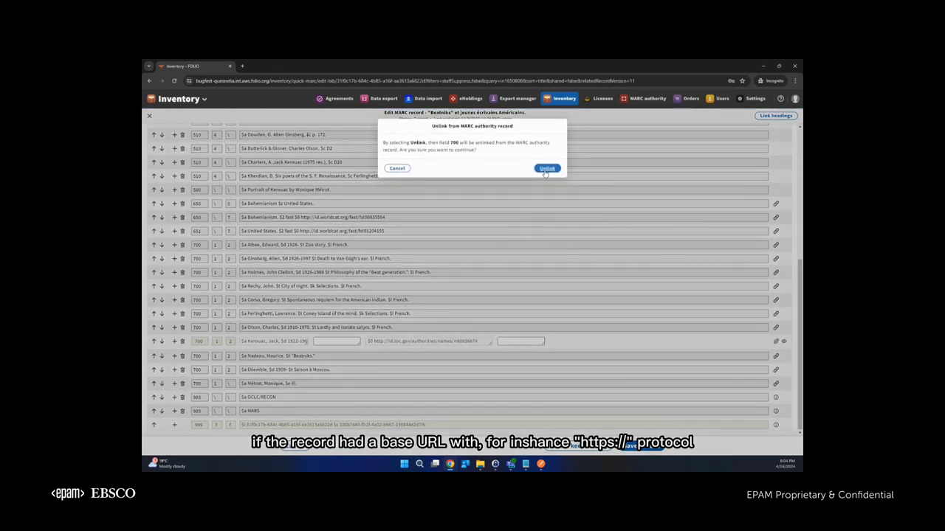
pyautogui.click(546, 169)
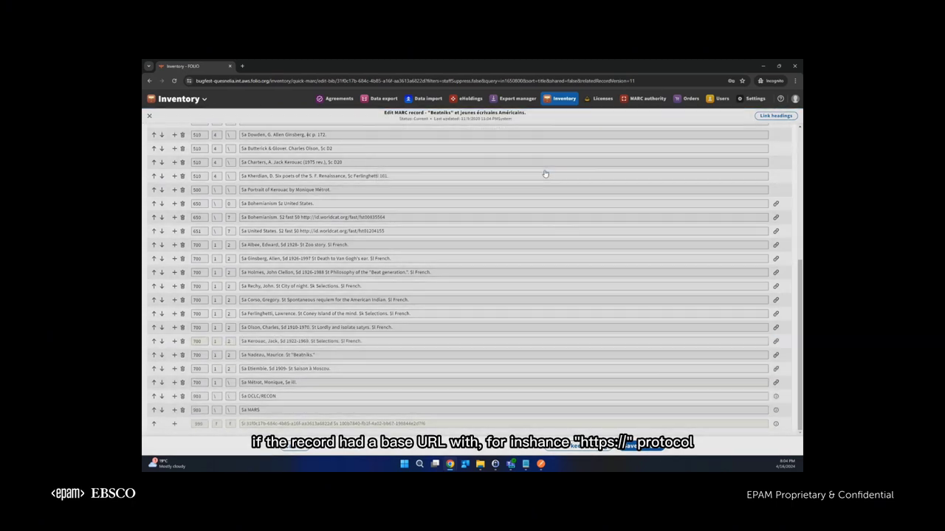
pyautogui.hotkey('ctrl', 'v')
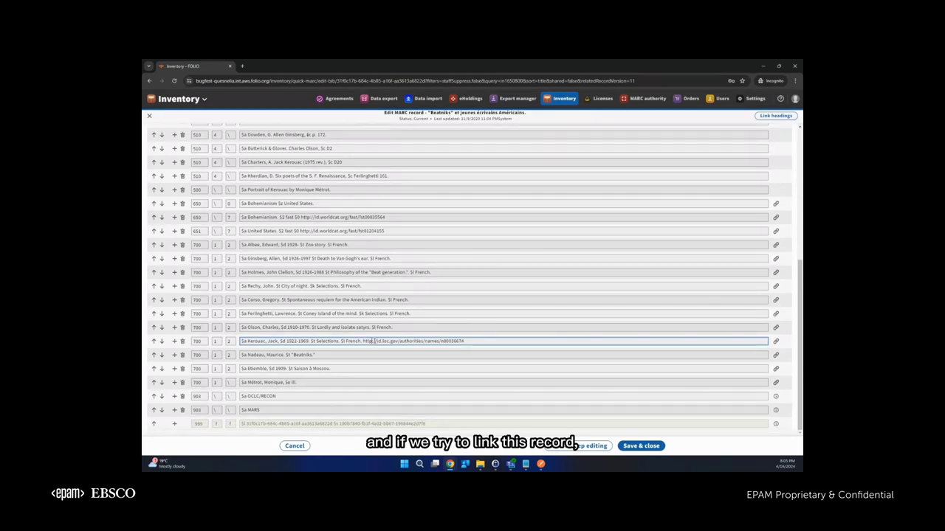
pyautogui.write('s')
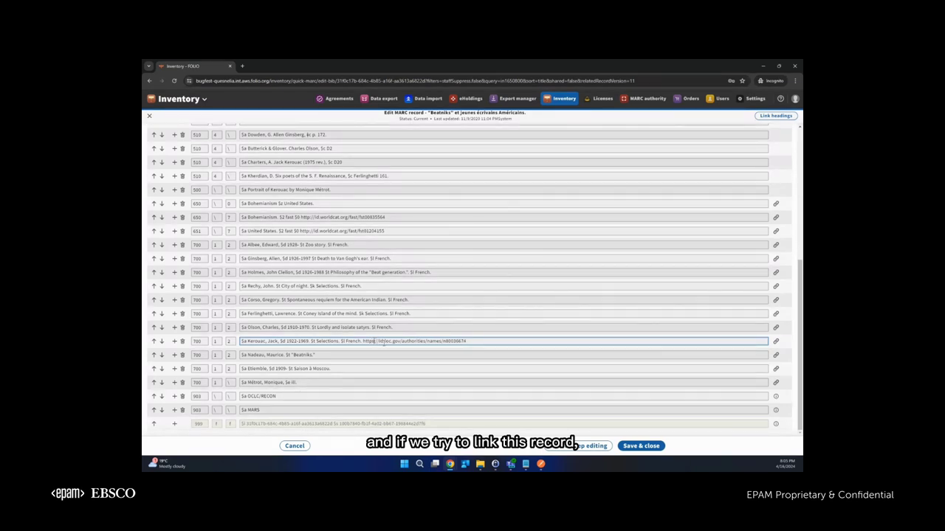
# Relink the edited Kerouac 700 field to the authorized heading "Kerouac, Jack, 1922-1969" and check the protocol in its $0.
pyautogui.click(775, 341)
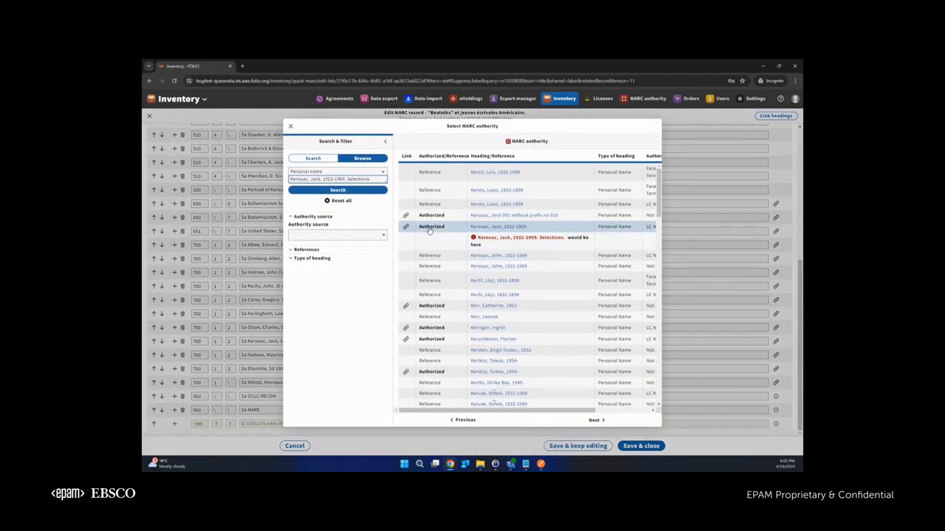
pyautogui.click(406, 227)
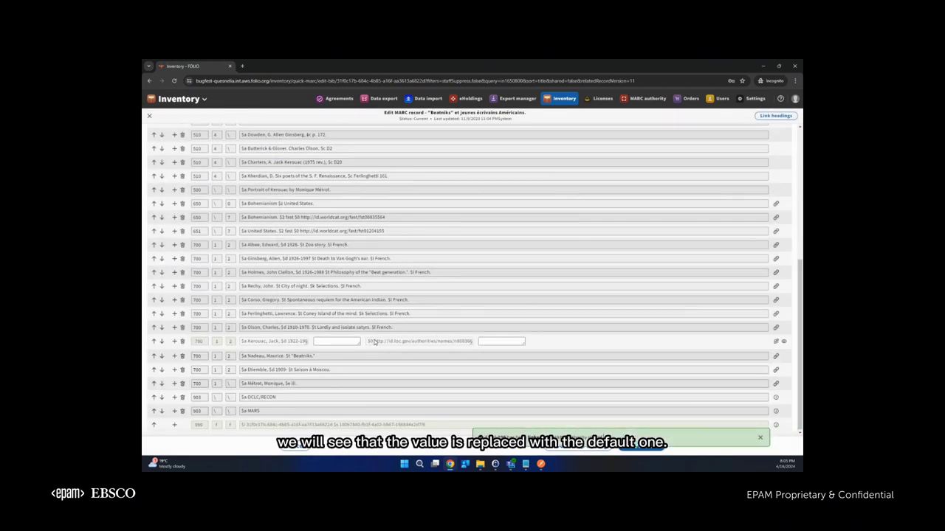
pyautogui.moveTo(375, 342); pyautogui.dragTo(395, 341)
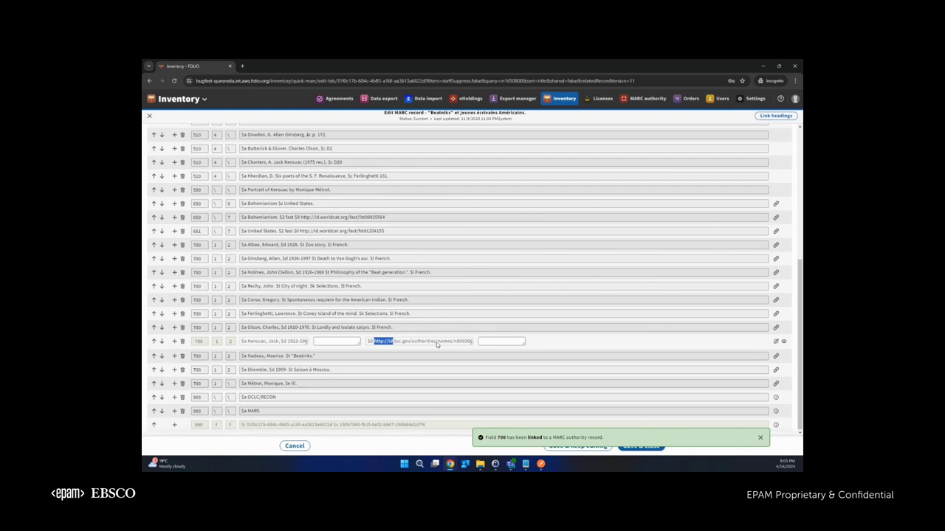
pyautogui.click(435, 343)
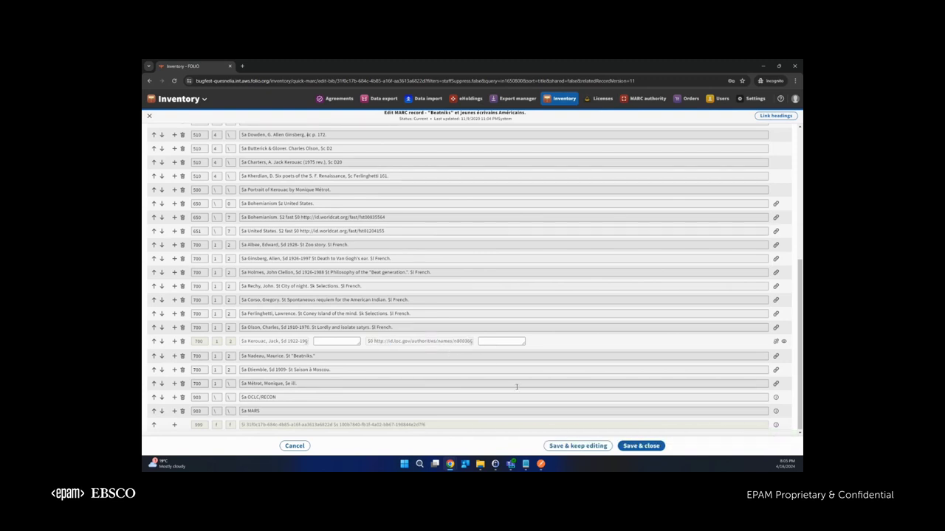